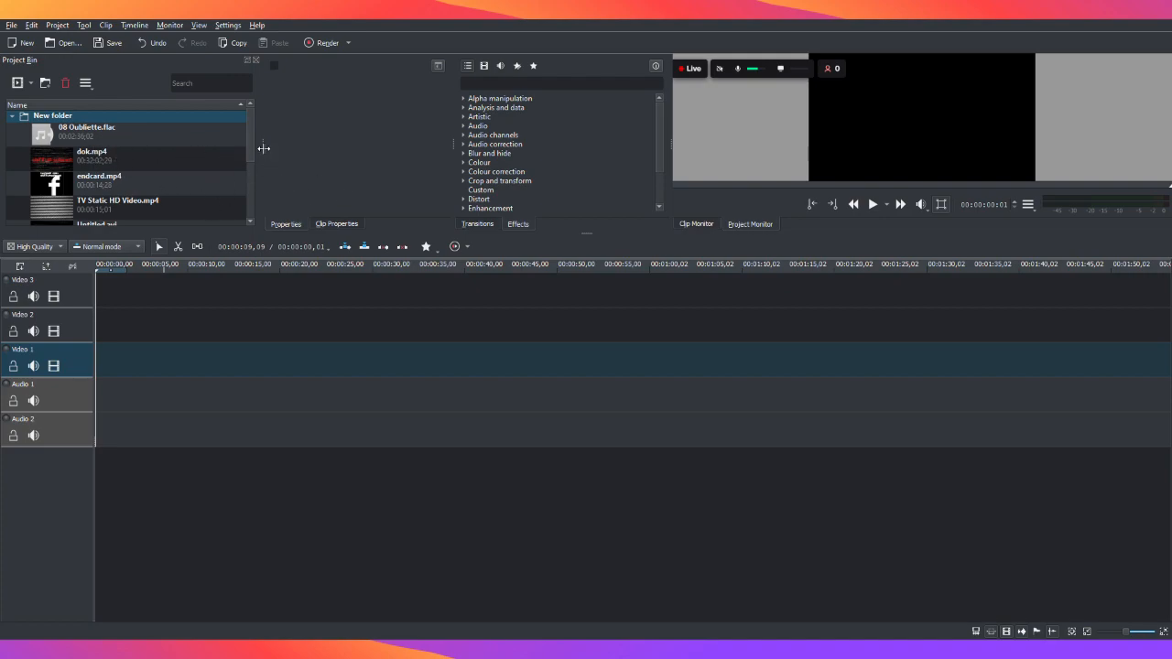
# Place Untitled.avi from the project bin at the very start of the Video 3 track
pyautogui.moveTo(255, 149); pyautogui.dragTo(254, 177)
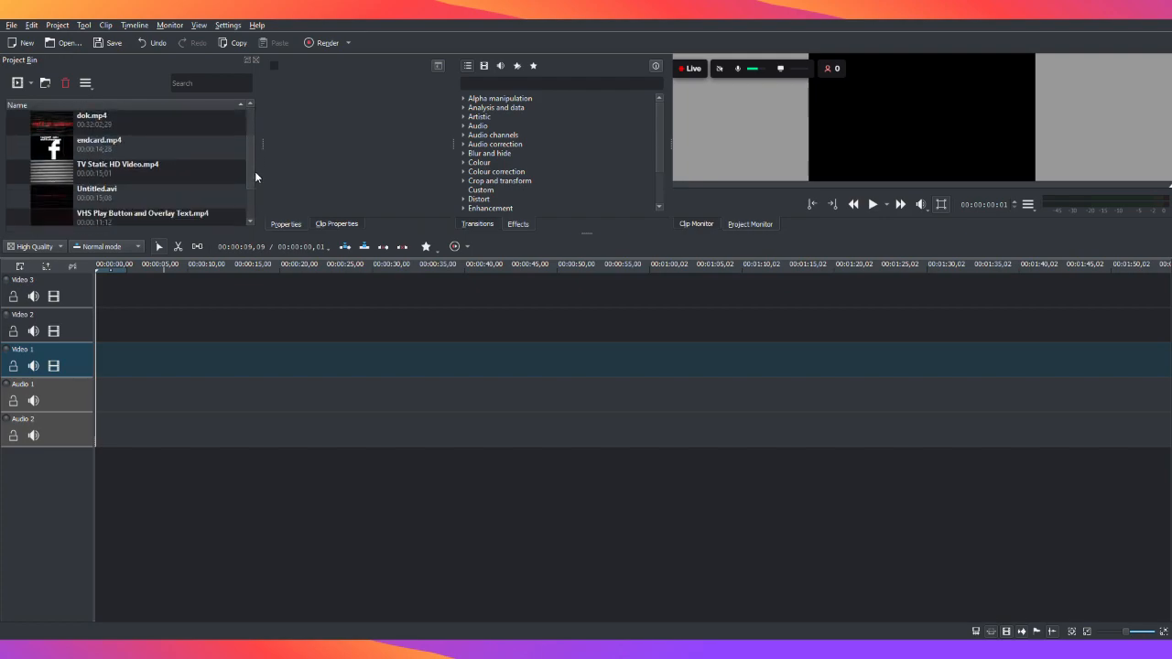
pyautogui.click(66, 196)
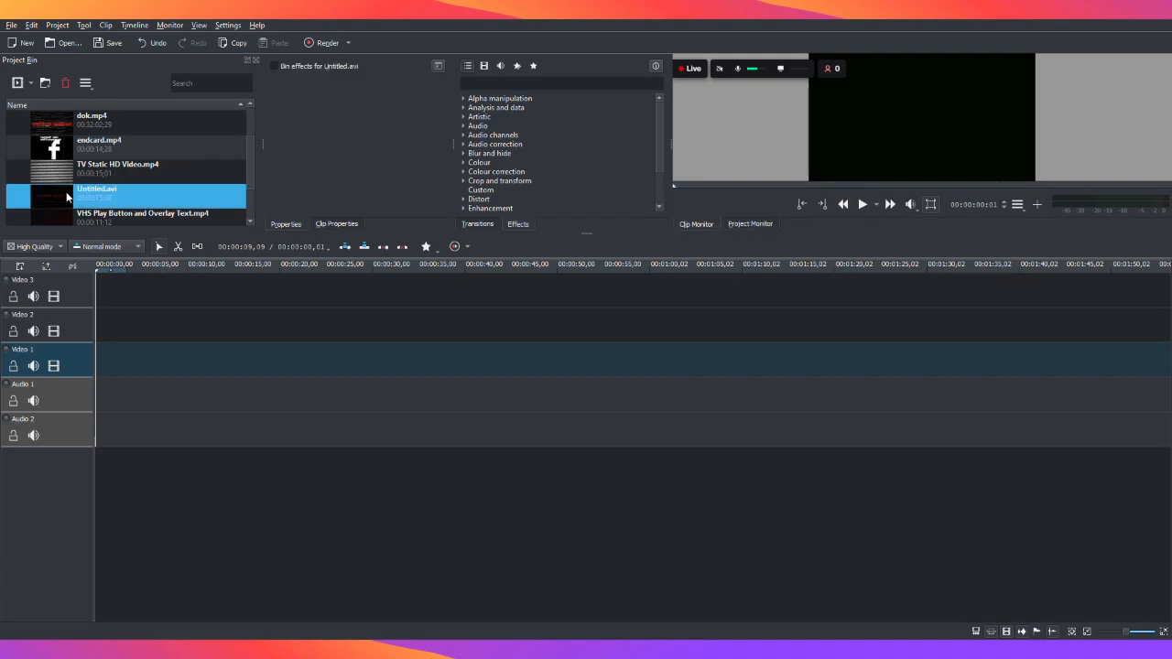
pyautogui.moveTo(97, 193); pyautogui.dragTo(97, 296)
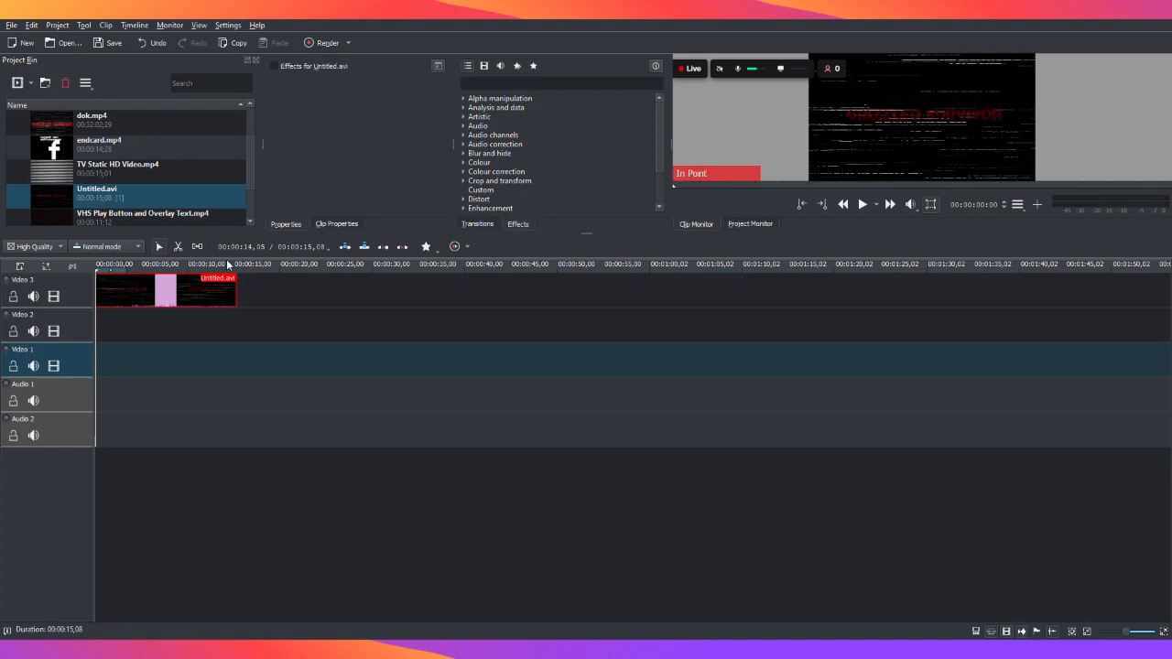
pyautogui.moveTo(235, 283)
pyautogui.mouseDown()
pyautogui.moveTo(207, 283)
pyautogui.moveTo(235, 283)
pyautogui.mouseUp()
# Preview the Untitled.avi intro on the timeline by playing it and jumping between several points
pyautogui.click(126, 325)
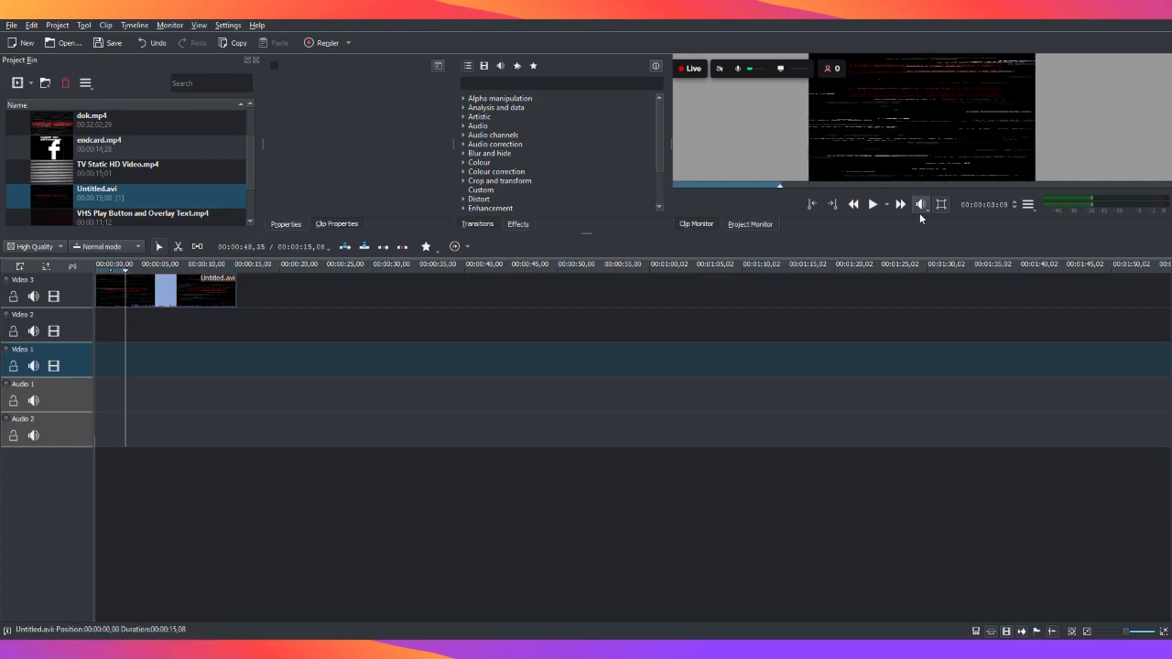
pyautogui.click(872, 204)
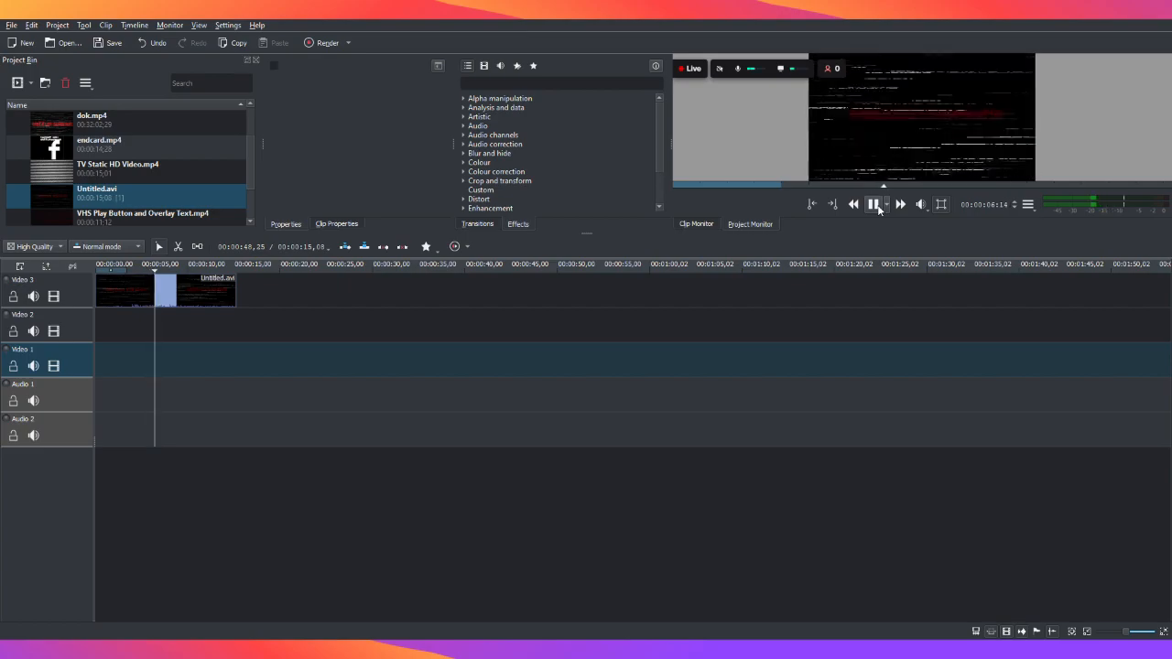
pyautogui.click(874, 204)
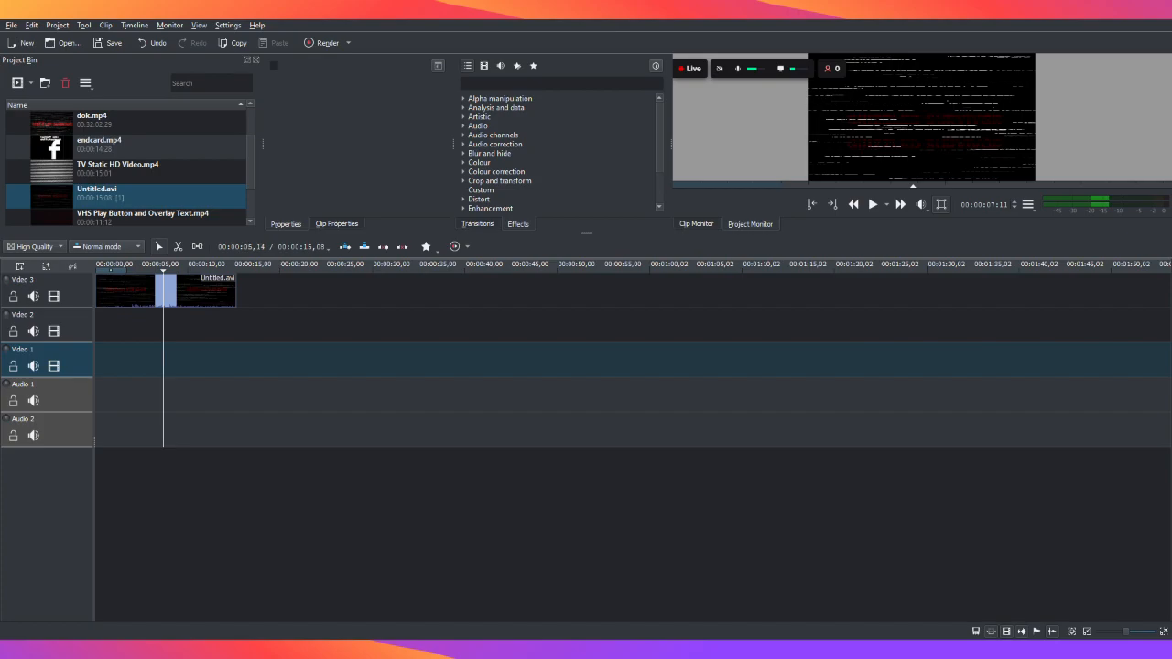
pyautogui.click(146, 528)
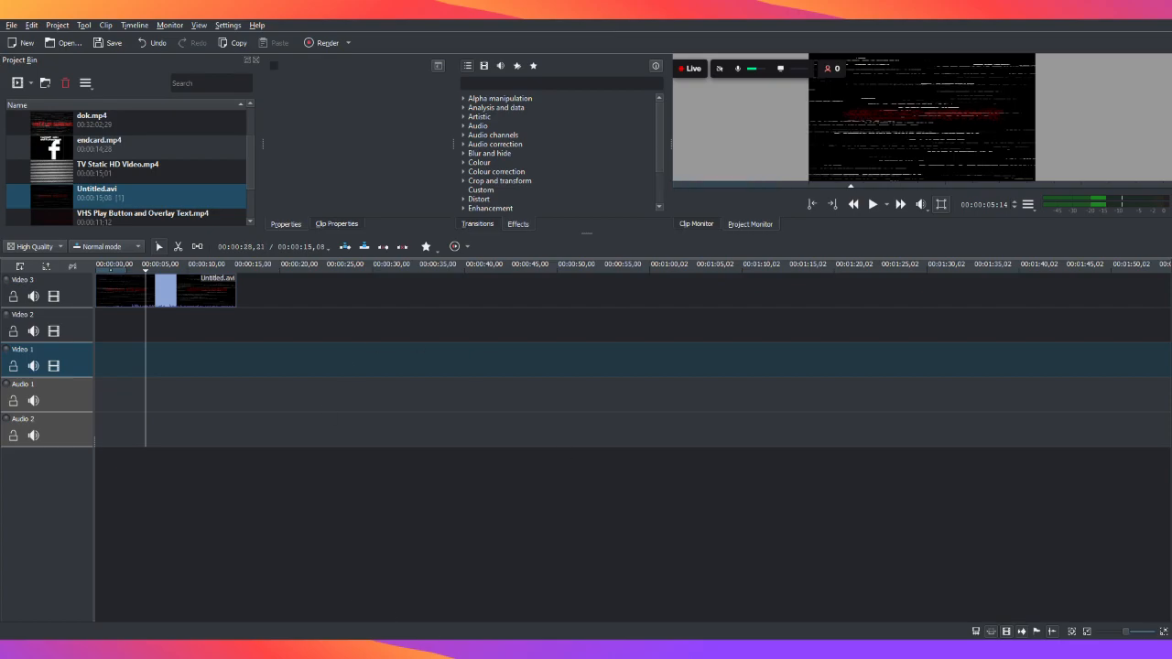
pyautogui.click(163, 562)
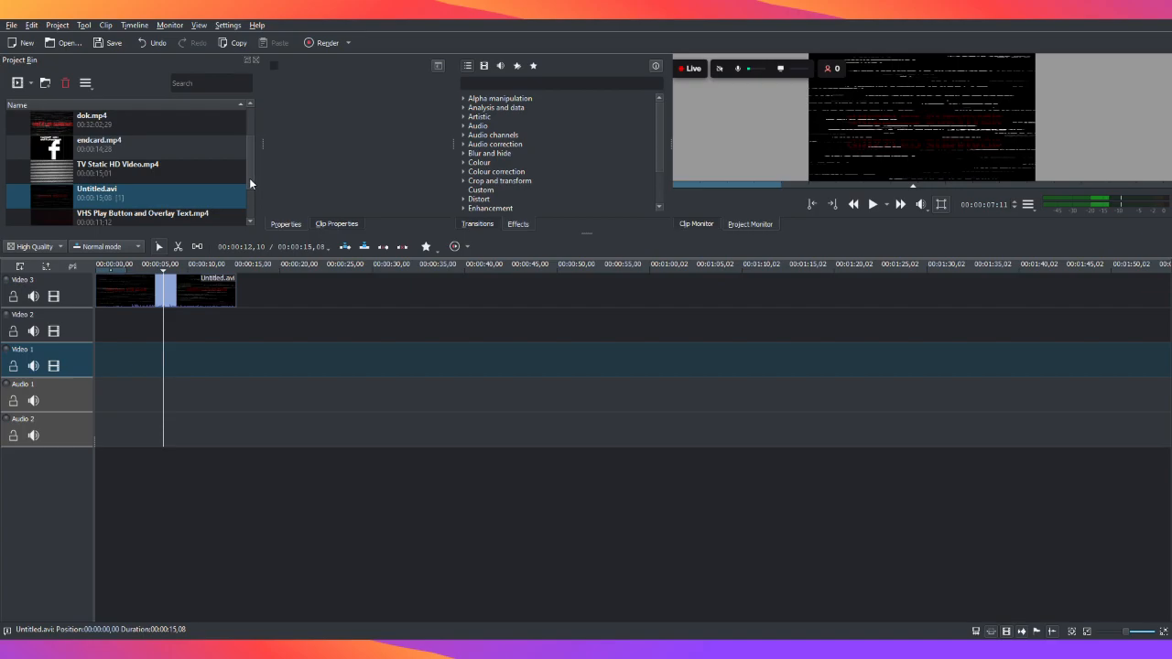
# Place 08 Oubliette.flac on the Audio 1 track, starting where the Untitled.avi intro ends
pyautogui.moveTo(250, 156); pyautogui.dragTo(257, 135)
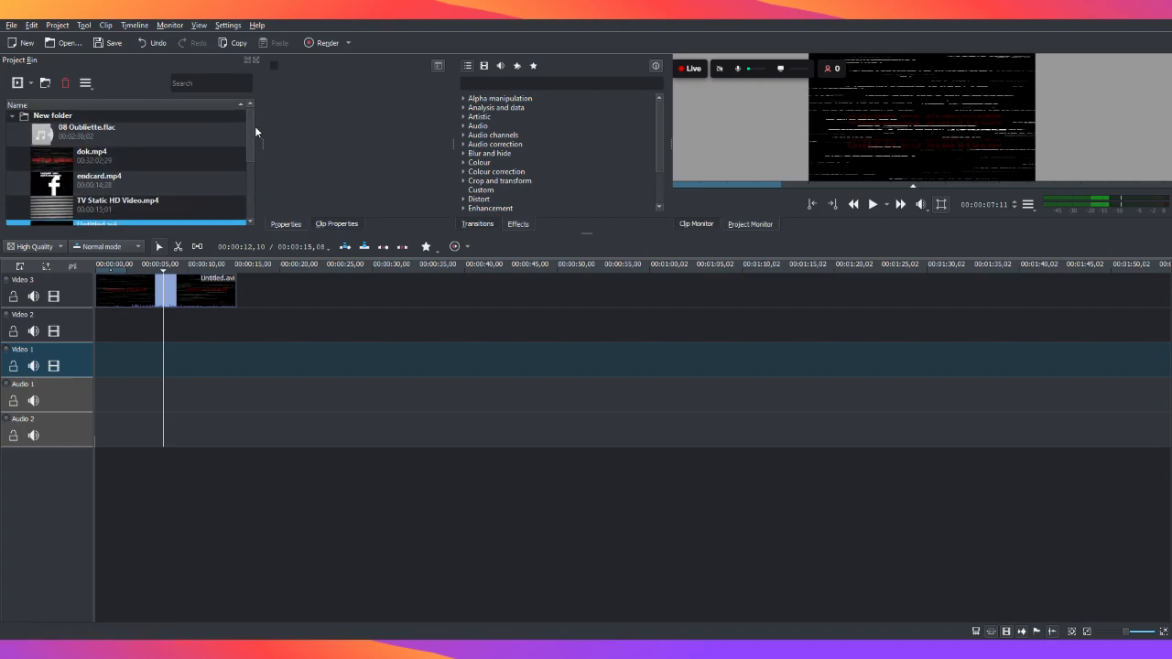
pyautogui.moveTo(176, 136); pyautogui.dragTo(232, 414)
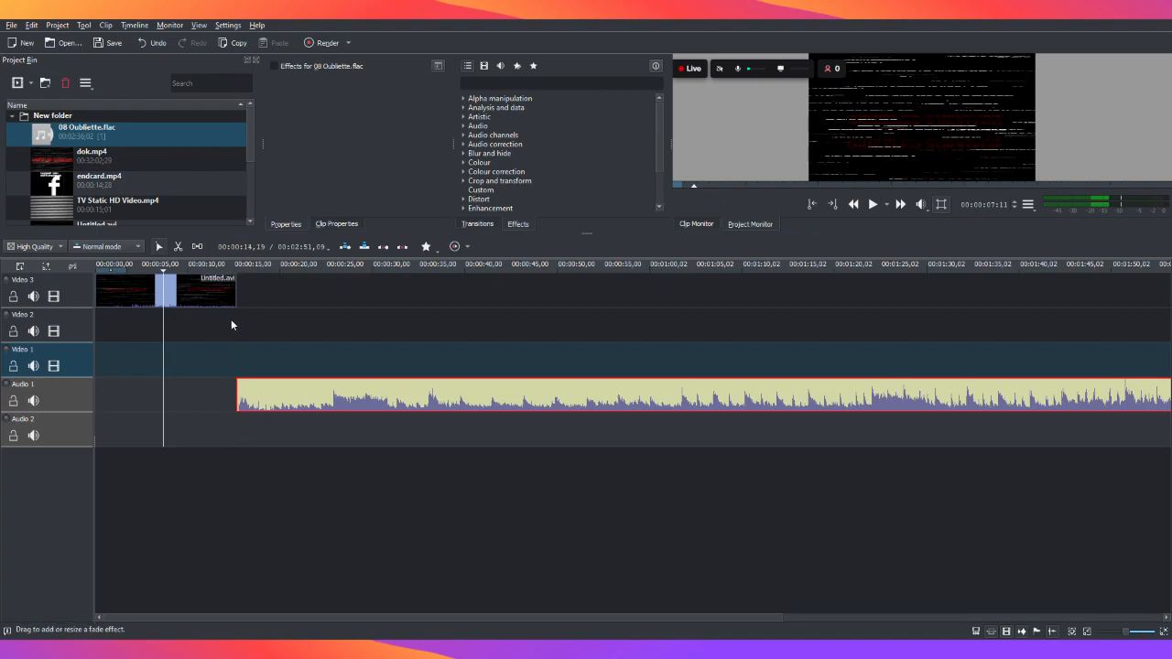
# Play the timeline from several points to review the intro and the music on Audio 1
pyautogui.click(876, 206)
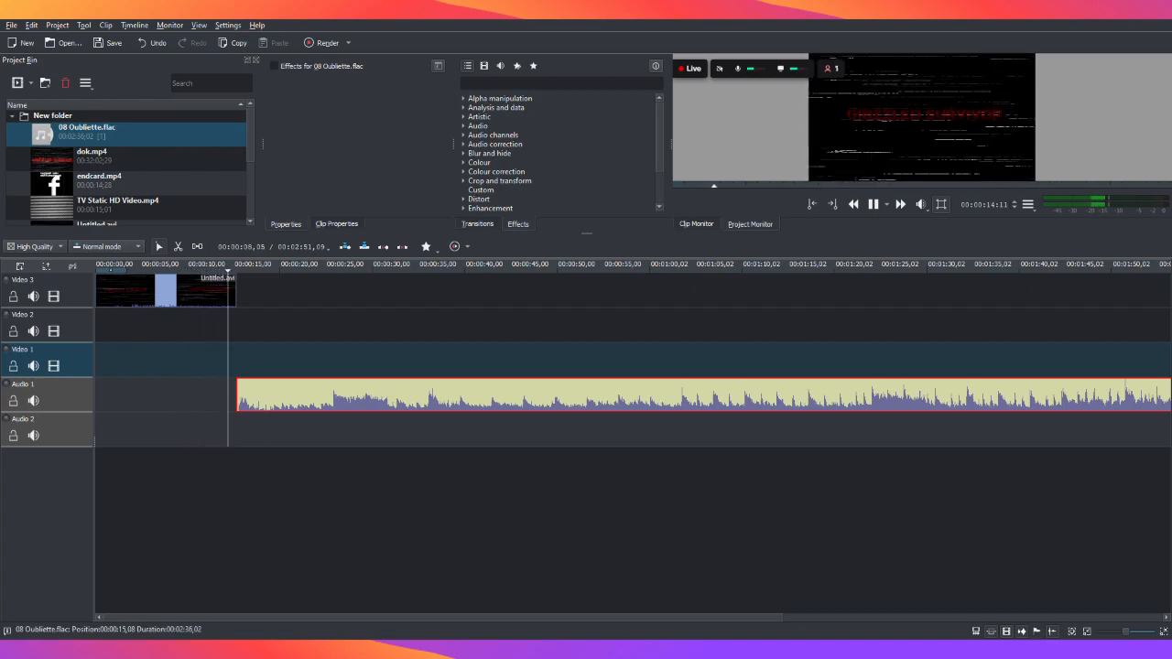
pyautogui.click(140, 321)
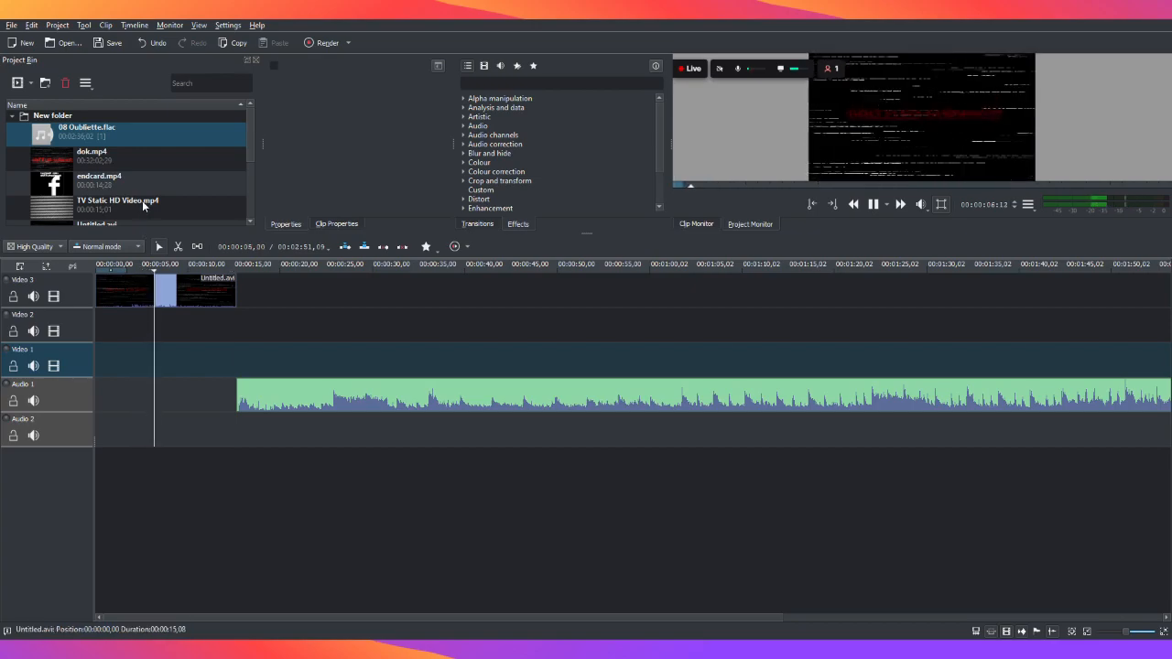
pyautogui.click(249, 440)
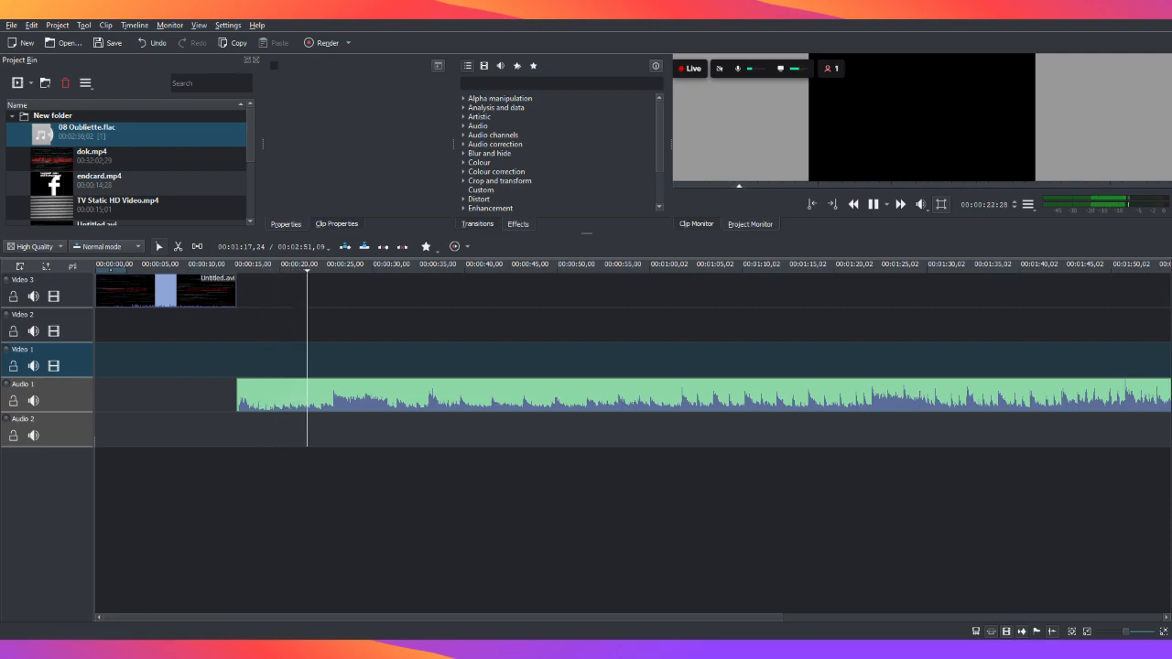
pyautogui.click(778, 572)
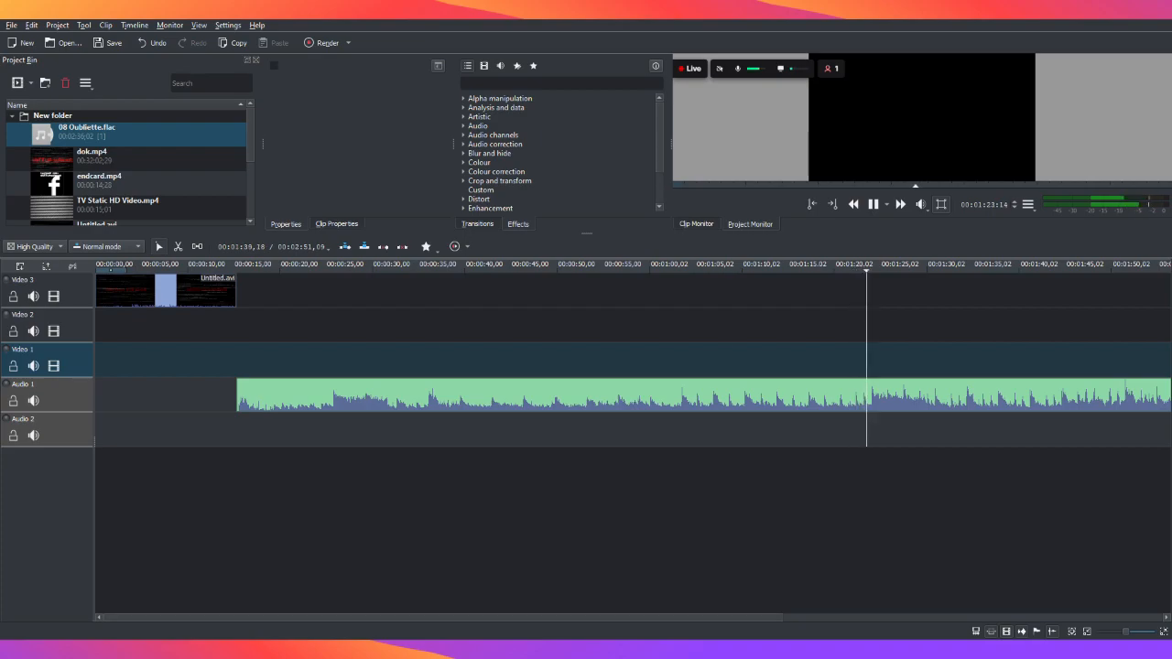
pyautogui.click(1028, 502)
pyautogui.click(142, 398)
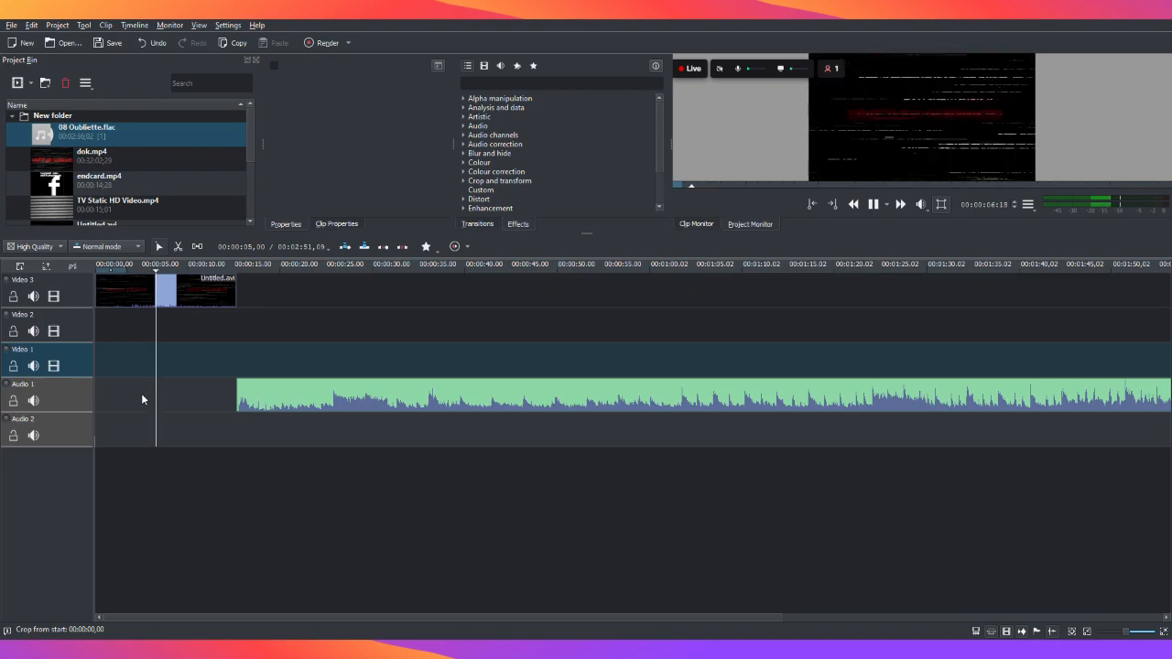
pyautogui.click(256, 434)
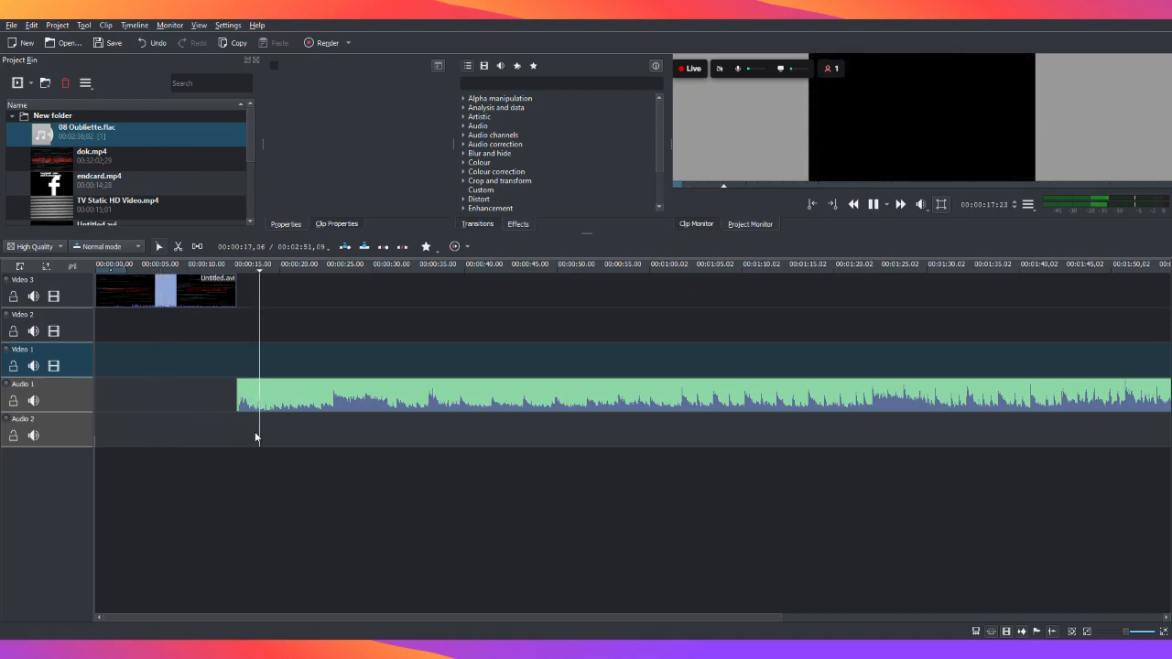
pyautogui.click(873, 204)
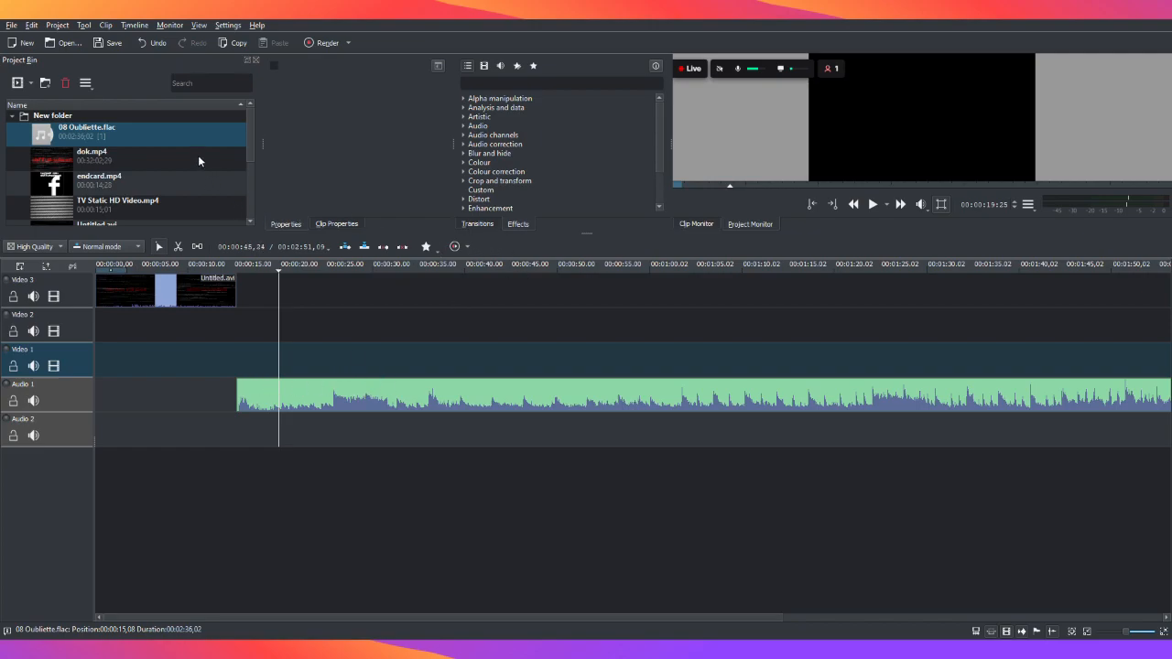
# Add dok.mp4 to Video 3 directly after the intro and split it at 00:25:41:00
pyautogui.moveTo(196, 161); pyautogui.dragTo(242, 297)
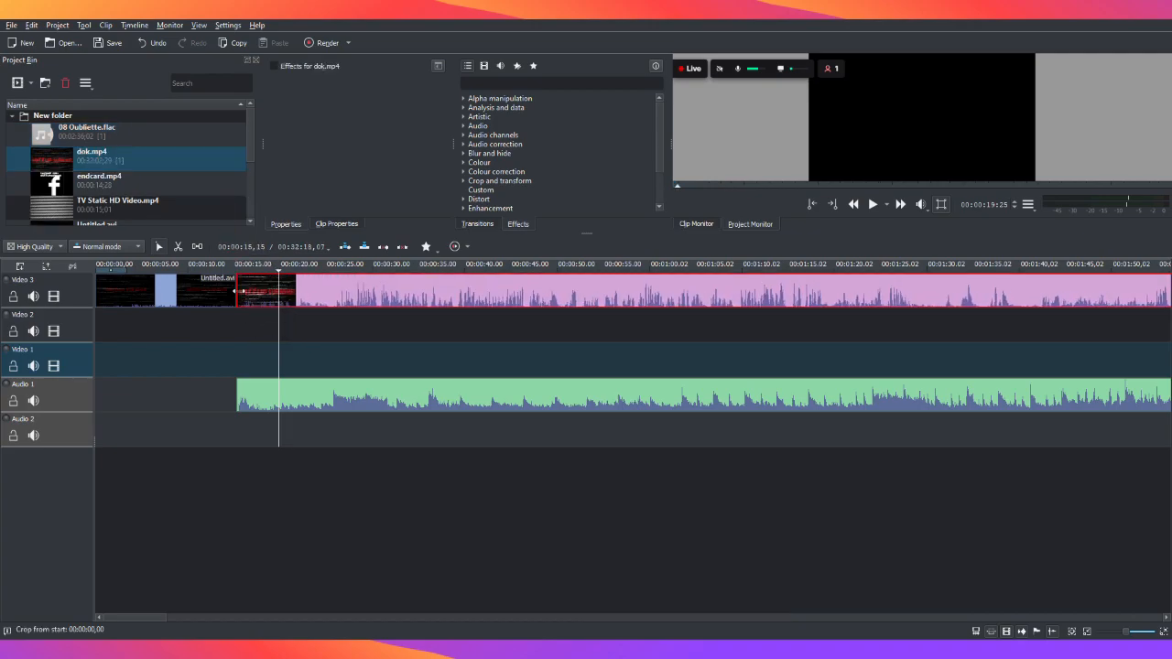
pyautogui.click(300, 329)
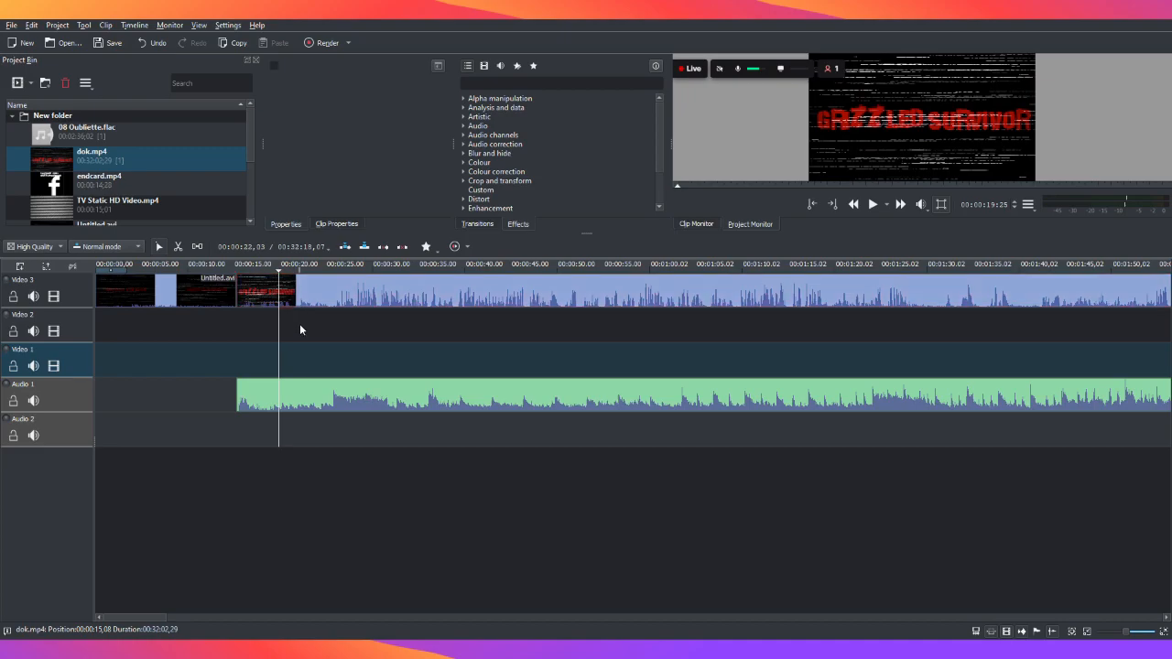
pyautogui.click(918, 331)
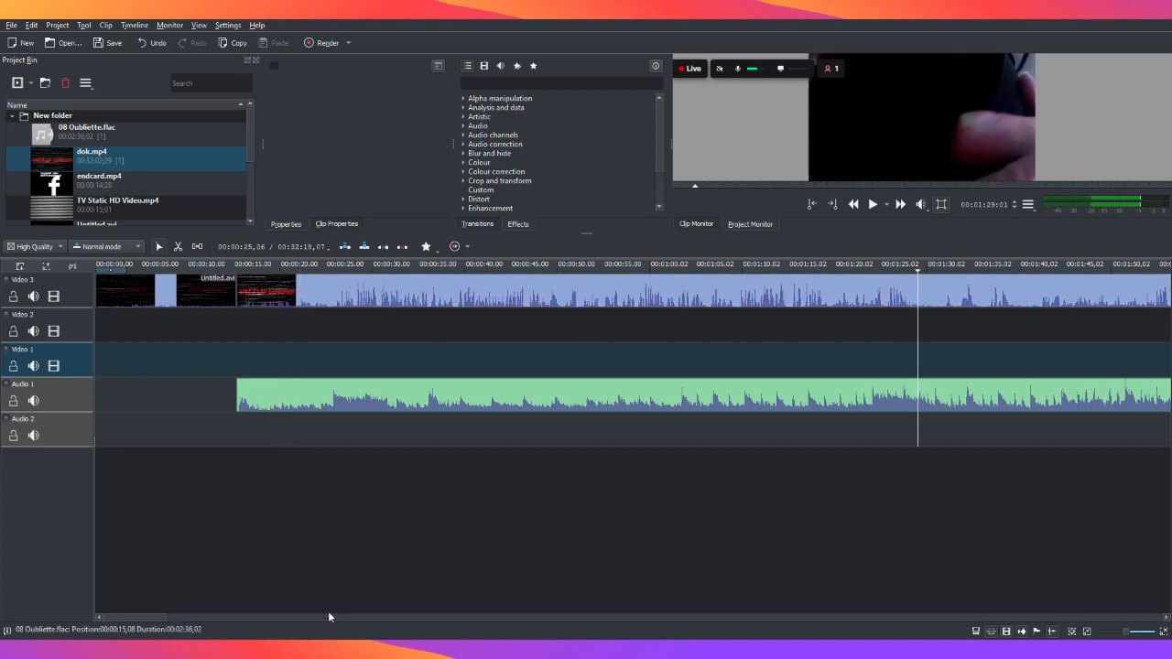
pyautogui.moveTo(138, 617); pyautogui.dragTo(941, 609)
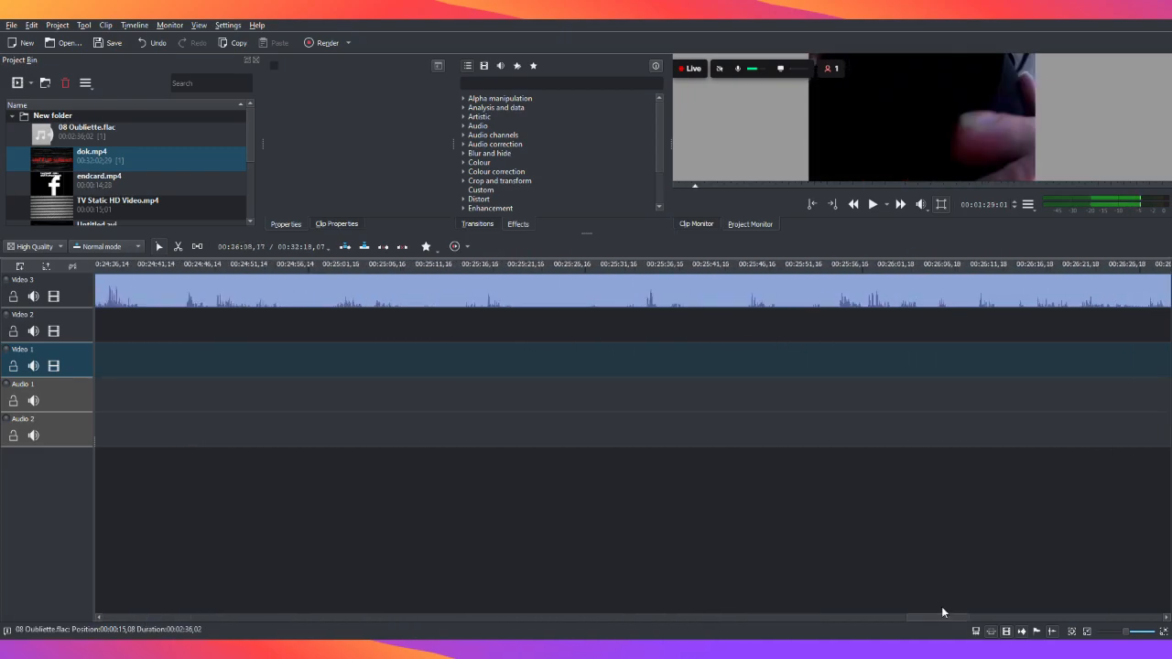
pyautogui.click(557, 321)
pyautogui.click(360, 320)
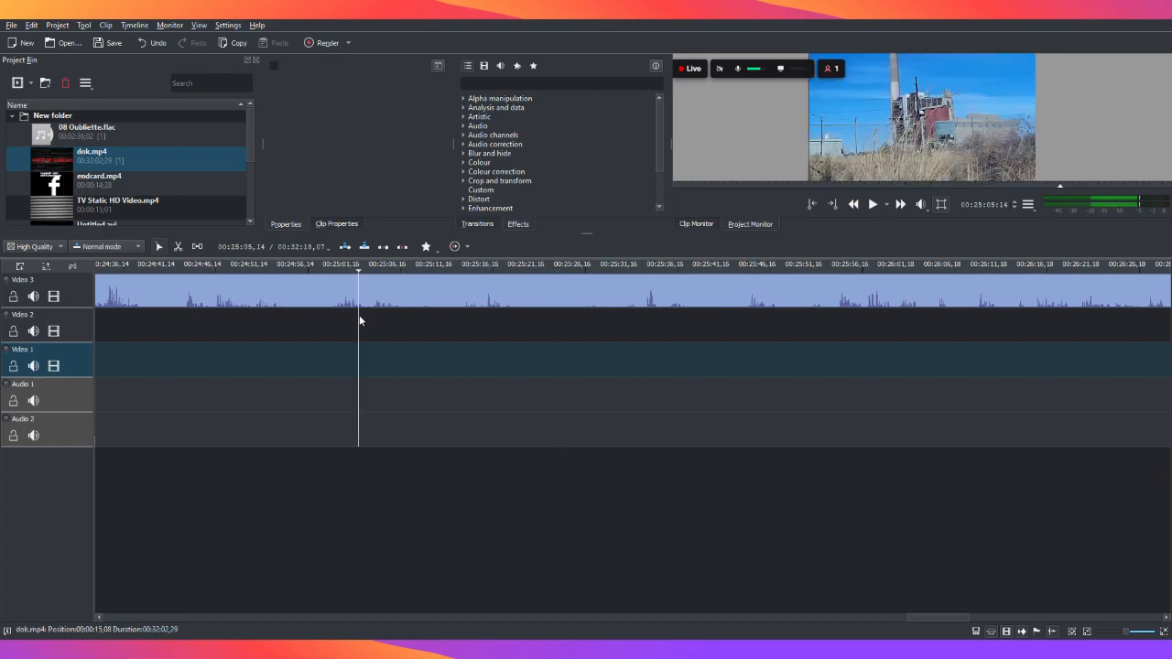
pyautogui.moveTo(951, 617)
pyautogui.mouseDown()
pyautogui.moveTo(223, 617)
pyautogui.moveTo(943, 609)
pyautogui.mouseUp()
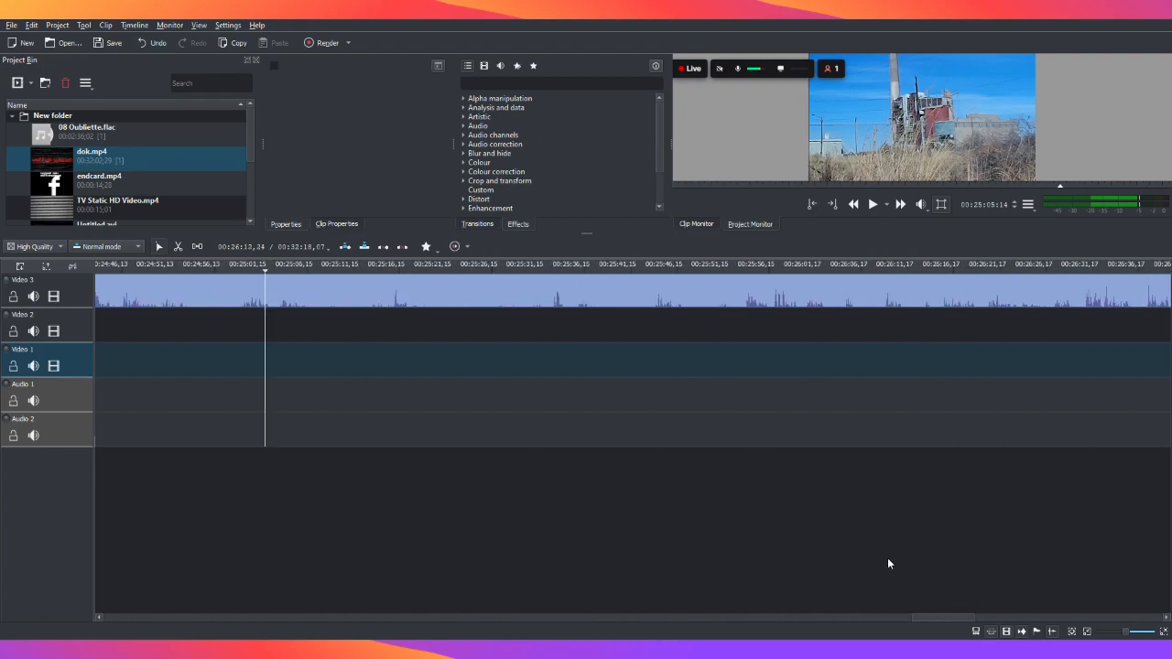
pyautogui.click(594, 338)
pyautogui.click(594, 302)
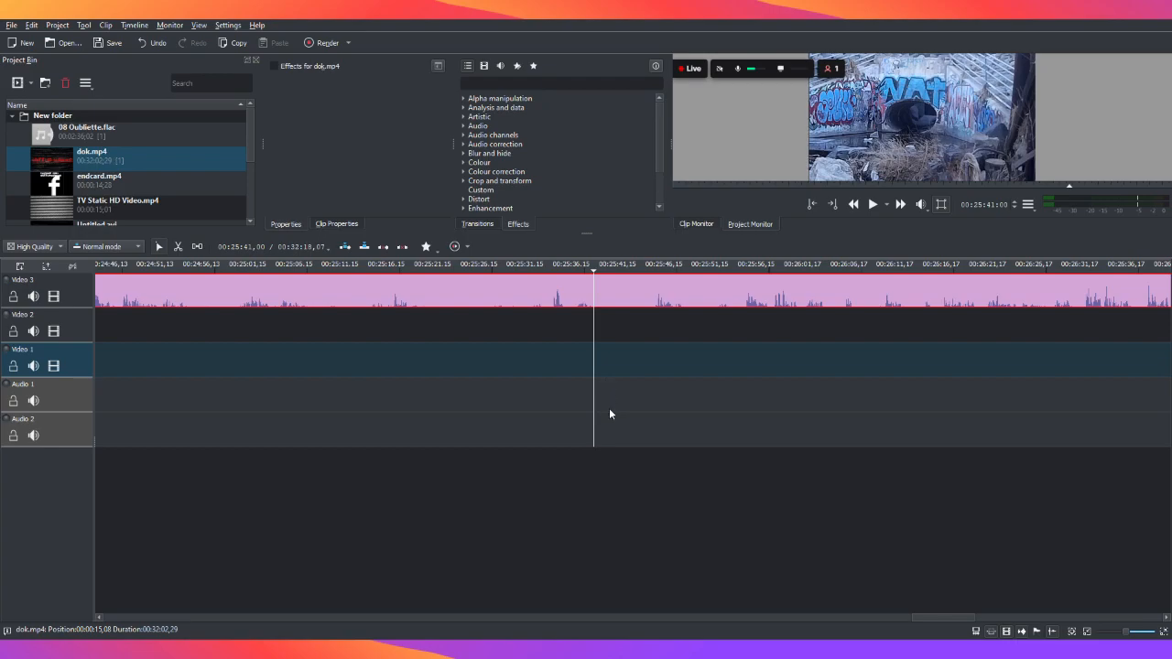
pyautogui.hotkey('shift', 'r')
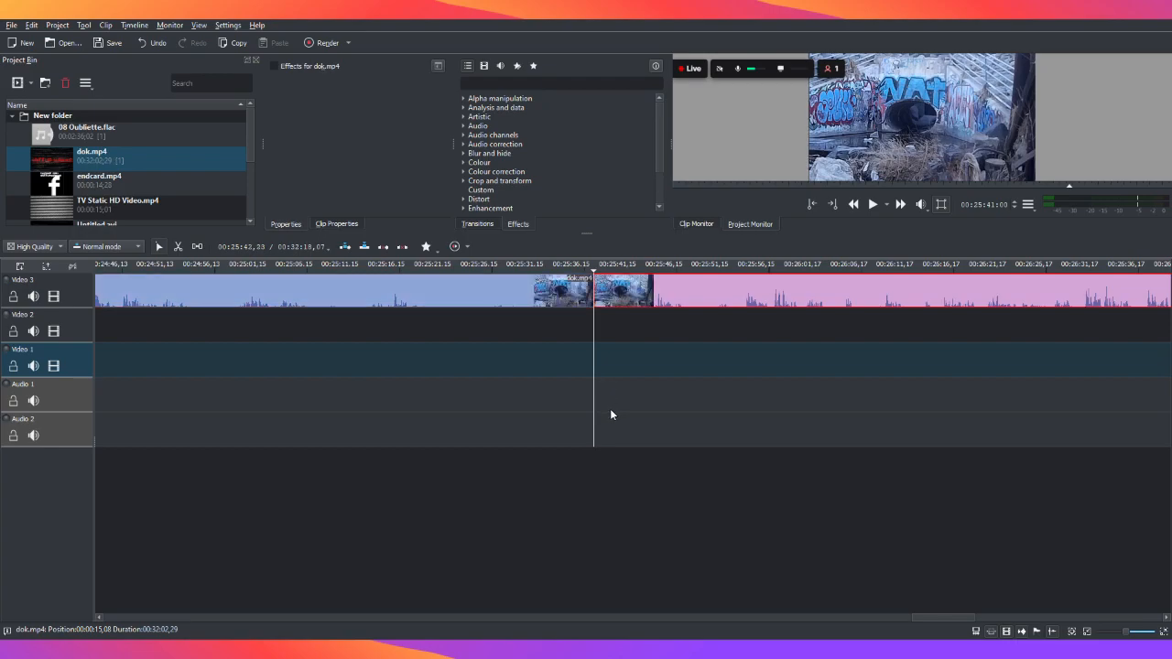
# Delete the part of dok.mp4 before the split and move the remaining part directly behind the Untitled.avi intro on Video 3
pyautogui.click(563, 293)
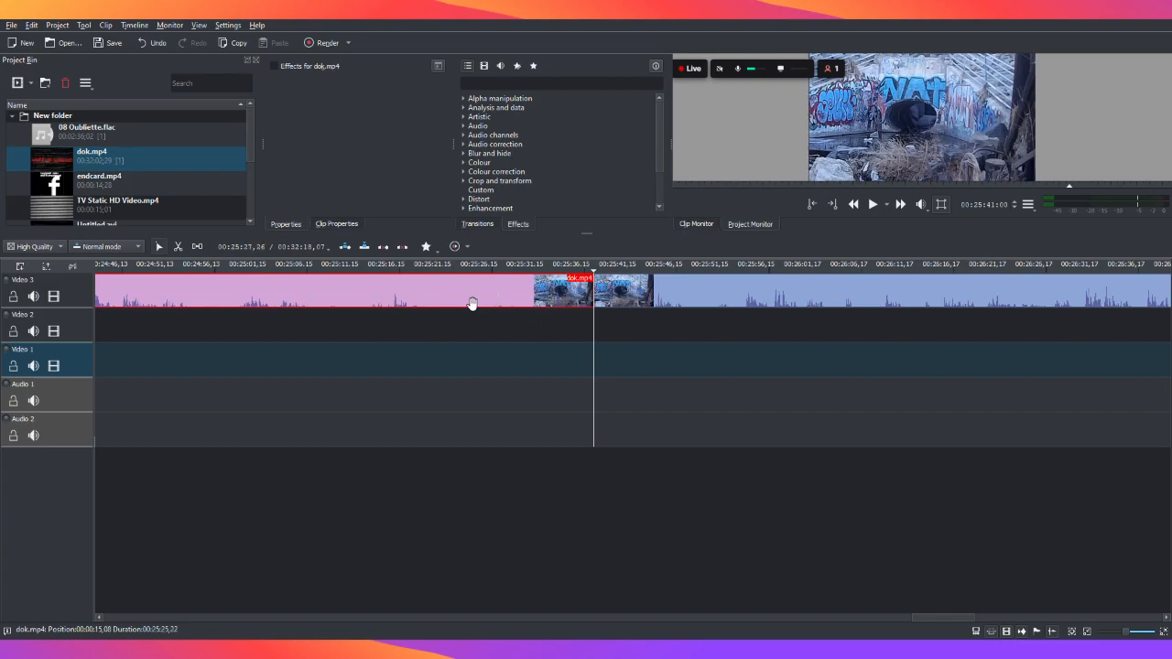
pyautogui.press('Delete')
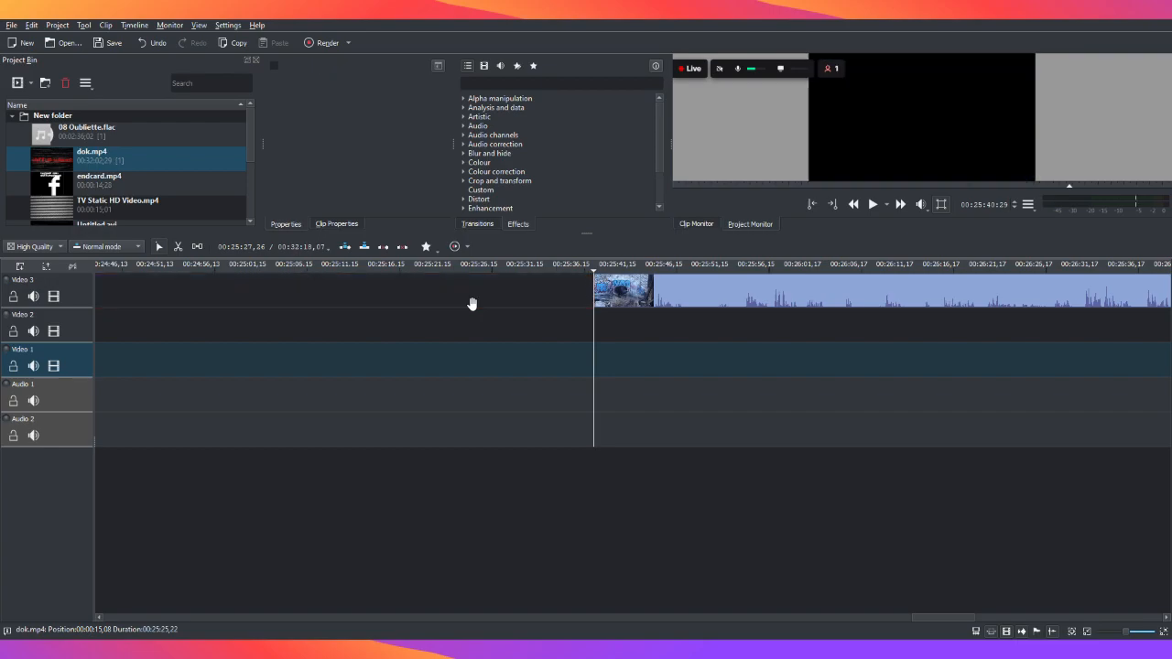
pyautogui.click(649, 297)
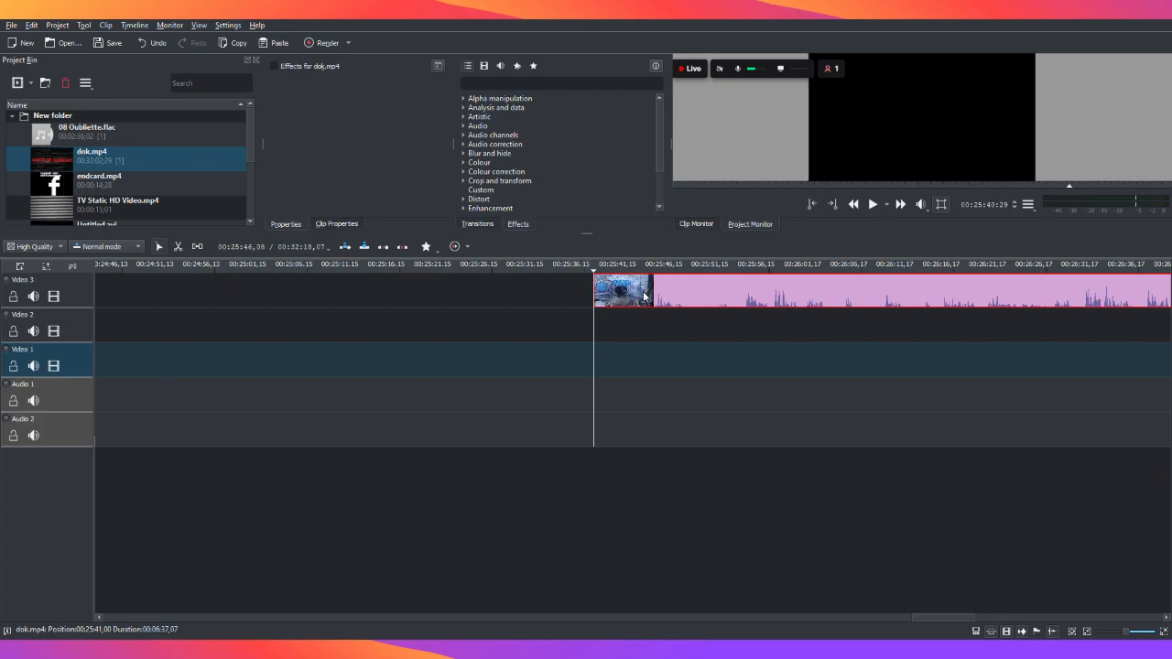
pyautogui.press('Delete')
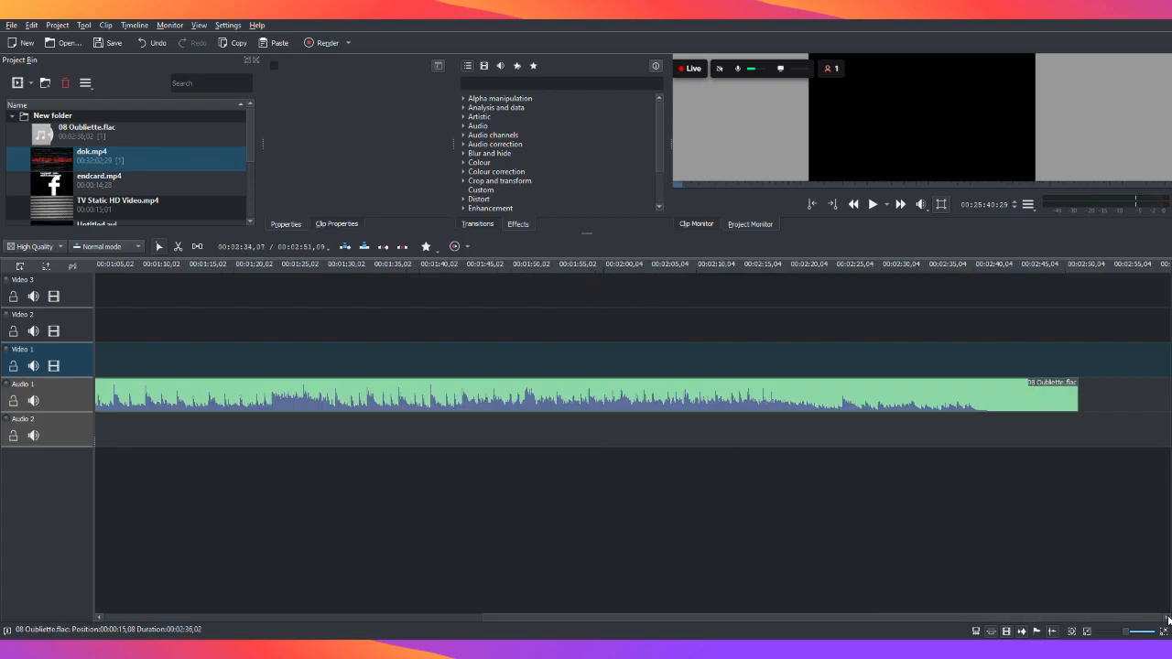
pyautogui.moveTo(534, 619); pyautogui.dragTo(137, 613)
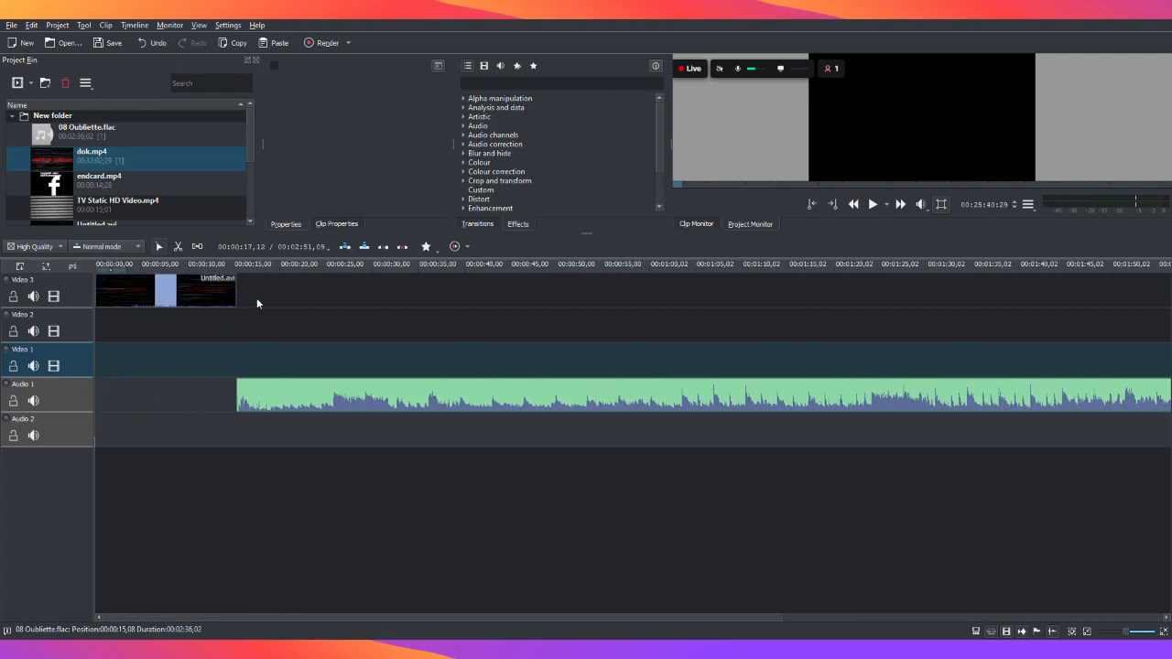
pyautogui.hotkey('ctrl', 'v')
pyautogui.moveTo(351, 294); pyautogui.dragTo(332, 300)
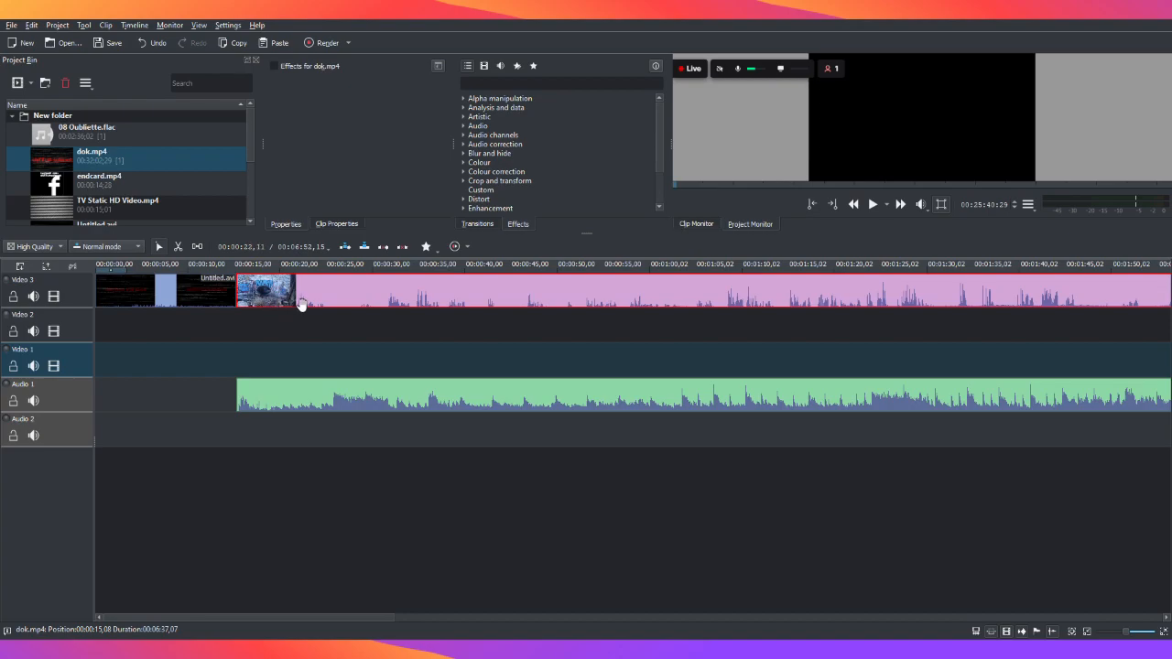
# Shift dok.mp4 and the music about 4.5 seconds later and fill the Video 3 gap with TV Static HD Video.mp4, 00:00:04,09 long
pyautogui.moveTo(296, 296); pyautogui.dragTo(339, 295)
pyautogui.moveTo(314, 394); pyautogui.dragTo(359, 393)
pyautogui.moveTo(103, 203); pyautogui.dragTo(255, 291)
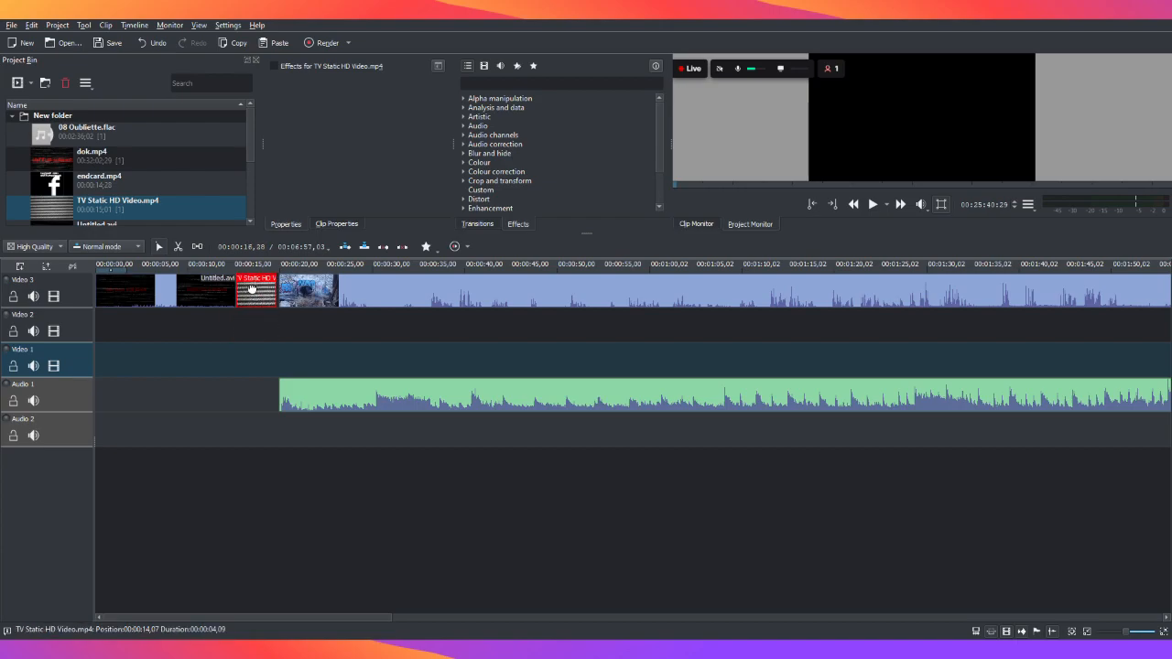
# Move dok.mp4 and 08 Oubliette.flac back to start exactly at the end of the static clip, and play the sequence
pyautogui.click(292, 294)
pyautogui.click(215, 313)
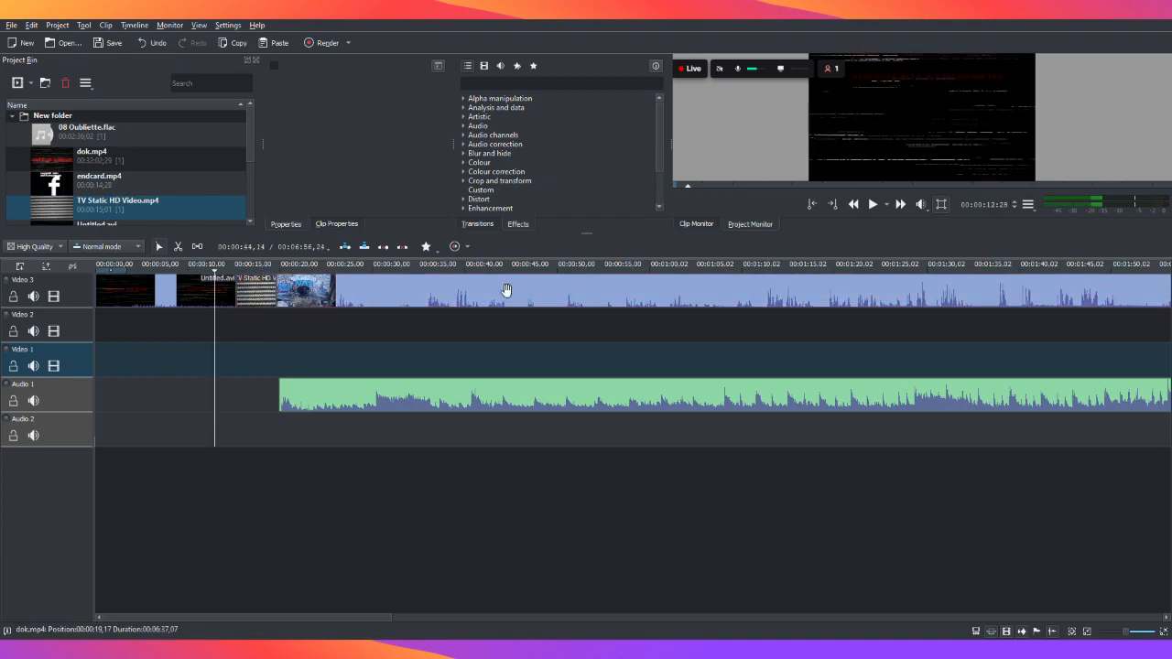
pyautogui.moveTo(340, 412); pyautogui.dragTo(323, 403)
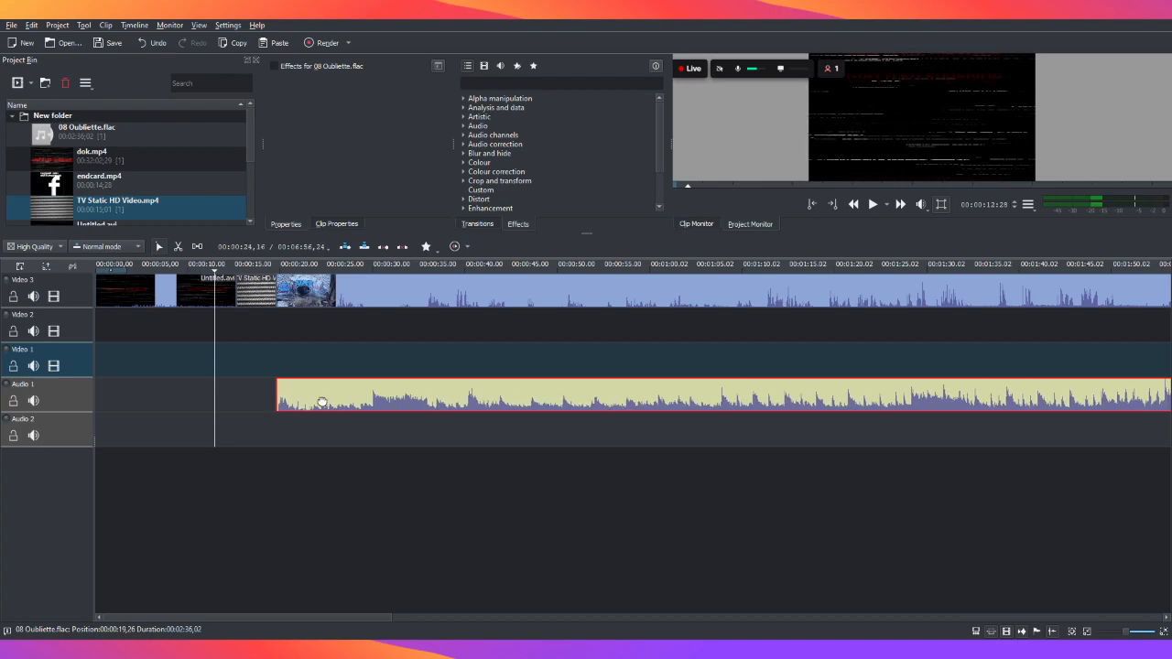
pyautogui.click(874, 206)
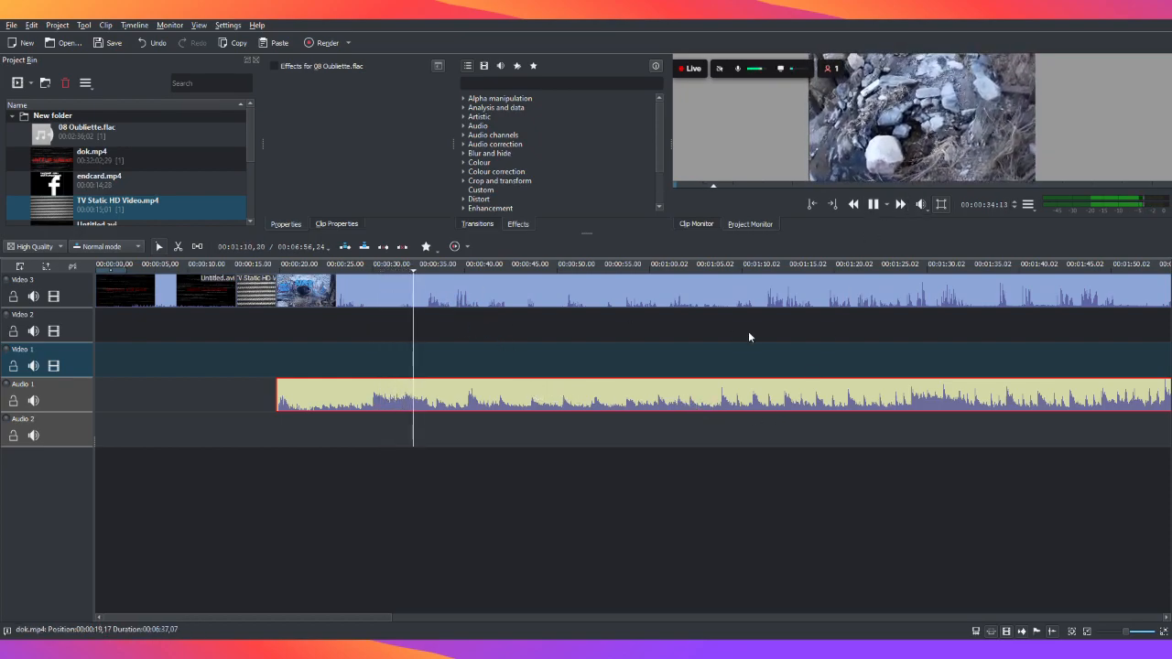
# Stop playback, replay the start of the dok.mp4 section with the music from just before 30 seconds, and stop again
pyautogui.click(874, 205)
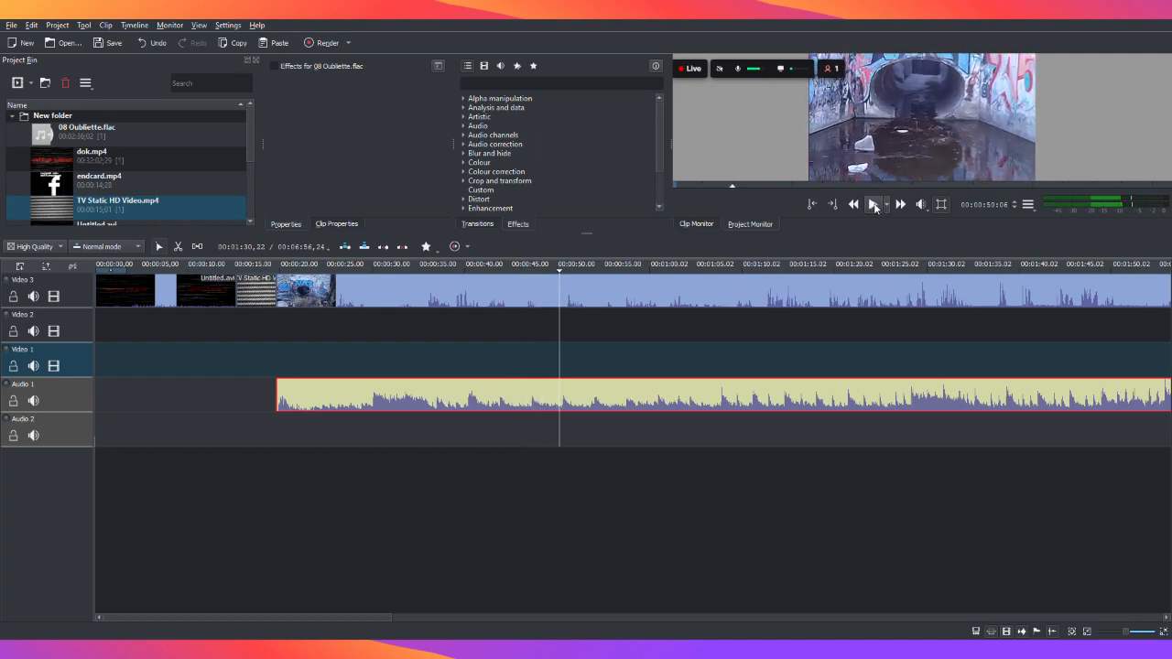
pyautogui.click(766, 299)
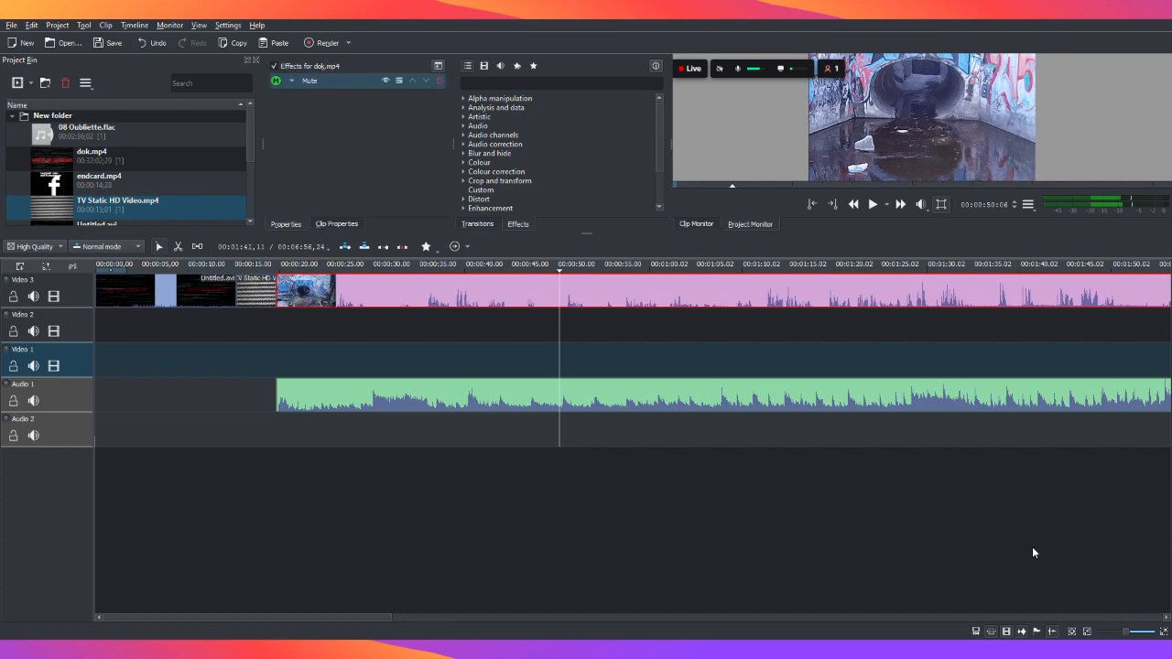
pyautogui.click(360, 424)
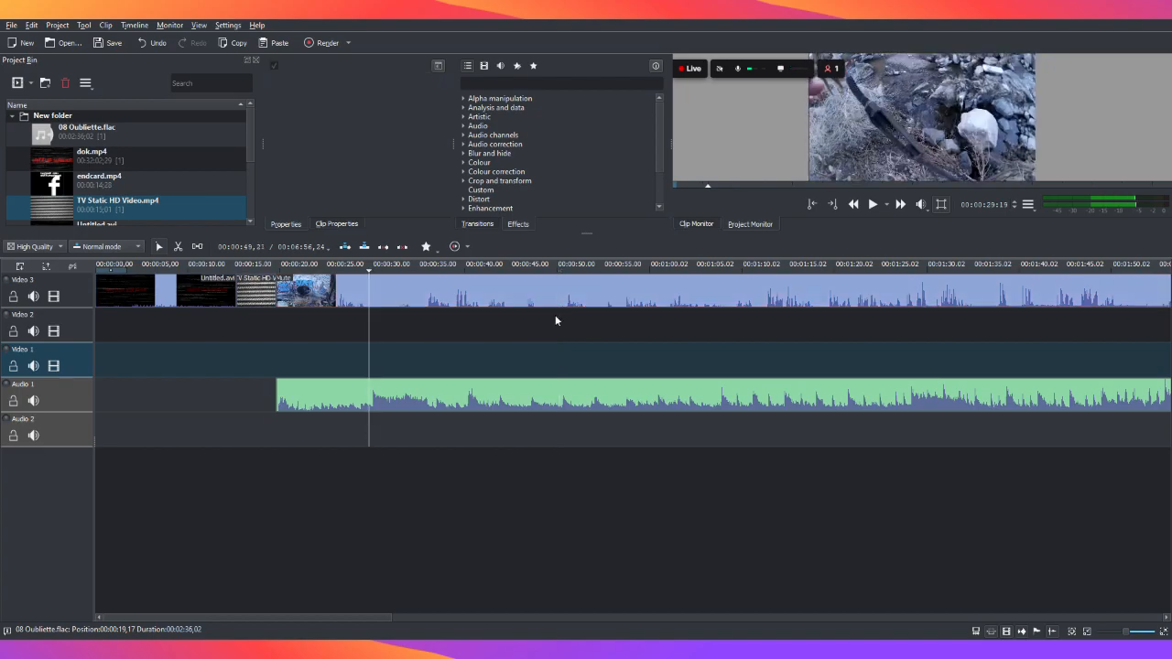
pyautogui.press('space')
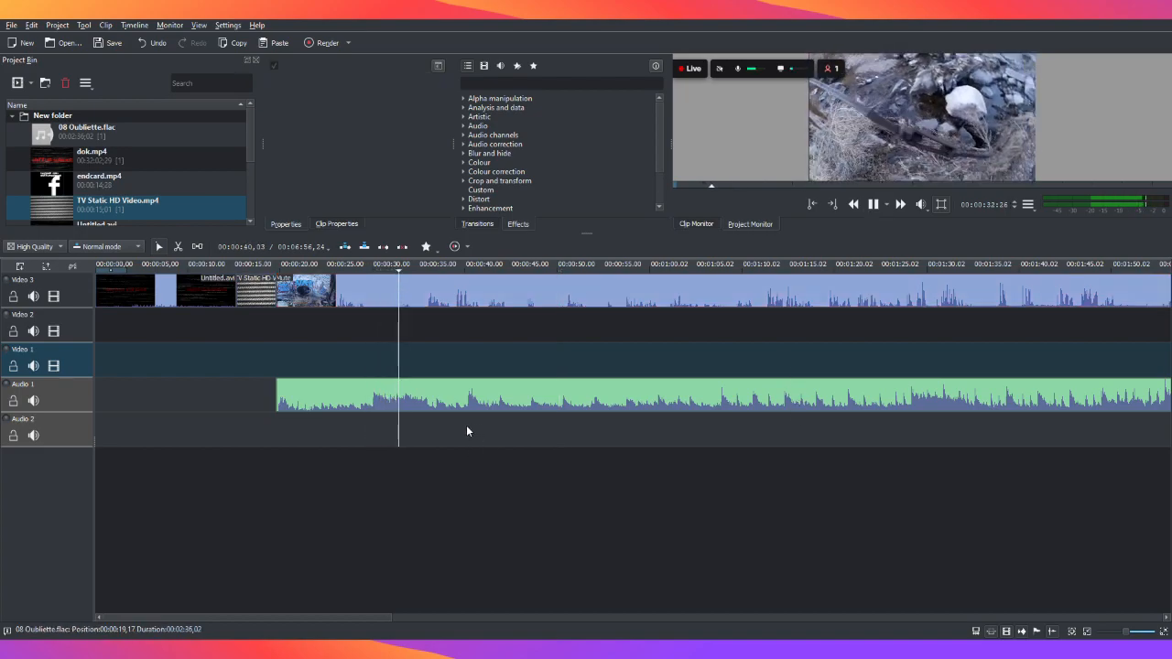
pyautogui.click(873, 204)
# Examine the dok.mp4 footage between about 00:02:12 and 00:02:35 for a suitable cut point
pyautogui.moveTo(320, 618); pyautogui.dragTo(535, 615)
pyautogui.click(533, 441)
pyautogui.click(611, 435)
pyautogui.click(672, 435)
pyautogui.click(739, 436)
pyautogui.click(628, 423)
pyautogui.click(570, 424)
pyautogui.click(591, 431)
pyautogui.click(631, 430)
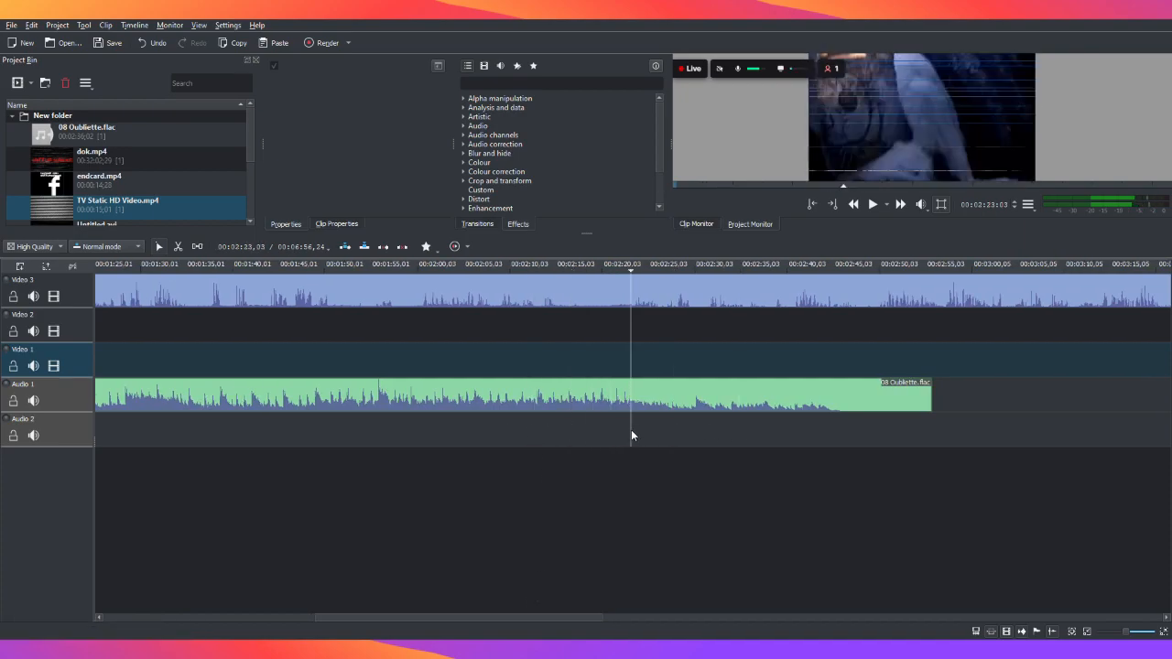
# Split dok.mp4 on Video 3 at 00:02:22:29 and delete the part after the split
pyautogui.click(680, 438)
pyautogui.click(645, 436)
pyautogui.click(624, 438)
pyautogui.click(602, 441)
pyautogui.click(630, 444)
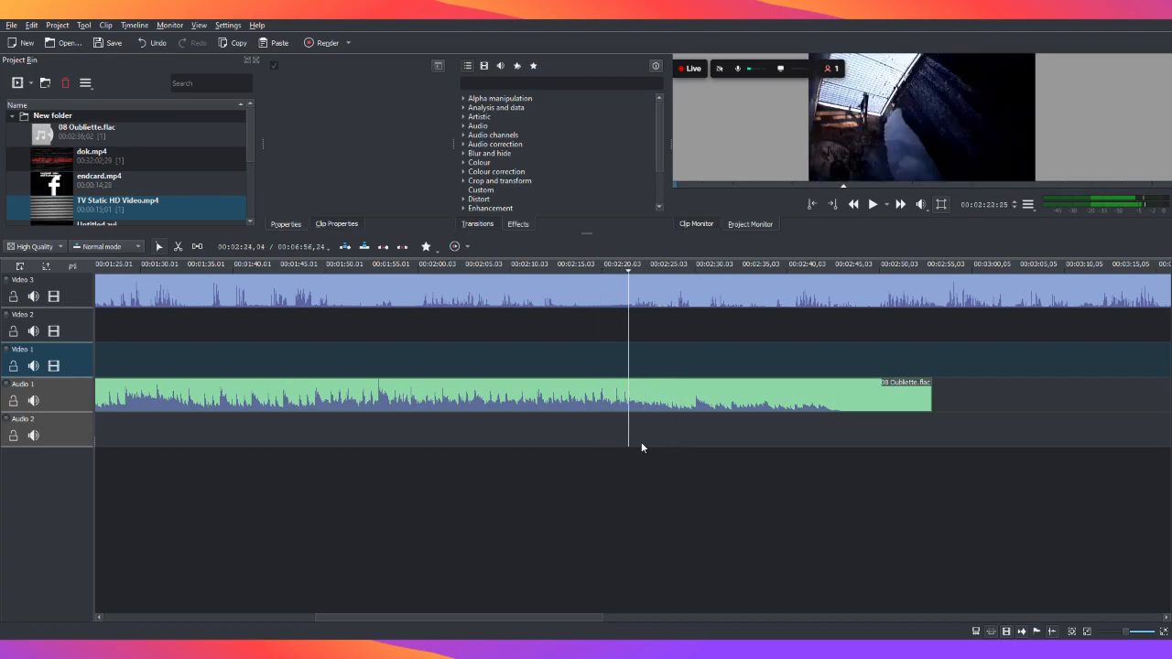
pyautogui.click(655, 441)
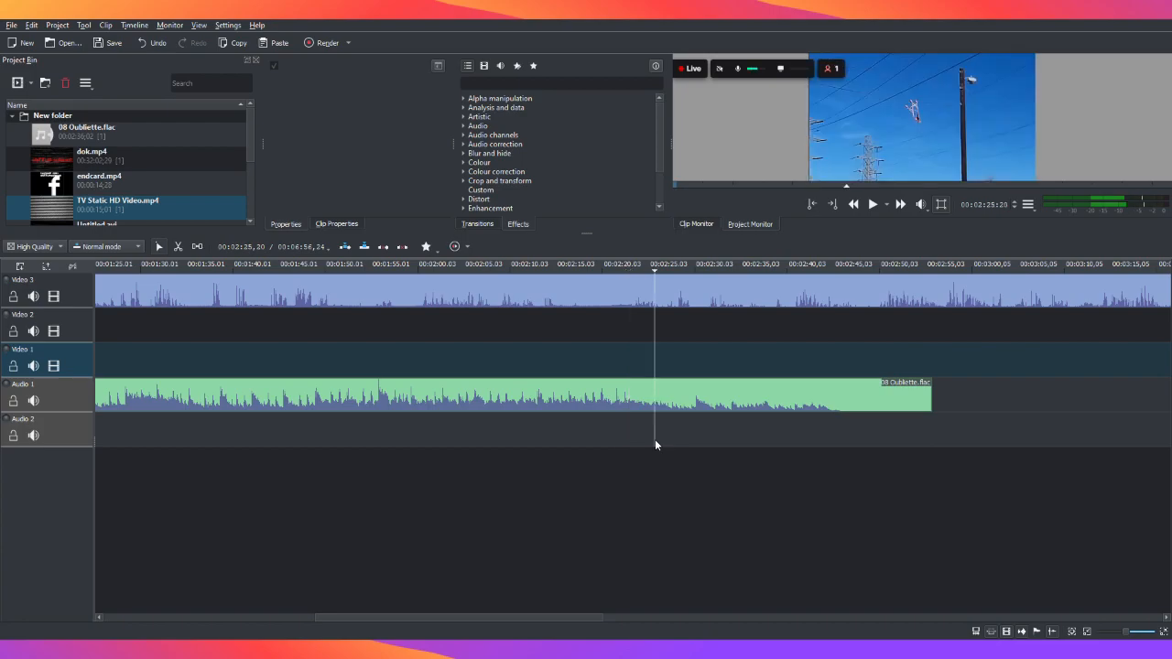
pyautogui.click(635, 441)
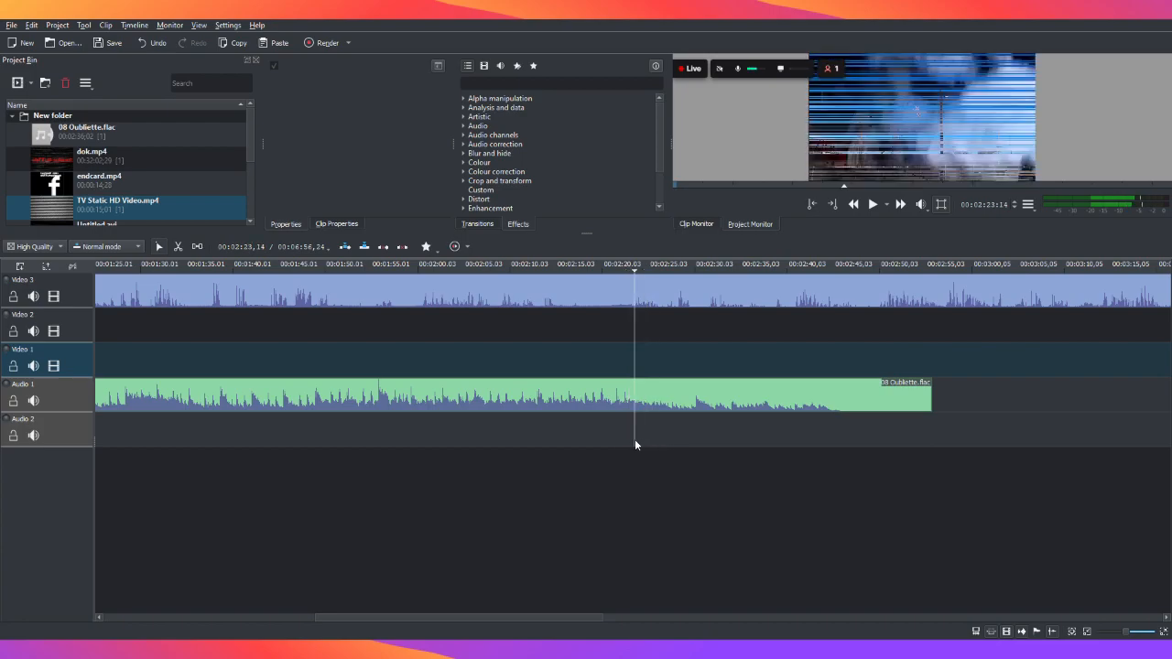
pyautogui.click(628, 440)
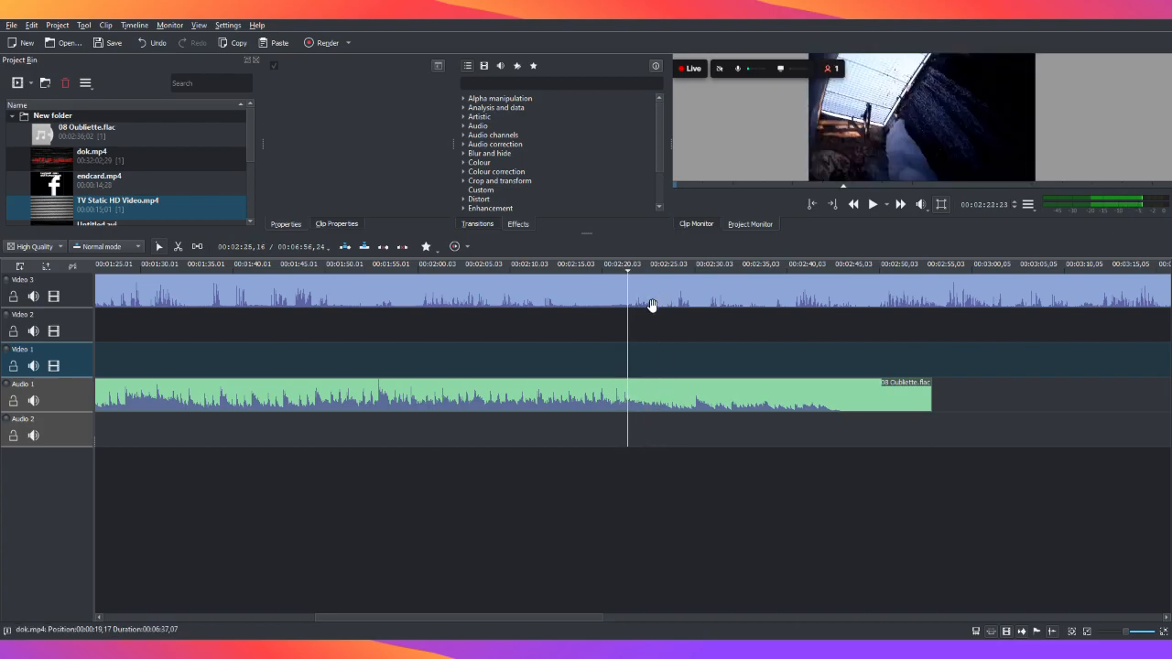
pyautogui.click(630, 424)
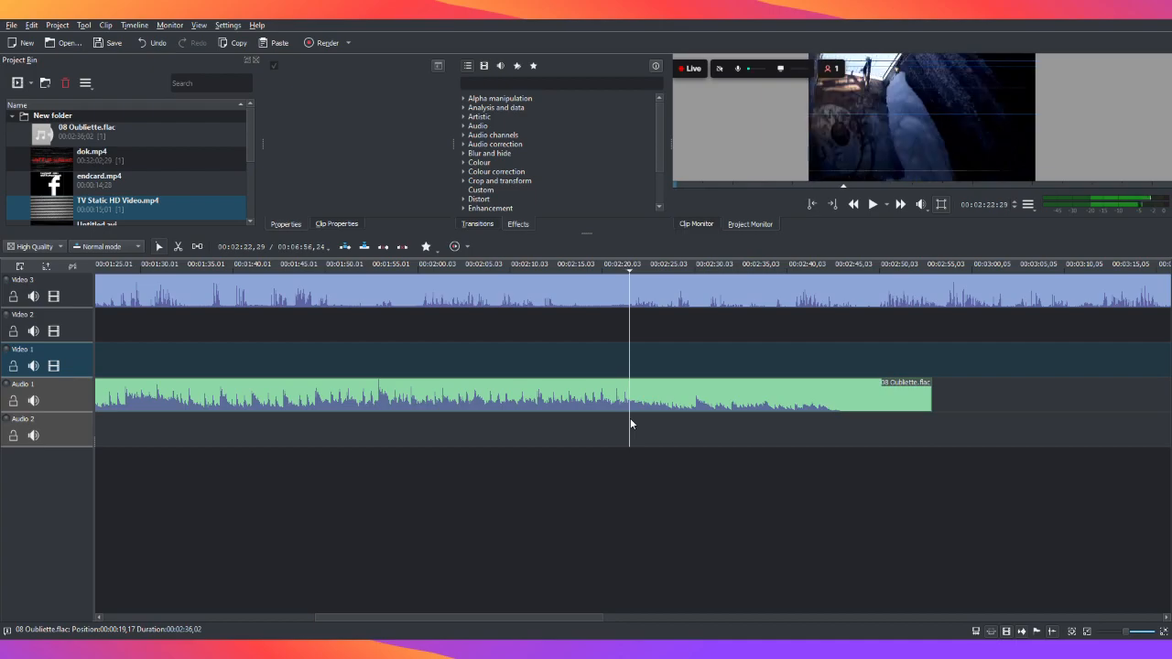
pyautogui.click(629, 293)
pyautogui.hotkey('shift', 'r')
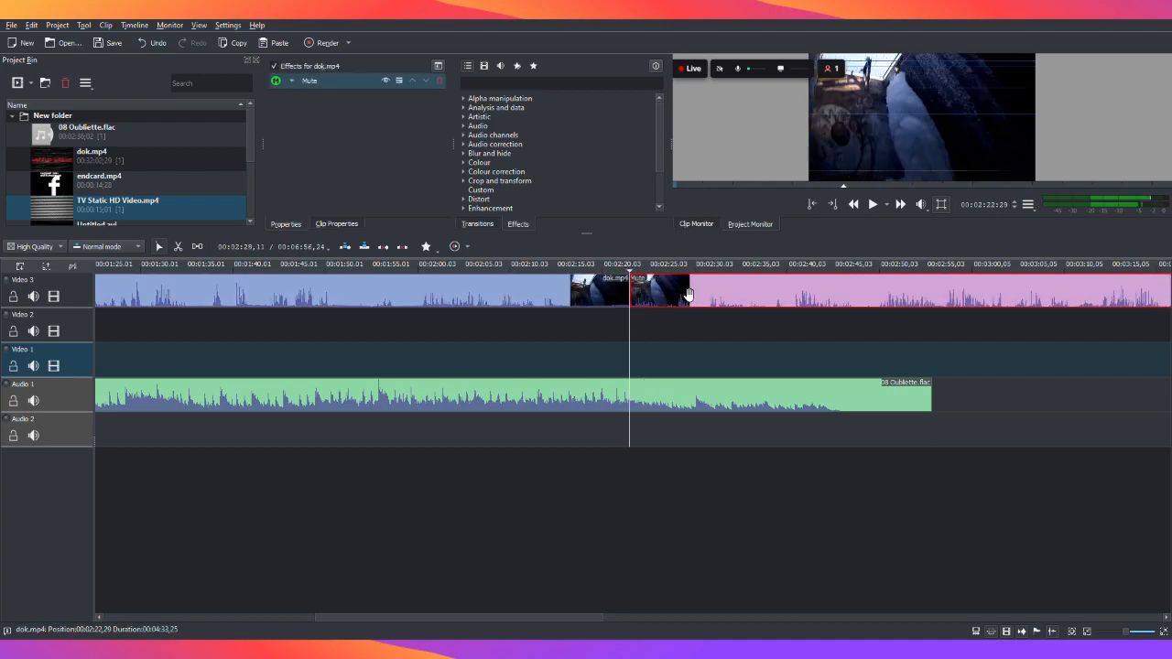
pyautogui.press('Delete')
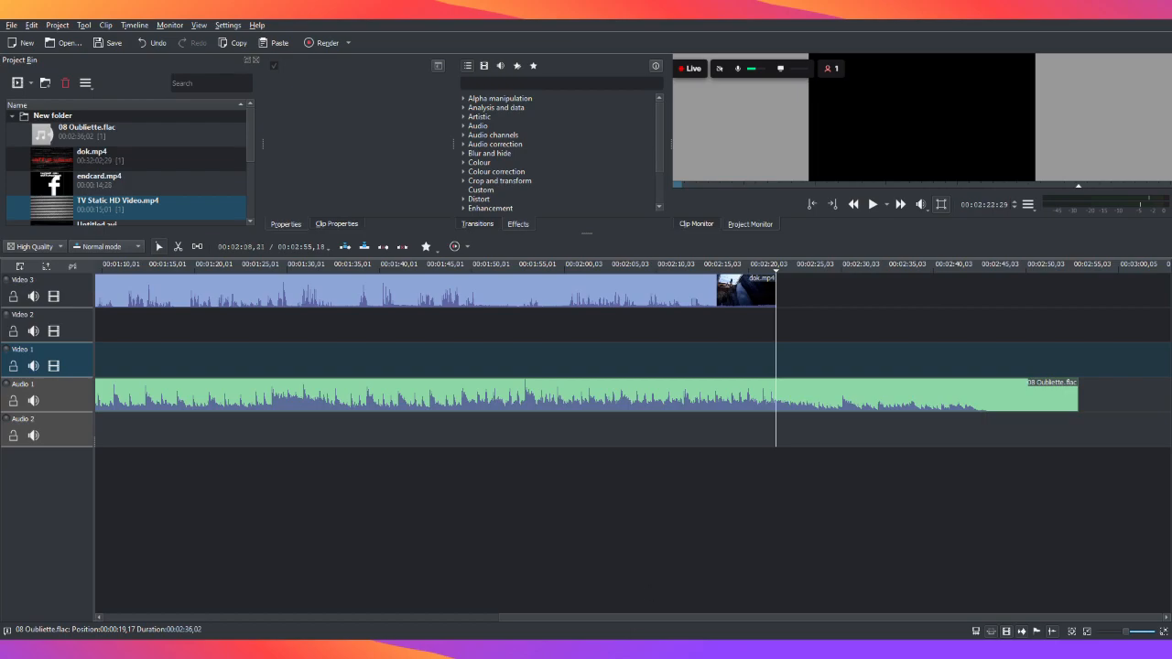
# Cut away the beginning of dok.mp4 up to 00:00:53:11 and close the gap behind the TV static clip on Video 3
pyautogui.moveTo(586, 618); pyautogui.dragTo(210, 604)
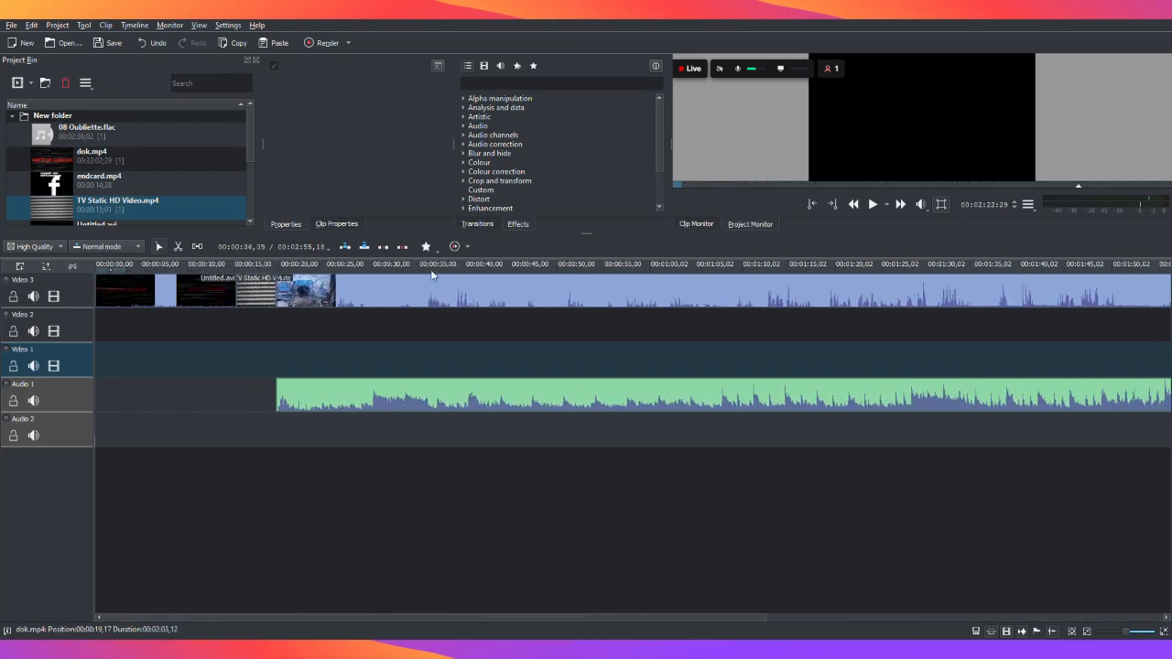
pyautogui.click(433, 332)
pyautogui.moveTo(469, 318); pyautogui.dragTo(675, 326)
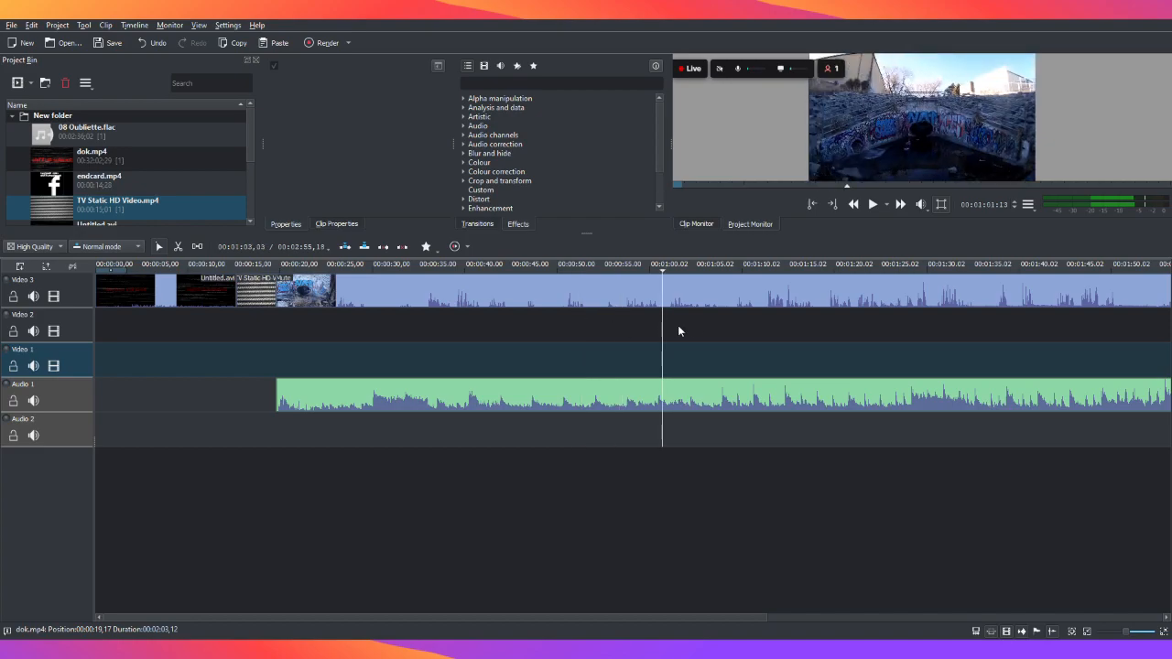
pyautogui.click(588, 327)
pyautogui.click(585, 295)
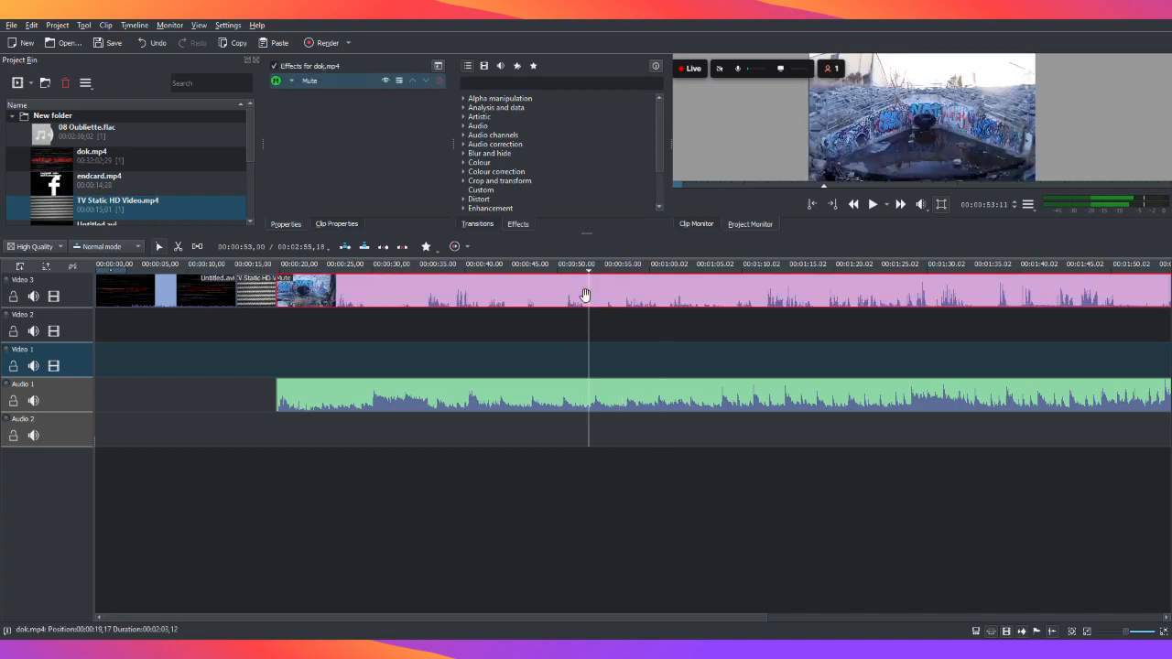
pyautogui.hotkey('shift', 'r')
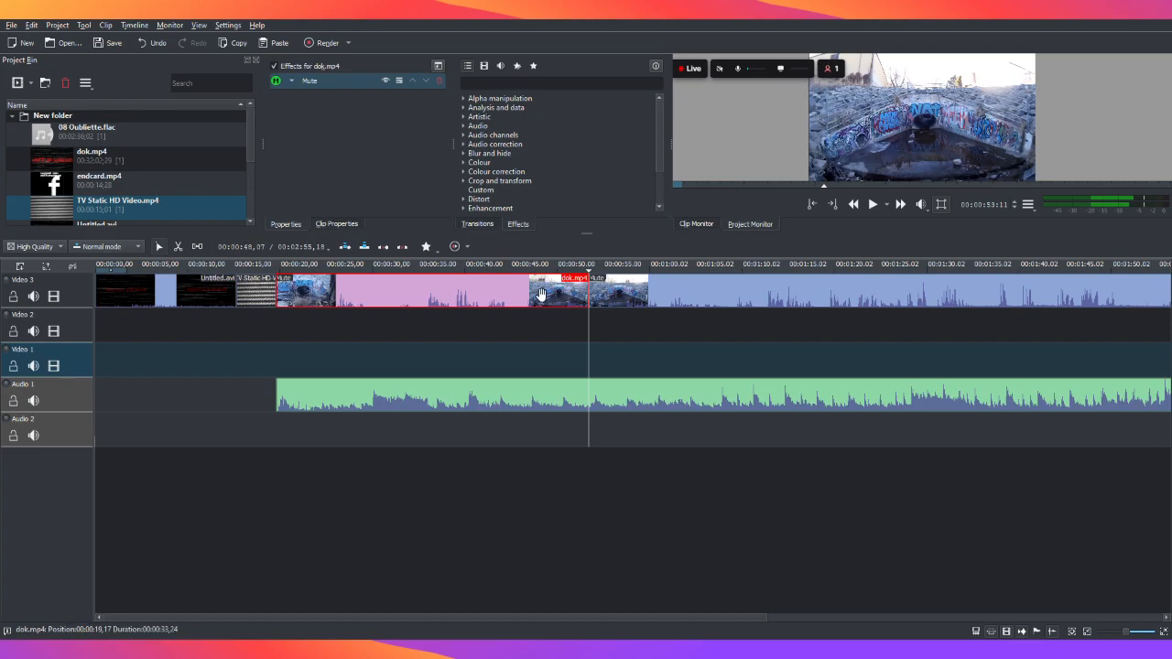
pyautogui.press('Delete')
pyautogui.moveTo(713, 298); pyautogui.dragTo(400, 302)
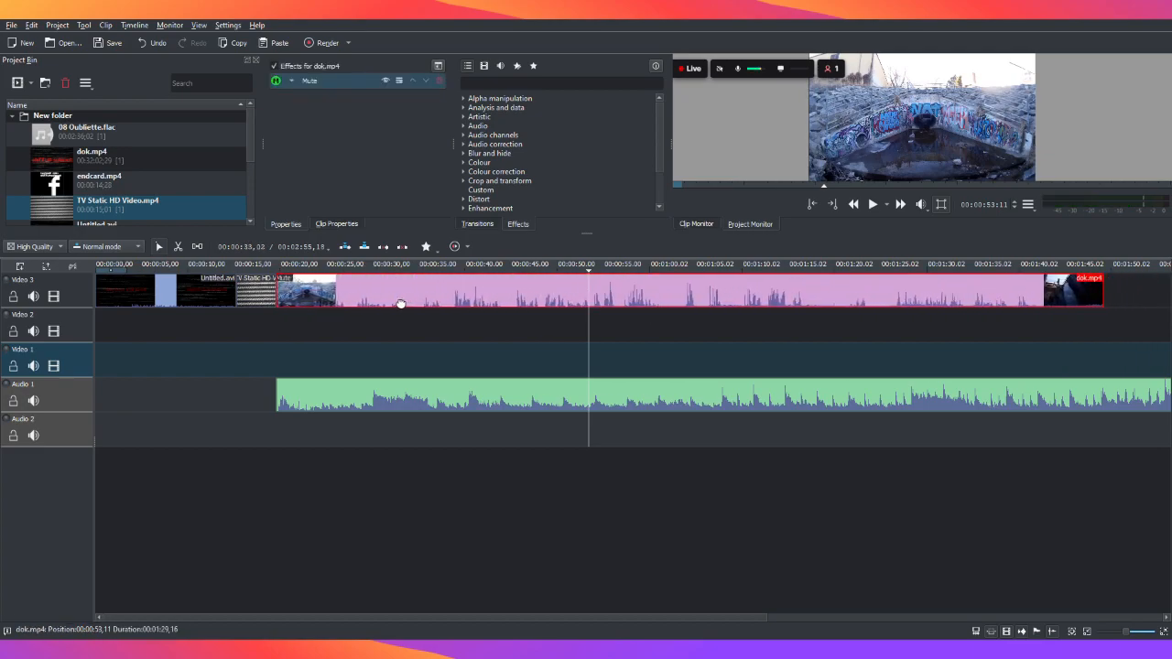
# Play the sequence from 00:00:21:03, skip ahead to about 00:01:03 and stop at 00:01:04:18
pyautogui.click(291, 323)
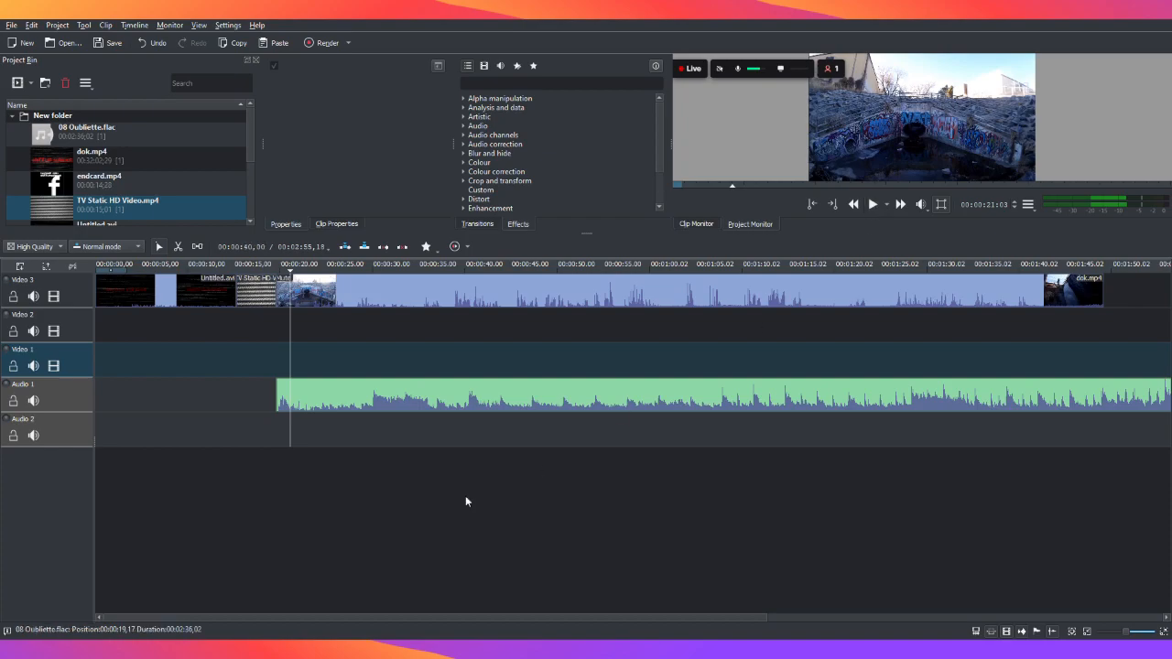
pyautogui.press('space')
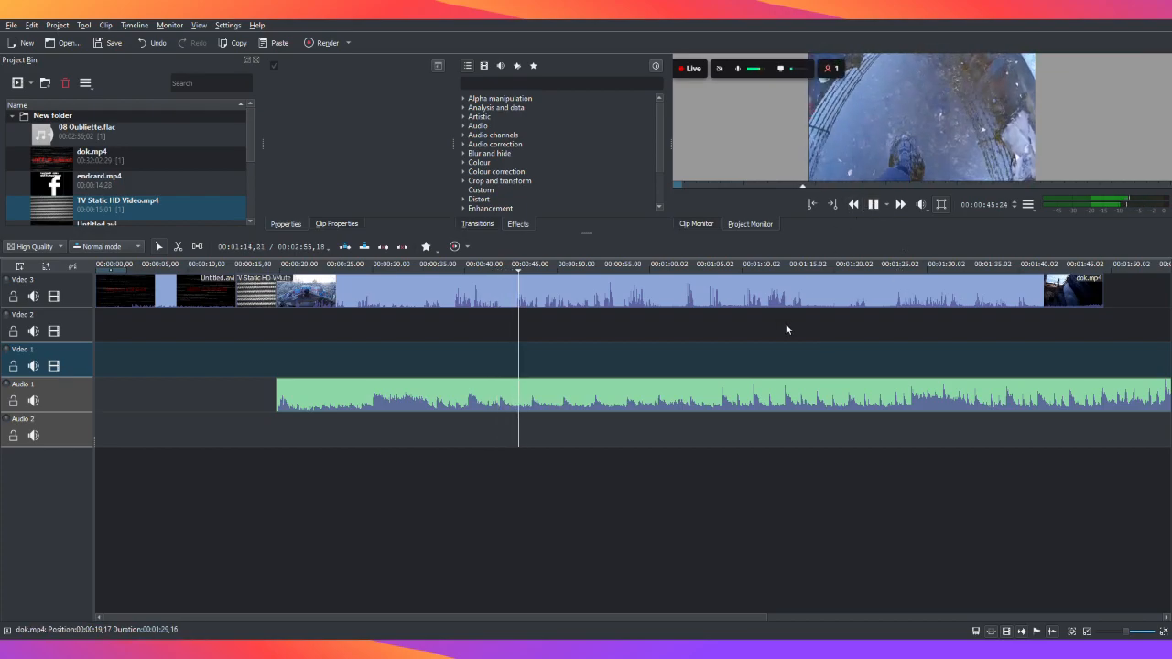
pyautogui.click(679, 318)
pyautogui.click(873, 205)
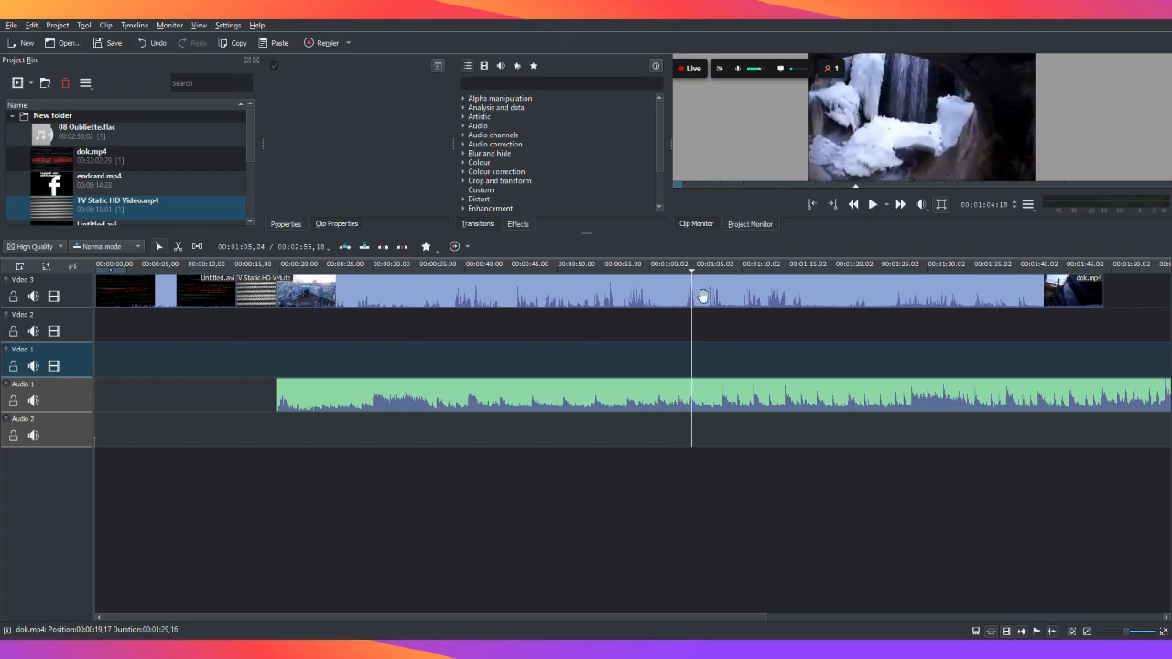
# Split dok.mp4 on Video 3 at 00:01:03:07 and again at 00:00:27:19
pyautogui.click(672, 321)
pyautogui.click(680, 311)
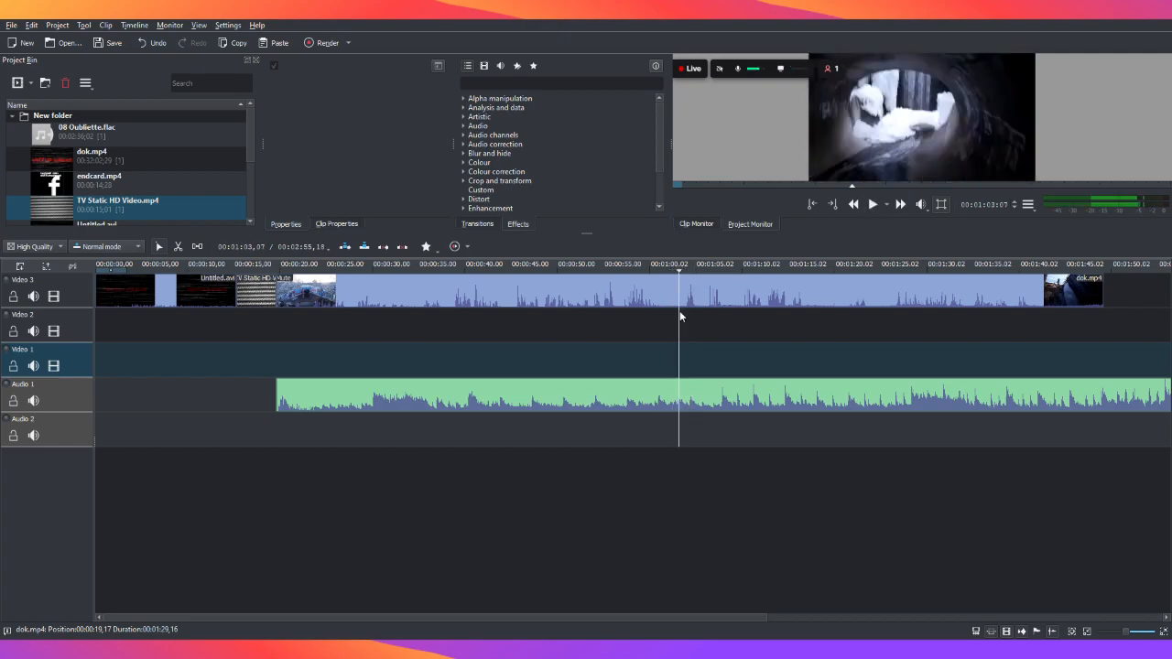
pyautogui.click(682, 295)
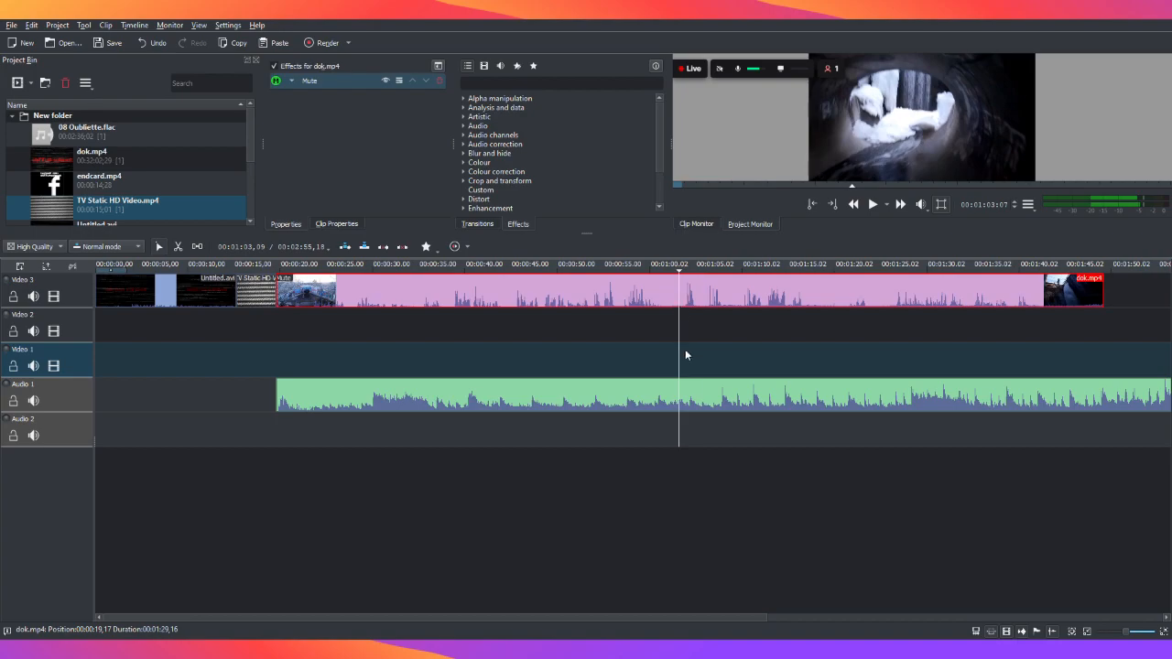
pyautogui.hotkey('shift', 'r')
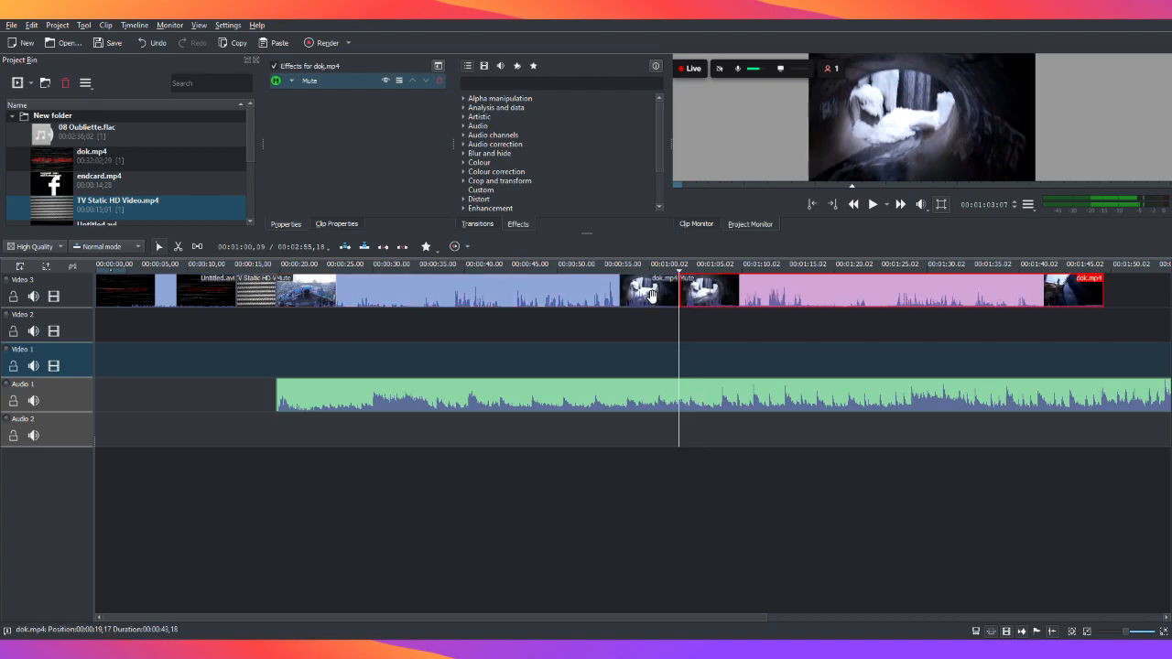
pyautogui.click(350, 319)
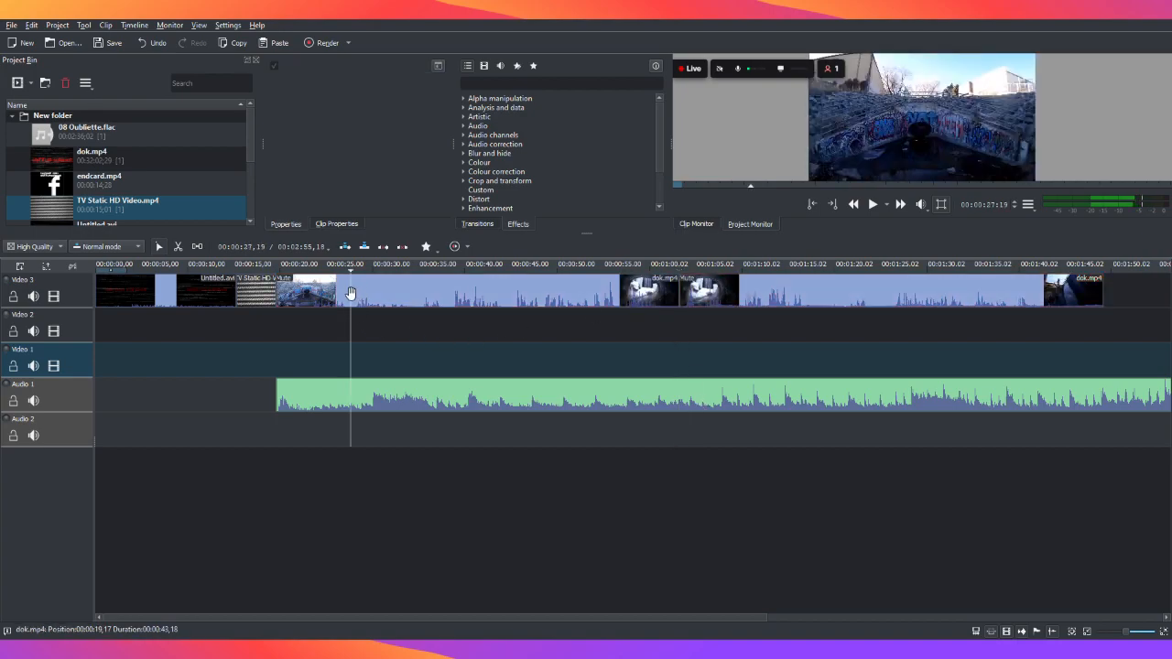
pyautogui.click(350, 292)
pyautogui.hotkey('shift', 'r')
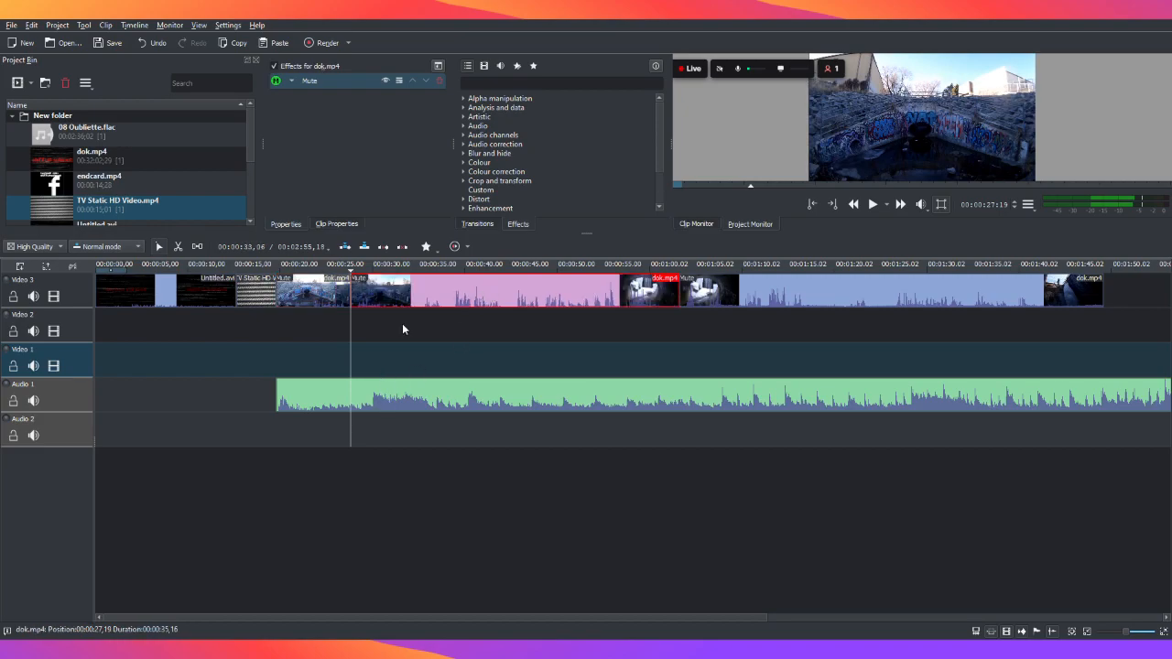
# Delete the dok.mp4 section between the two splits and move the last section directly behind the first one
pyautogui.click(401, 326)
pyautogui.click(471, 322)
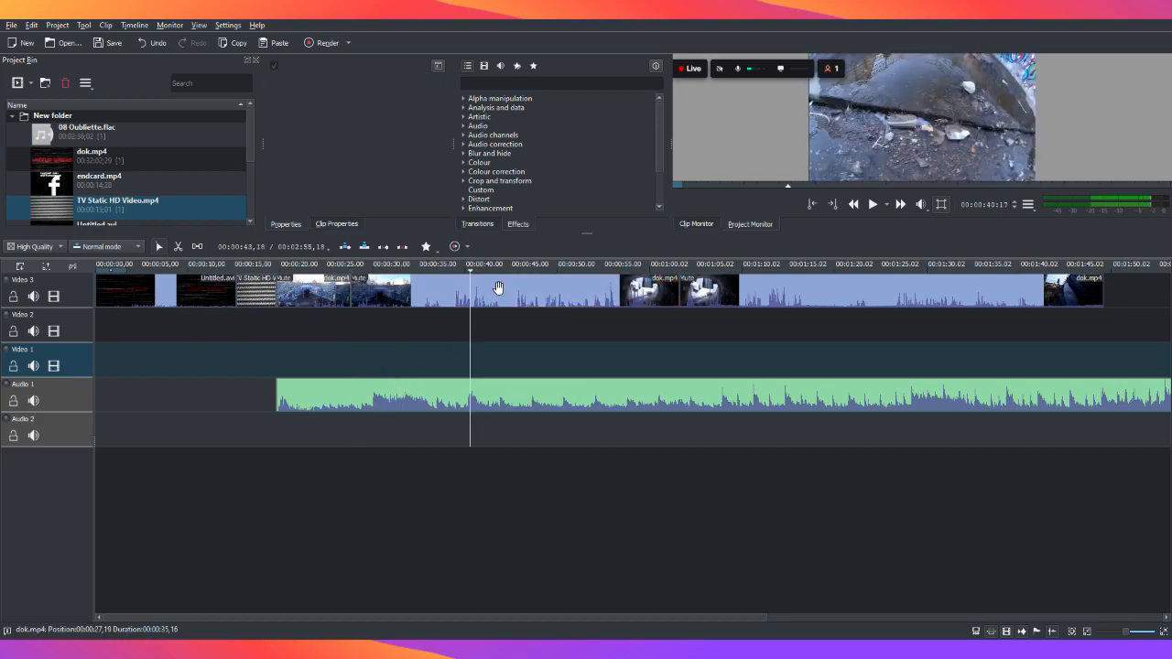
pyautogui.click(500, 298)
pyautogui.press('Delete')
pyautogui.moveTo(780, 287); pyautogui.dragTo(445, 287)
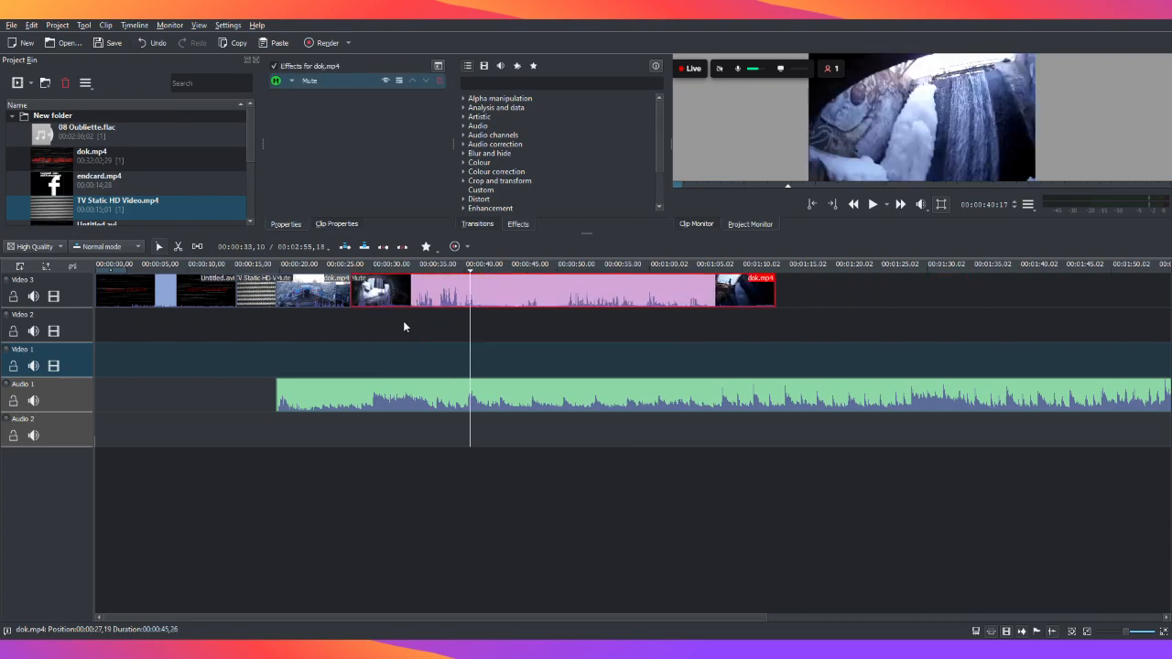
# Play the shortened sequence from 00:00:28:29, shortly after the new join between the dok.mp4 sections
pyautogui.click(404, 321)
pyautogui.click(364, 314)
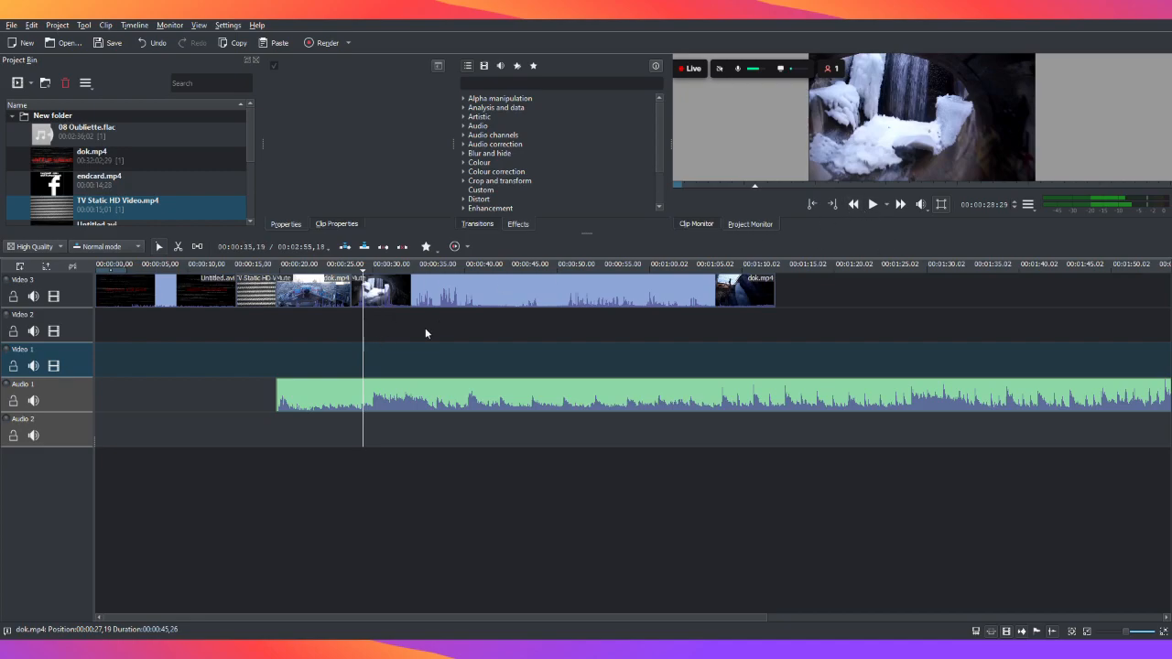
pyautogui.click(878, 206)
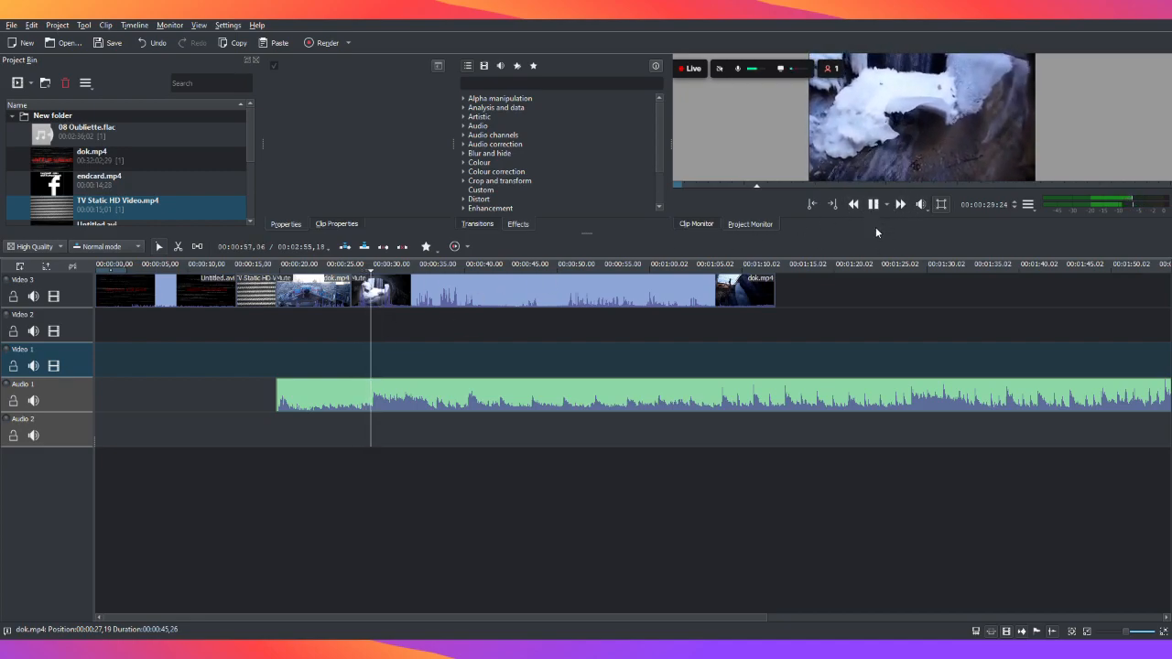
# Copy the last dok.mp4 section and paste it twice on Video 3, placing the copies end to end directly behind it
pyautogui.click(536, 282)
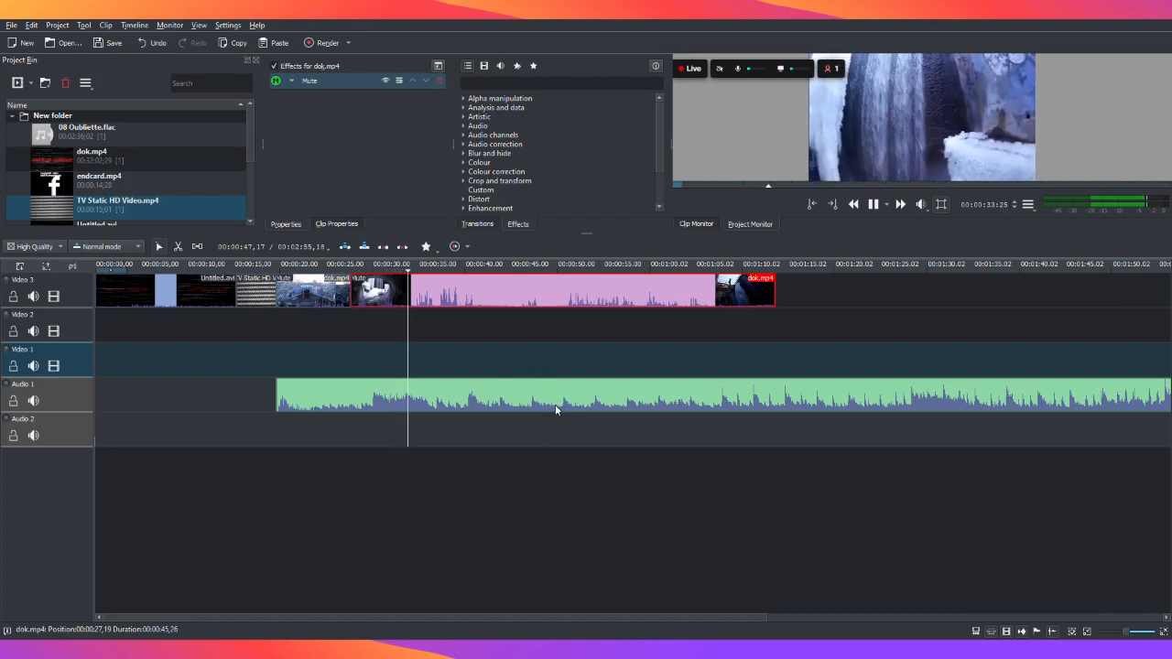
pyautogui.click(793, 293)
pyautogui.hotkey('ctrl', 'v')
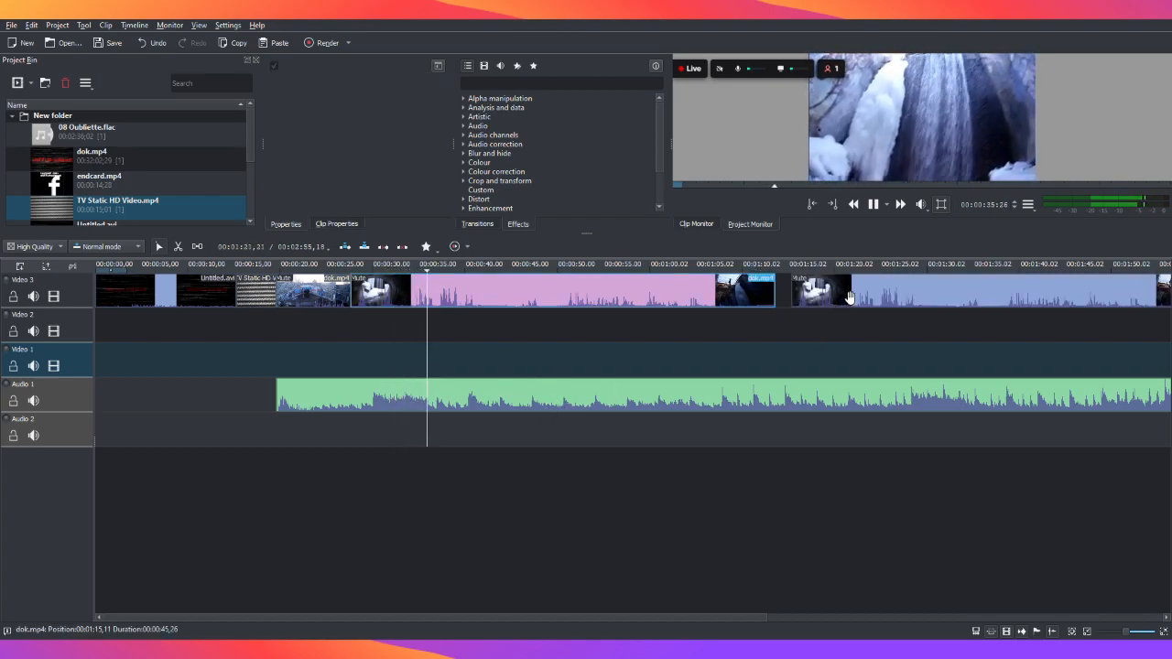
pyautogui.moveTo(370, 618); pyautogui.dragTo(771, 610)
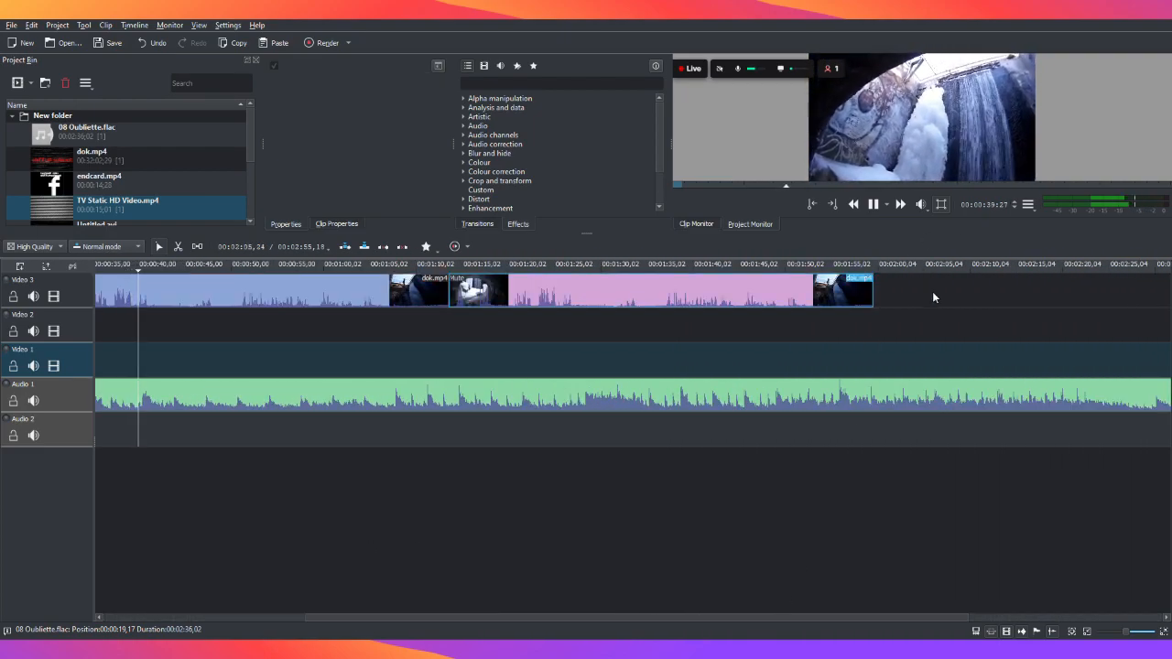
pyautogui.hotkey('ctrl', 'v')
pyautogui.moveTo(1031, 298); pyautogui.dragTo(972, 299)
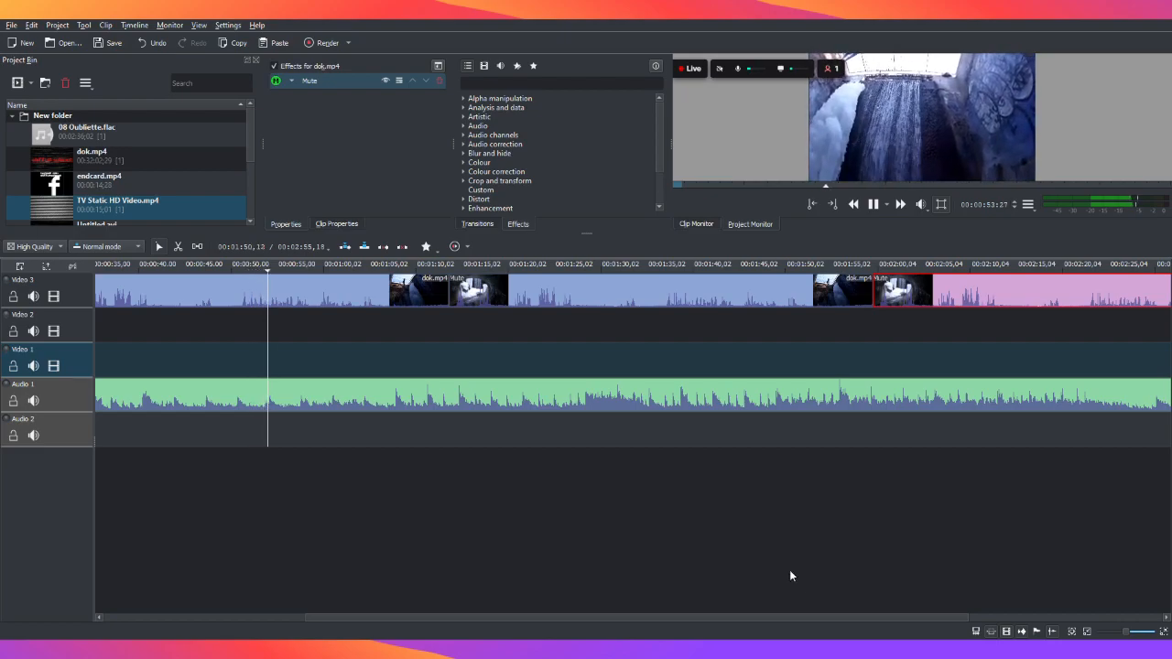
# Split the first long dok.mp4 section on Video 3 at 00:00:51:08 and paste a copy of the part behind the split on Video 2
pyautogui.click(874, 205)
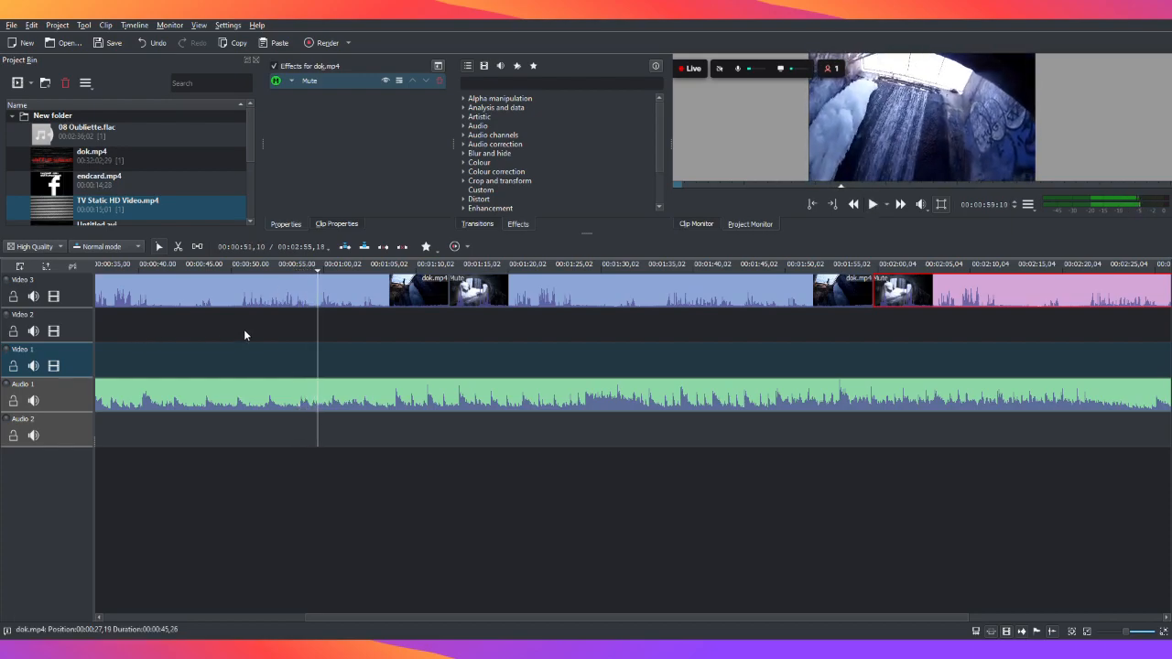
pyautogui.click(274, 323)
pyautogui.click(244, 316)
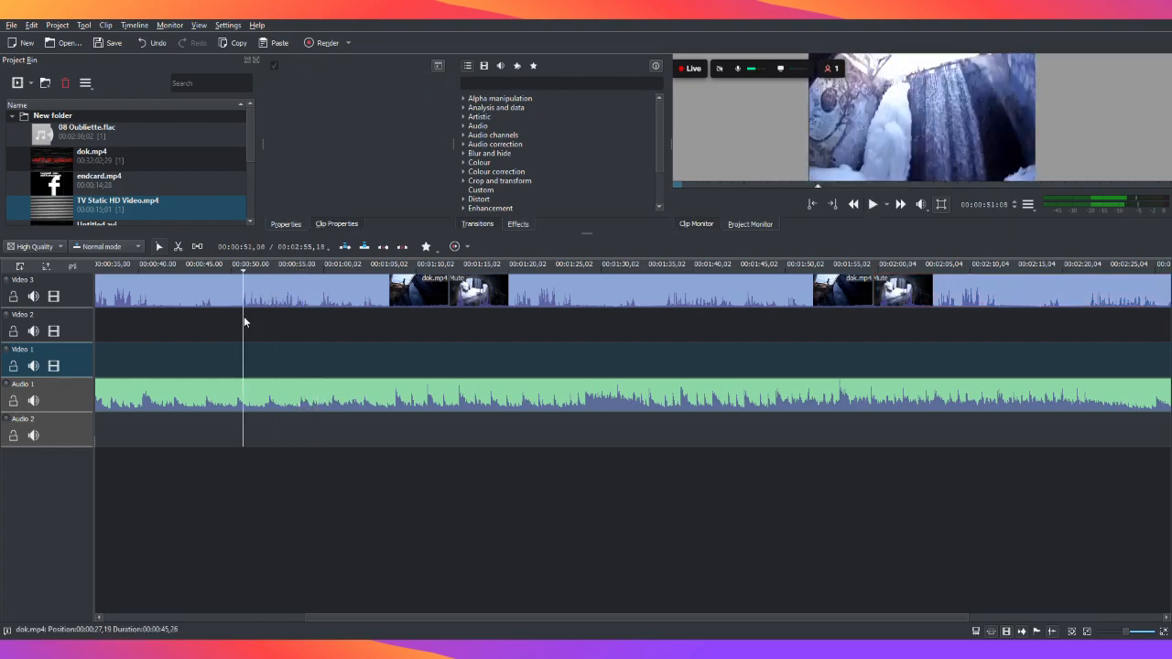
pyautogui.click(247, 304)
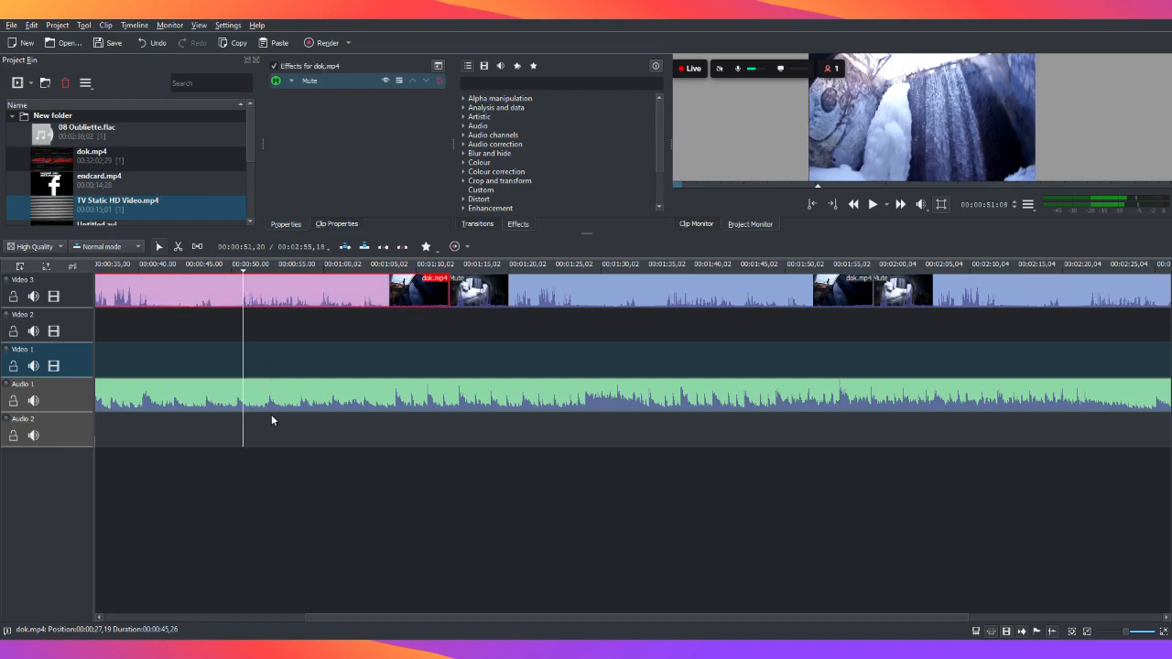
pyautogui.hotkey('shift', 'r')
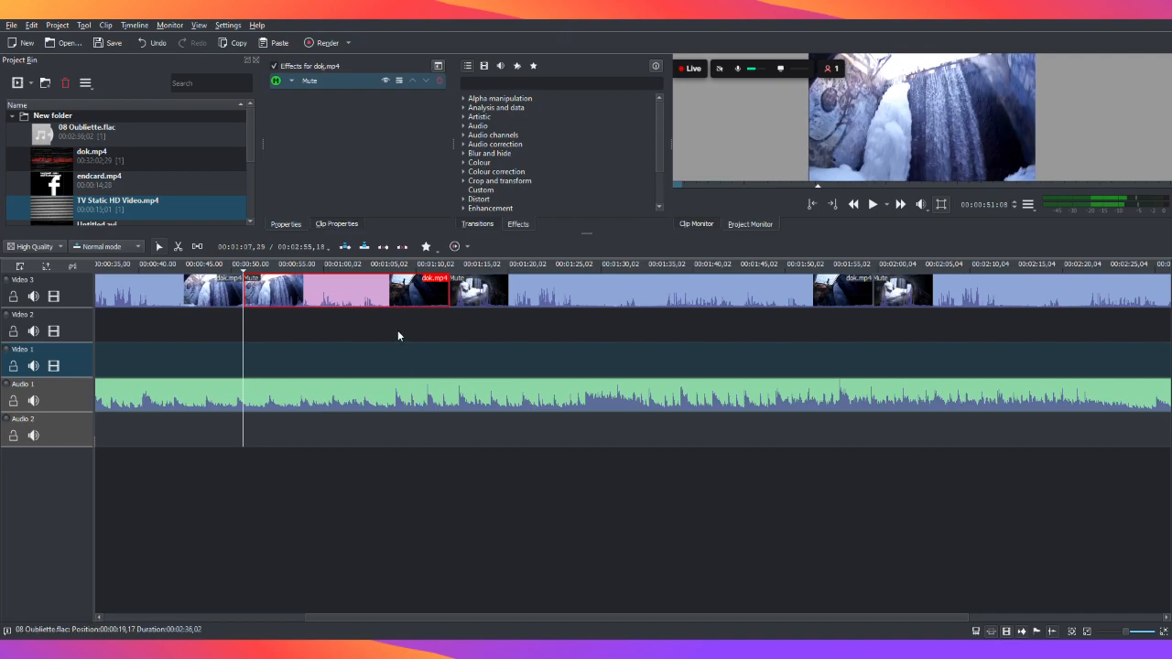
pyautogui.click(371, 328)
pyautogui.hotkey('ctrl', 'v')
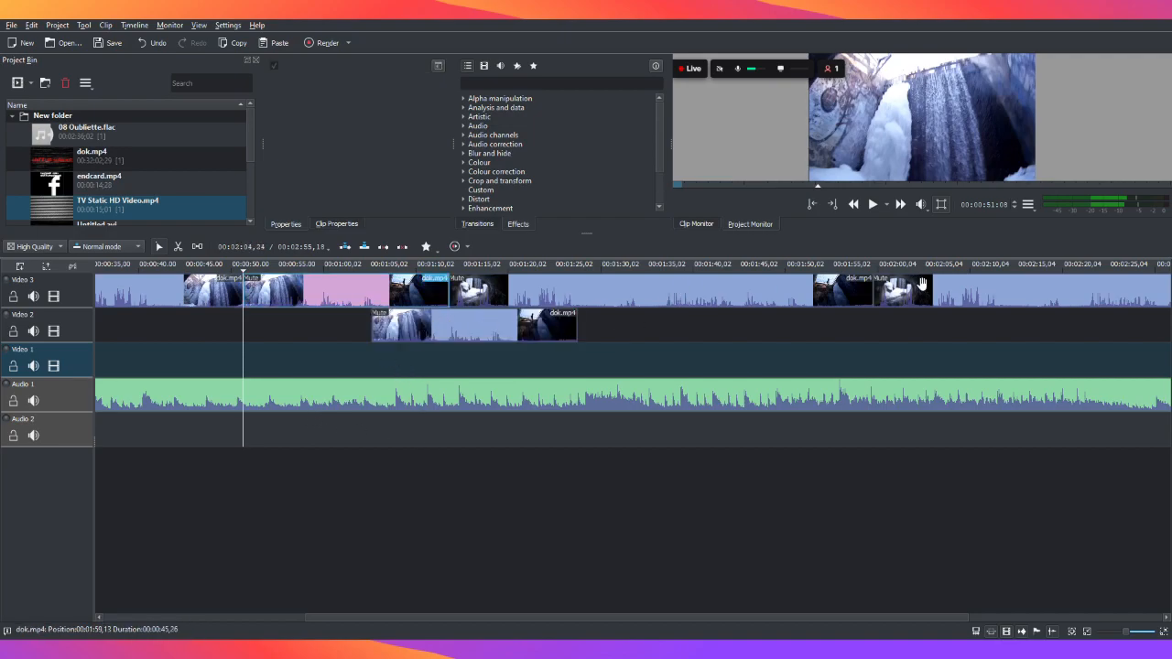
# Move the last dok.mp4 section further back, shorten the repeated section before it, and place the pasted copy directly behind the shortened section on Video 3
pyautogui.moveTo(943, 295); pyautogui.dragTo(1168, 274)
pyautogui.moveTo(721, 290); pyautogui.dragTo(668, 298)
pyautogui.moveTo(854, 295); pyautogui.dragTo(624, 303)
pyautogui.moveTo(500, 320); pyautogui.dragTo(772, 281)
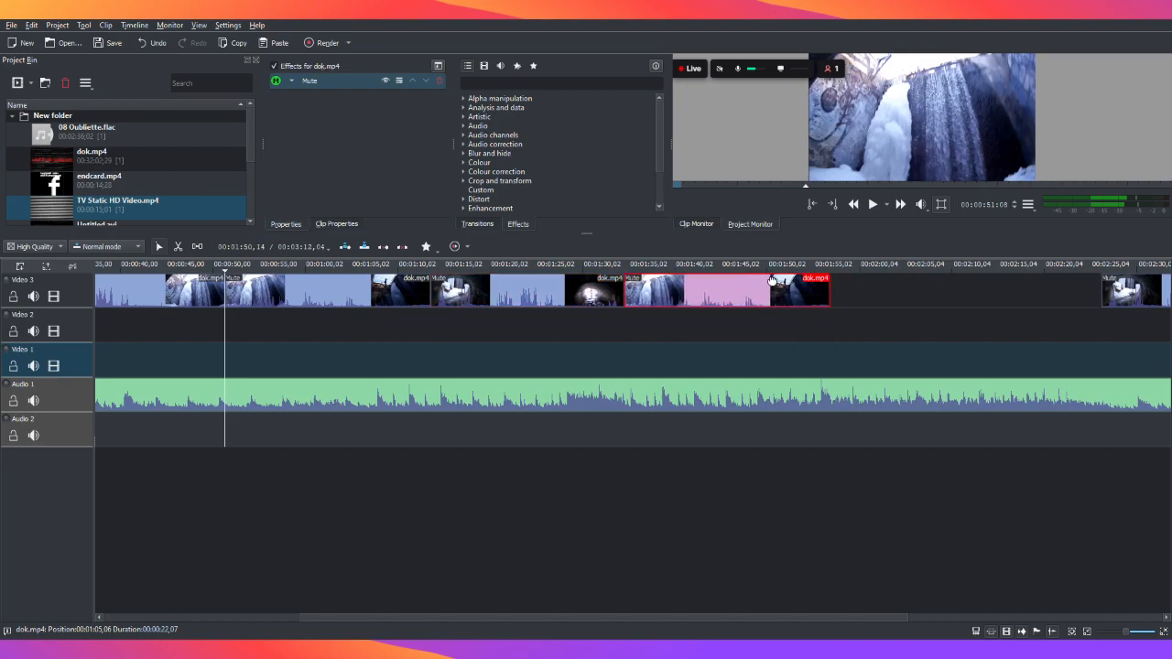
# Copy the first dok.mp4 section into the gap on Video 3, directly behind the preceding section, and extend the copy to a duration of 00:00:14:20
pyautogui.click(872, 206)
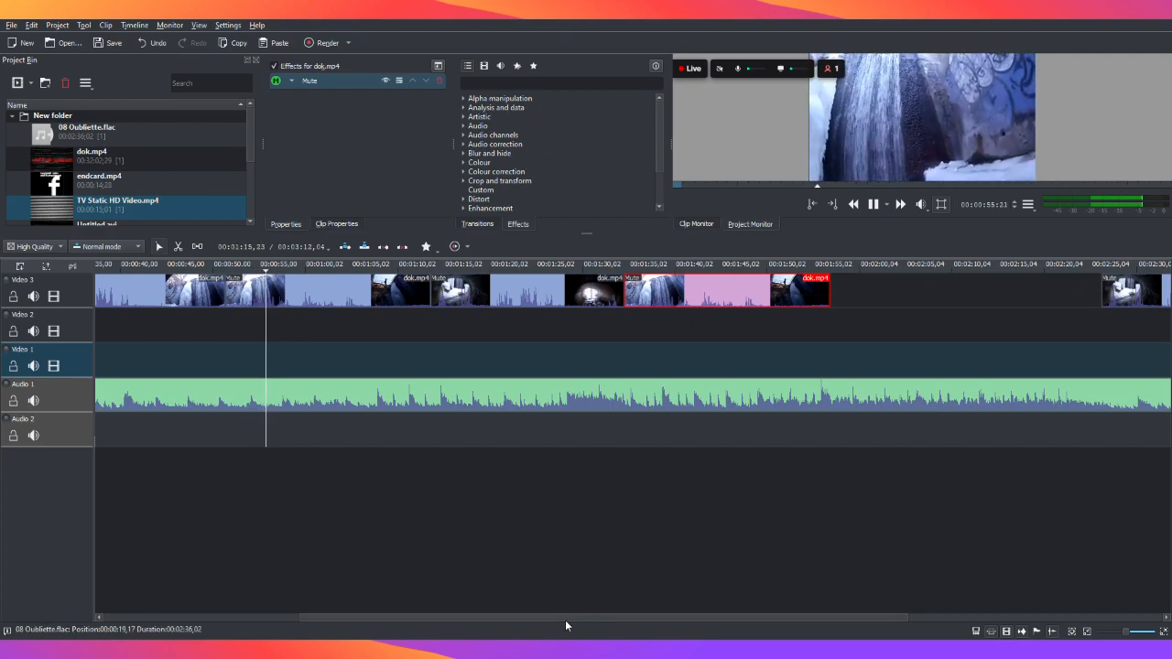
pyautogui.moveTo(565, 620); pyautogui.dragTo(350, 612)
pyautogui.click(314, 286)
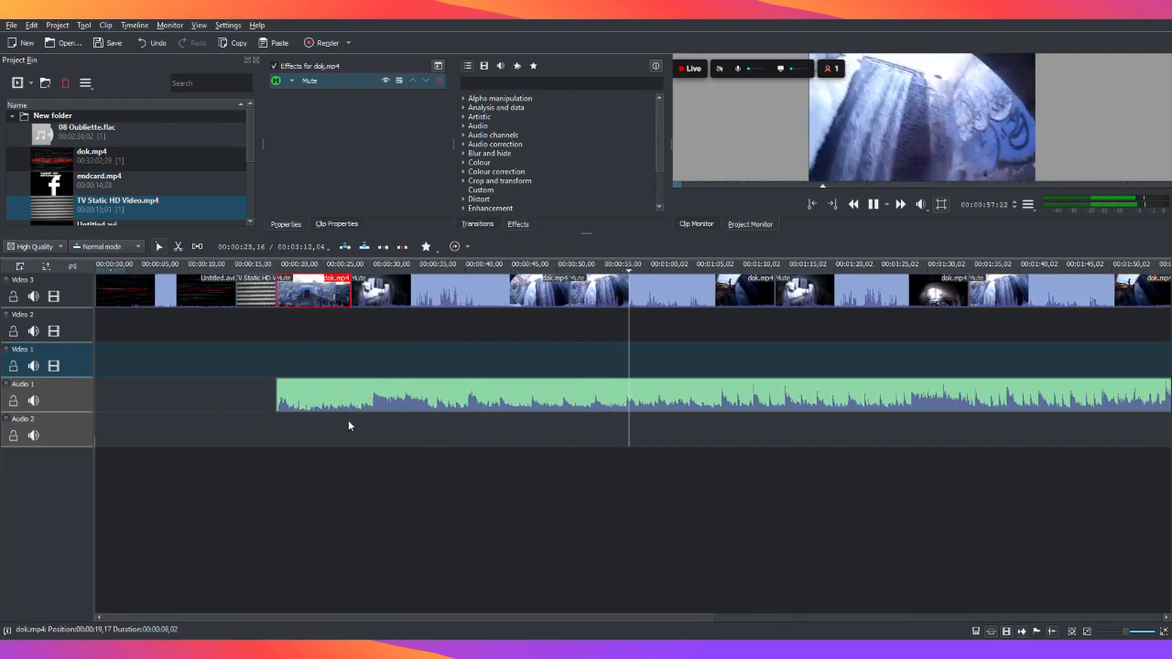
pyautogui.moveTo(510, 618); pyautogui.dragTo(805, 614)
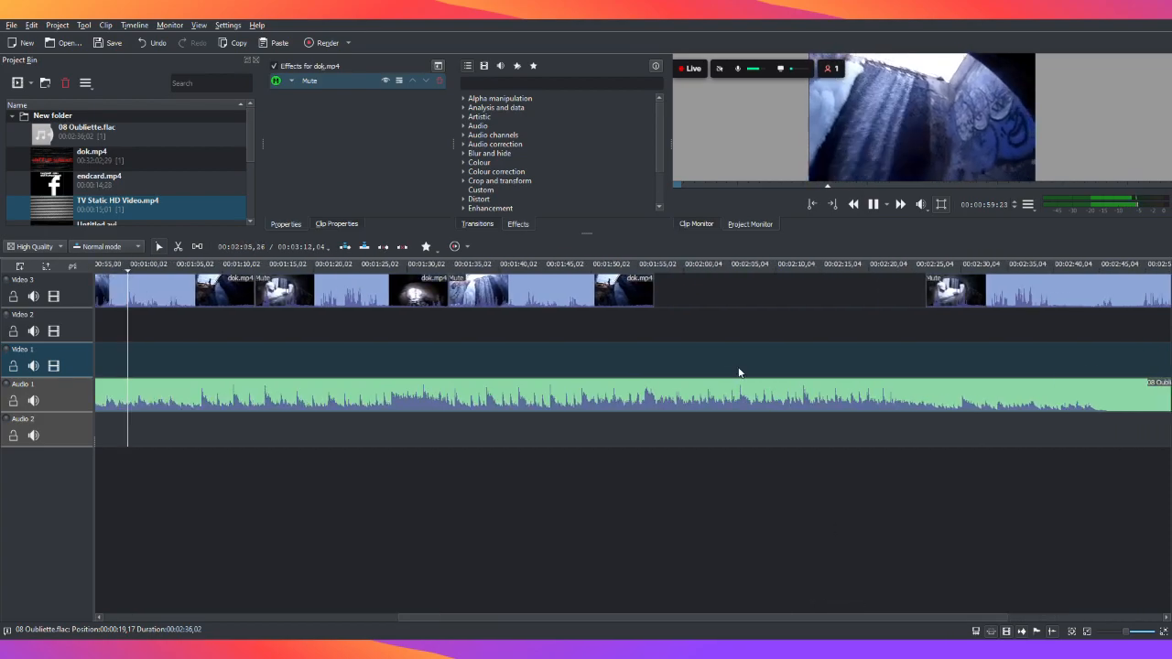
pyautogui.rightClick(678, 291)
pyautogui.click(700, 340)
pyautogui.moveTo(749, 292); pyautogui.dragTo(788, 299)
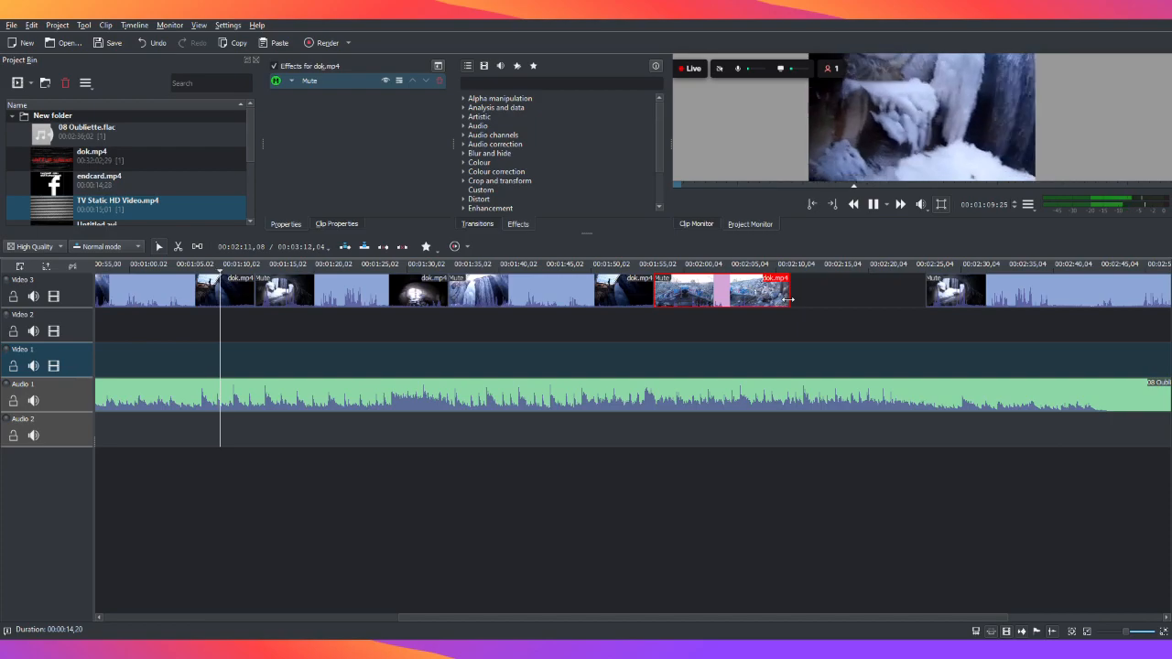
# Move the last dok.mp4 section directly behind the extended copy and shorten its end to a duration of 00:00:36:17
pyautogui.click(951, 291)
pyautogui.moveTo(951, 292); pyautogui.dragTo(813, 291)
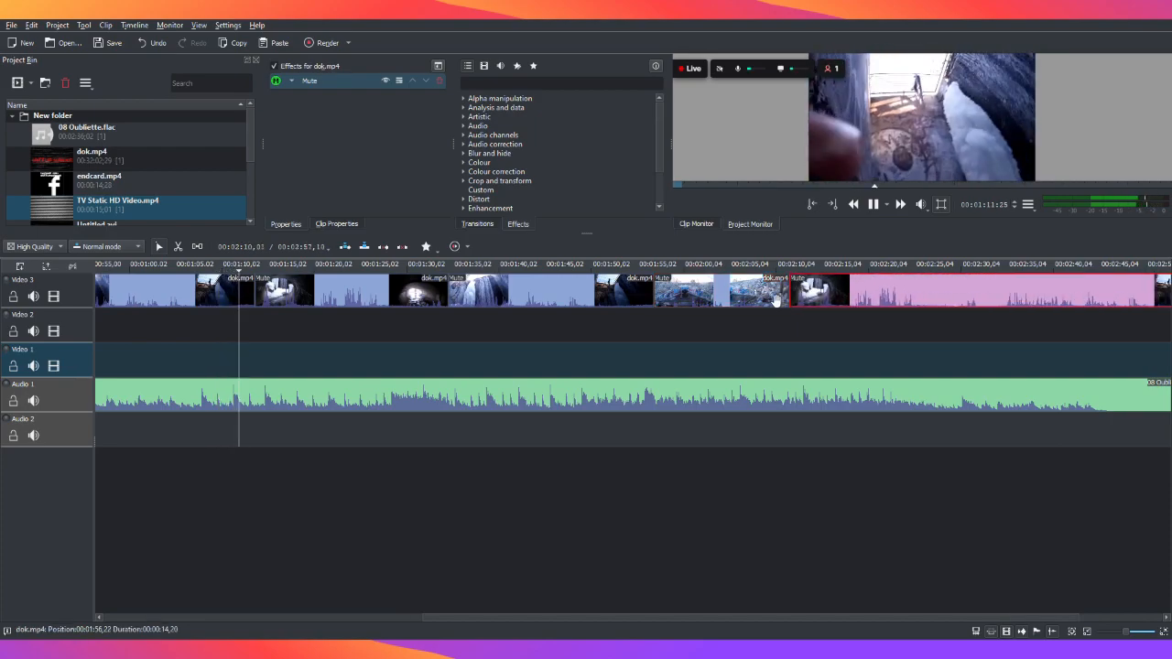
pyautogui.moveTo(503, 617); pyautogui.dragTo(588, 618)
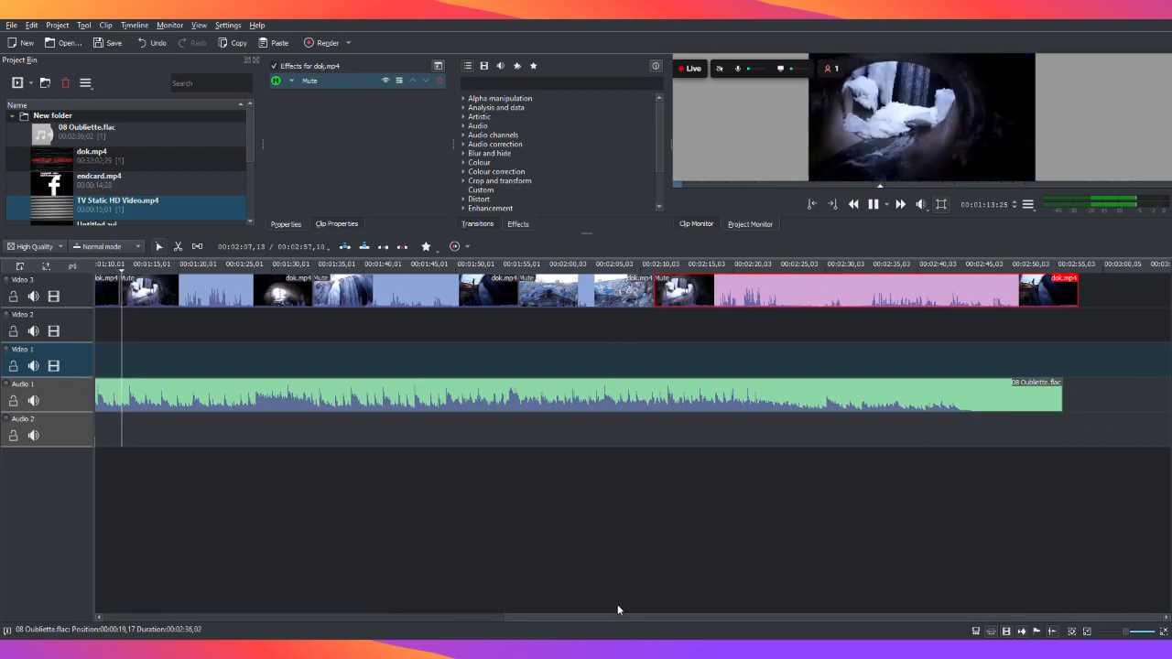
pyautogui.moveTo(1077, 294); pyautogui.dragTo(992, 300)
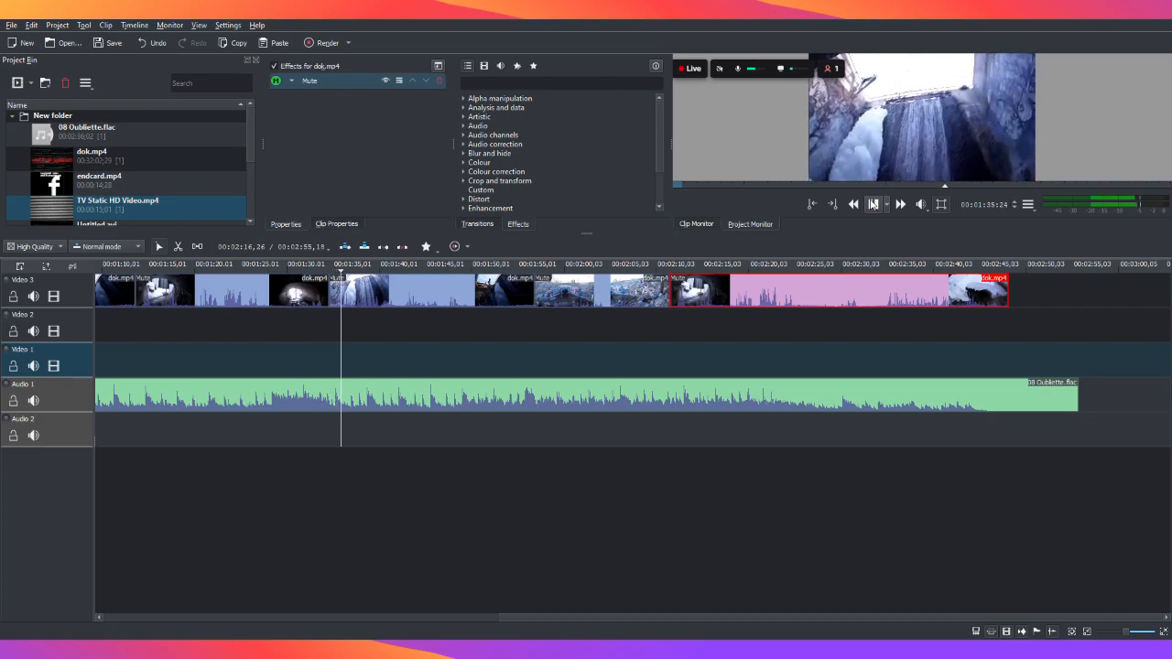
pyautogui.click(873, 205)
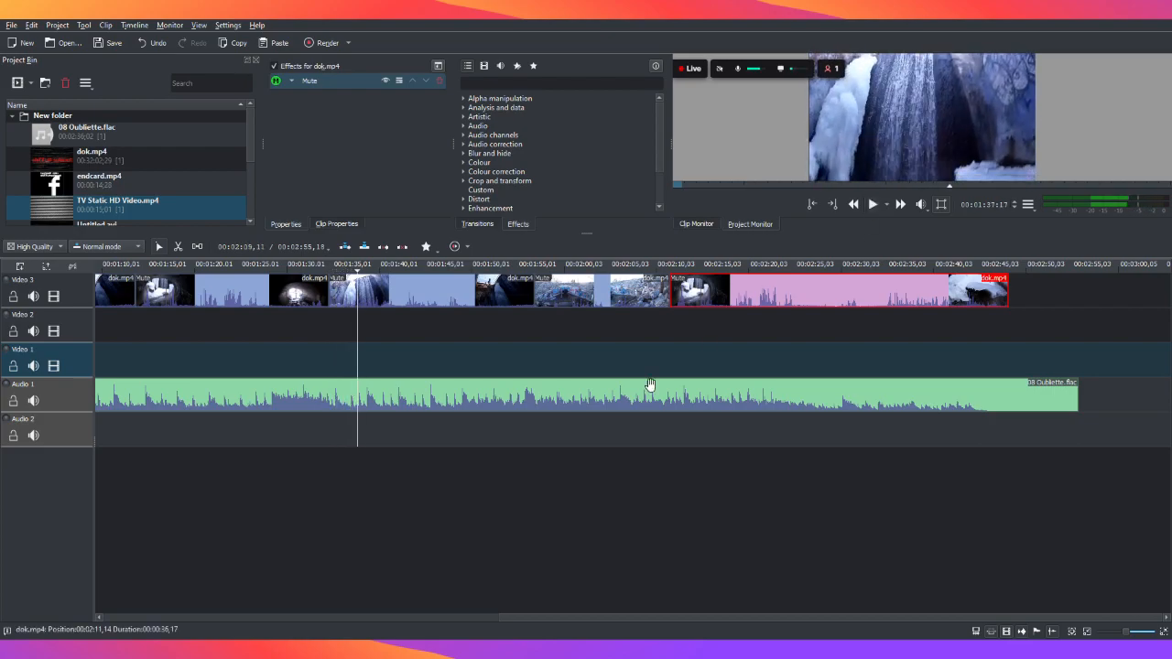
# Add endcard.mp4 directly behind the last dok.mp4 section and trim 08 Oubliette.flac to end where the endcard starts, at a duration of 00:02:28:14
pyautogui.click(614, 404)
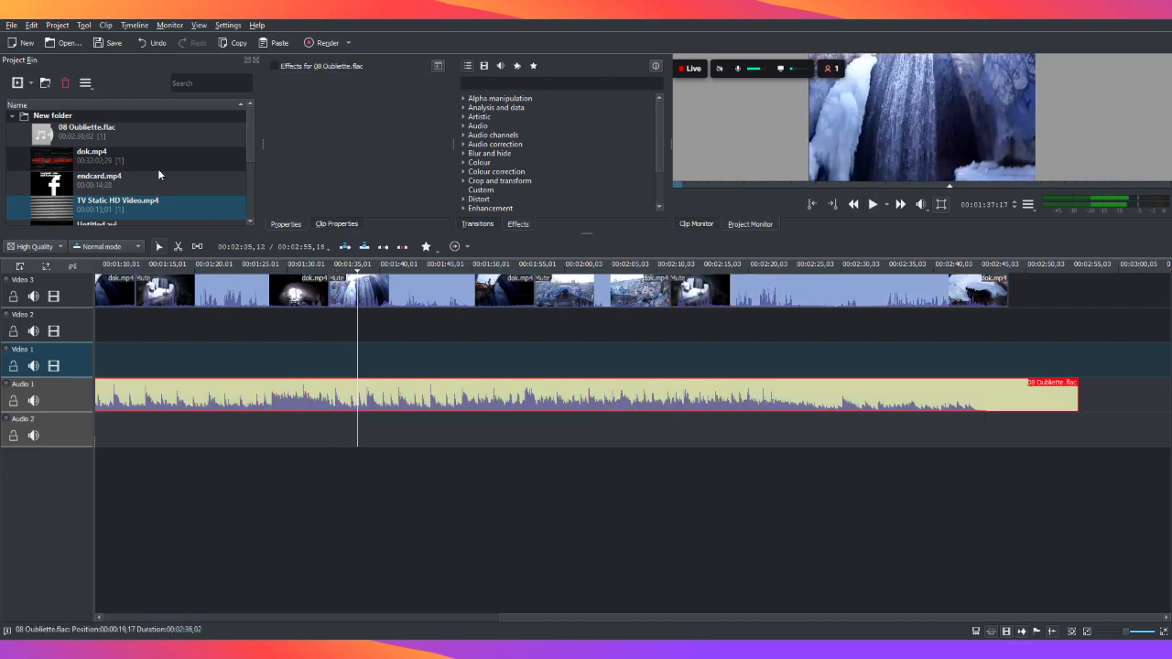
pyautogui.click(119, 188)
pyautogui.moveTo(119, 188); pyautogui.dragTo(1012, 291)
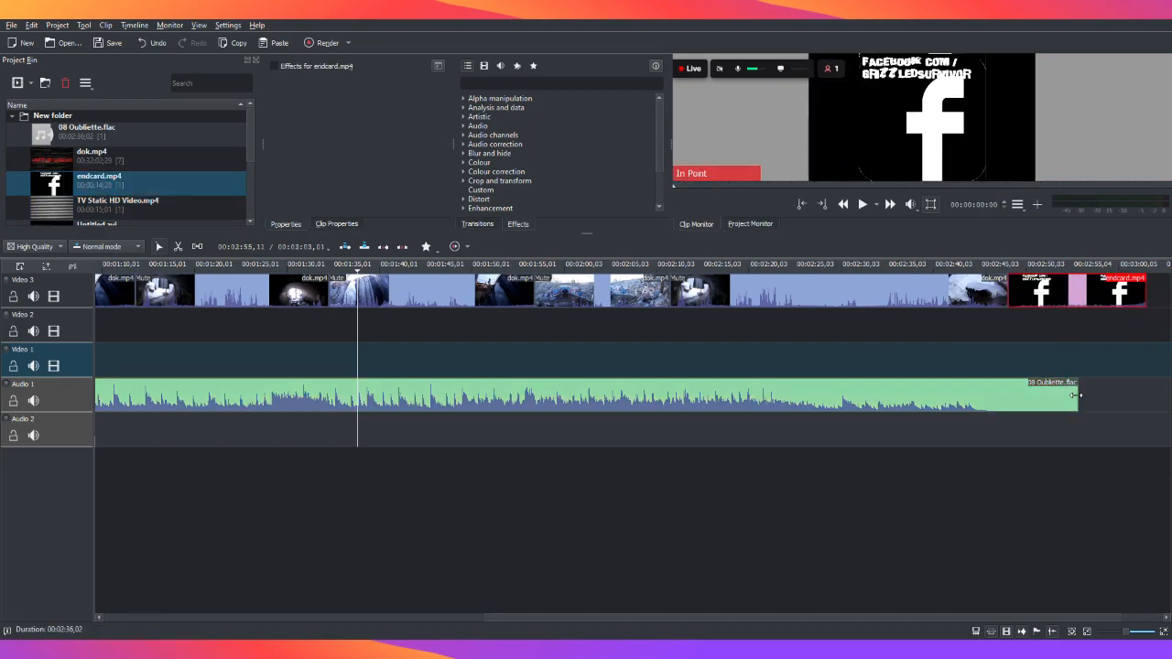
pyautogui.moveTo(1077, 396); pyautogui.dragTo(1007, 396)
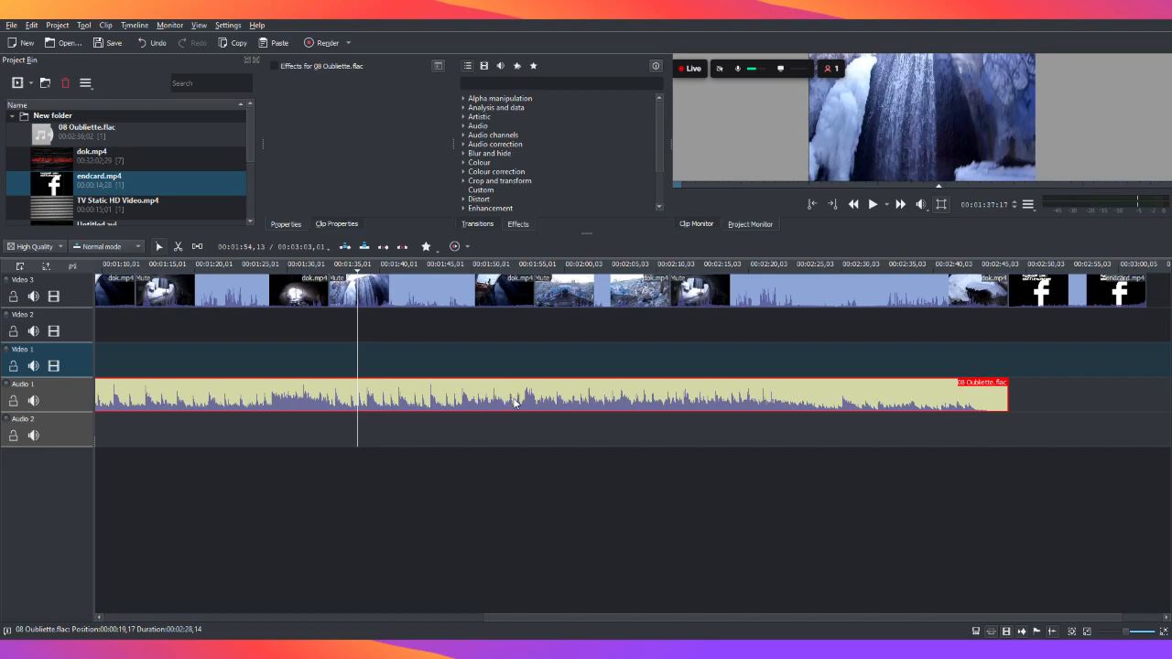
# Play a few seconds of the sequence from 00:01:43:14 and pause it
pyautogui.click(909, 480)
pyautogui.click(413, 468)
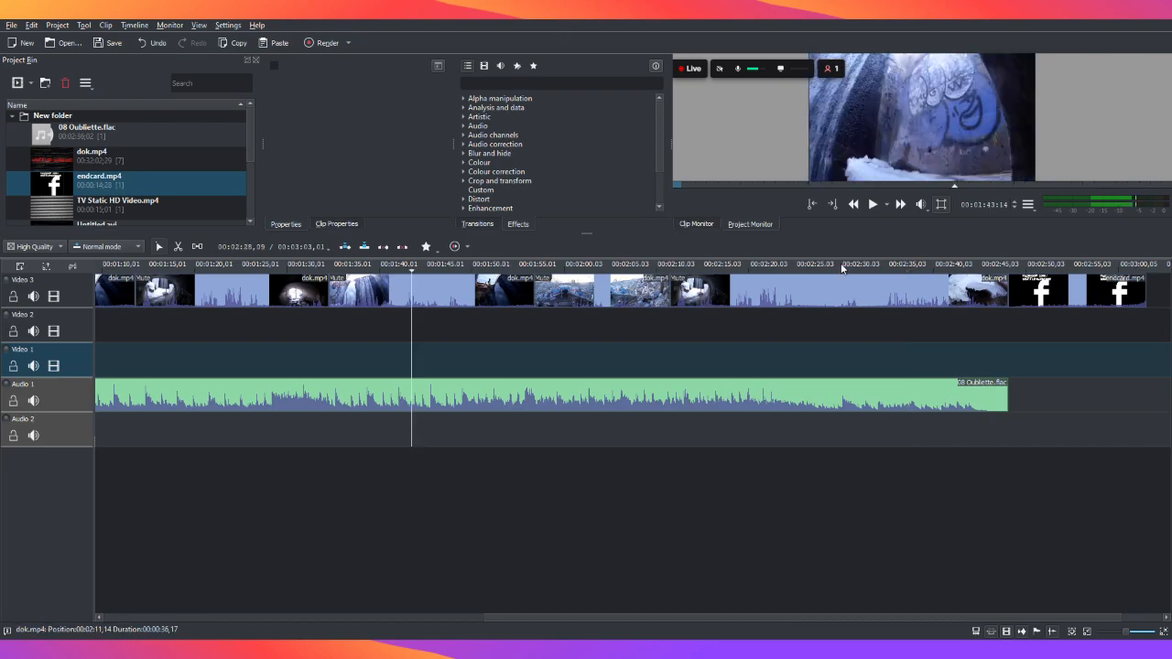
pyautogui.click(870, 209)
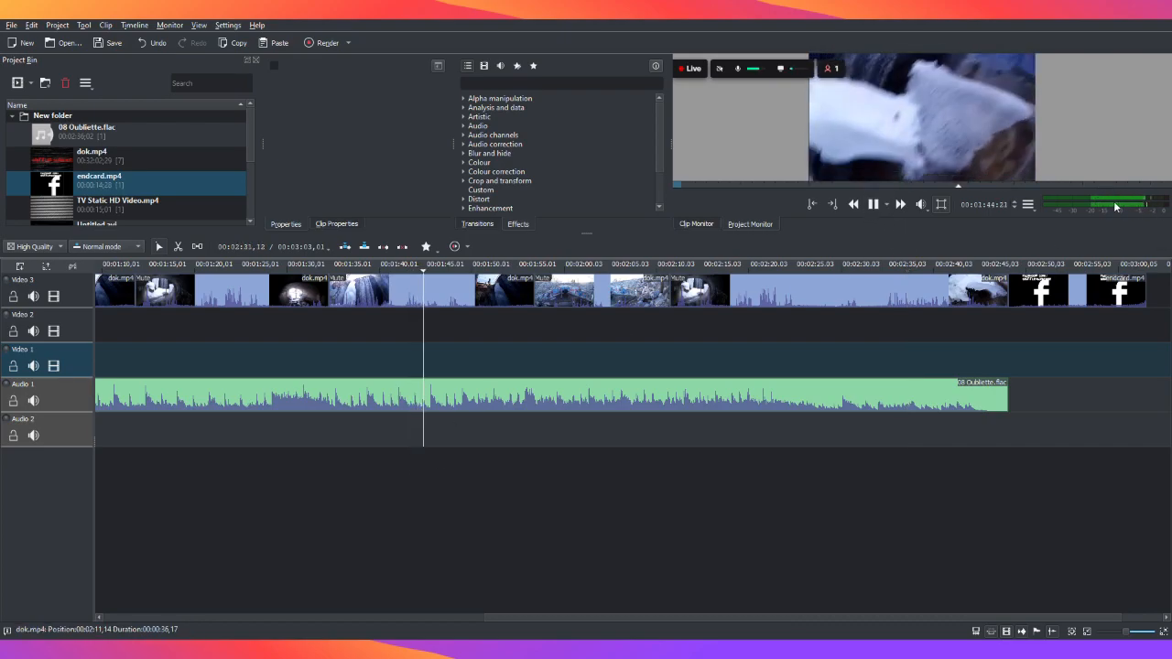
pyautogui.press('space')
# Add the Volume (keyframable) effect to 08 Oubliette.flac on Audio 1 and slightly lower its volume line at the start
pyautogui.click(383, 407)
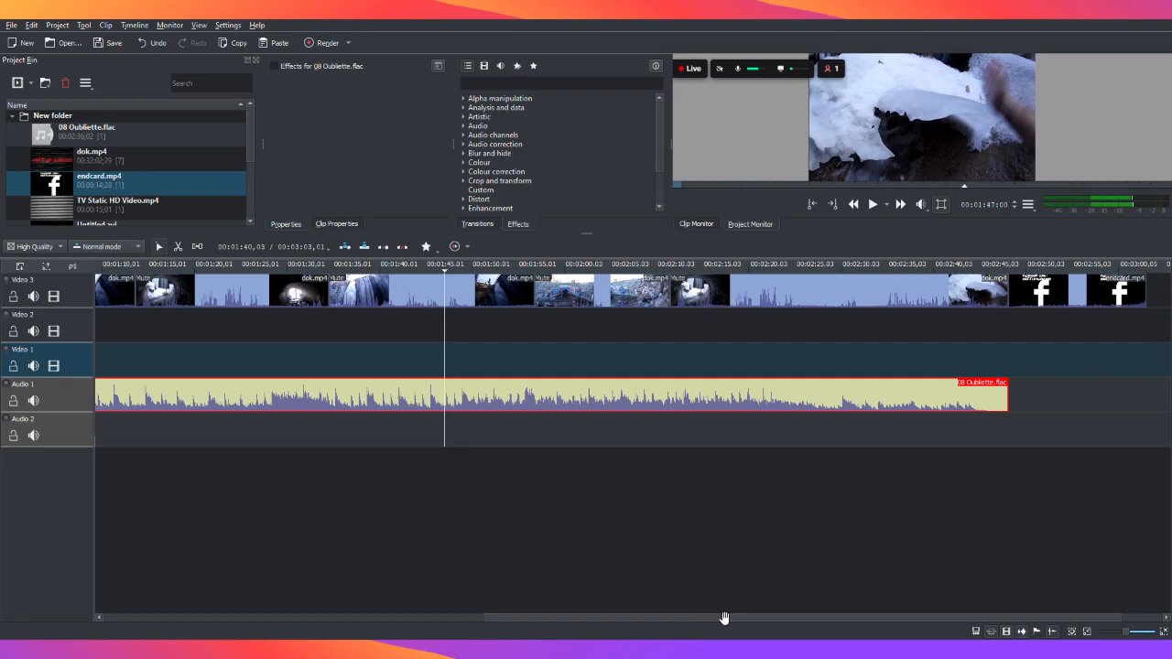
pyautogui.moveTo(724, 618); pyautogui.dragTo(85, 571)
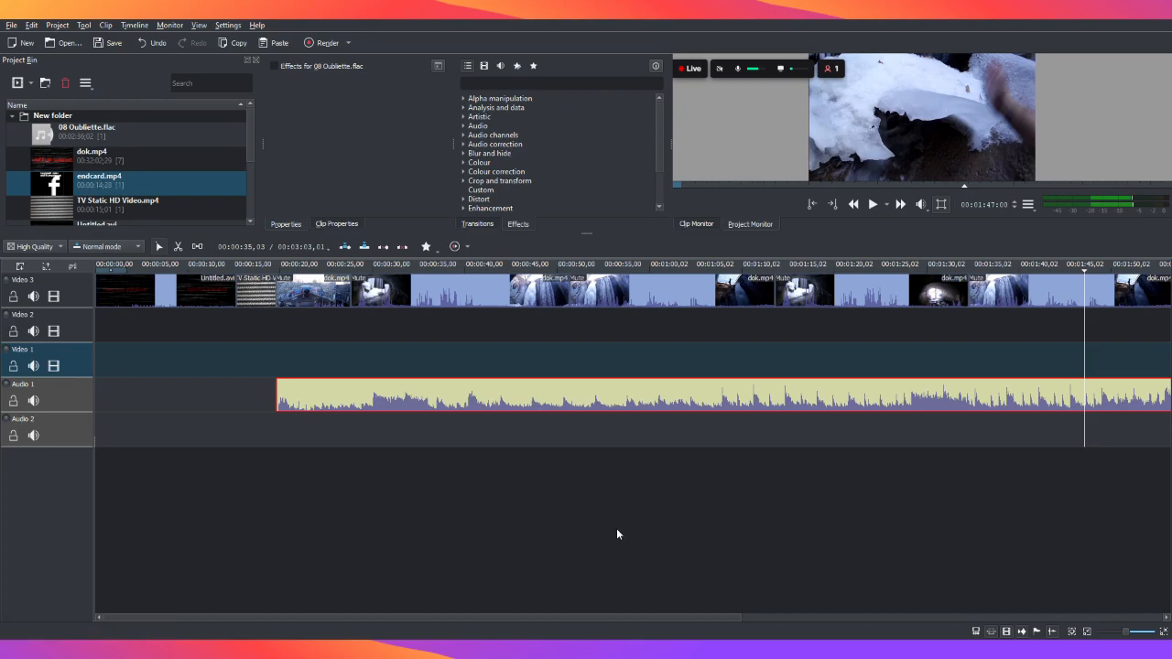
pyautogui.click(701, 579)
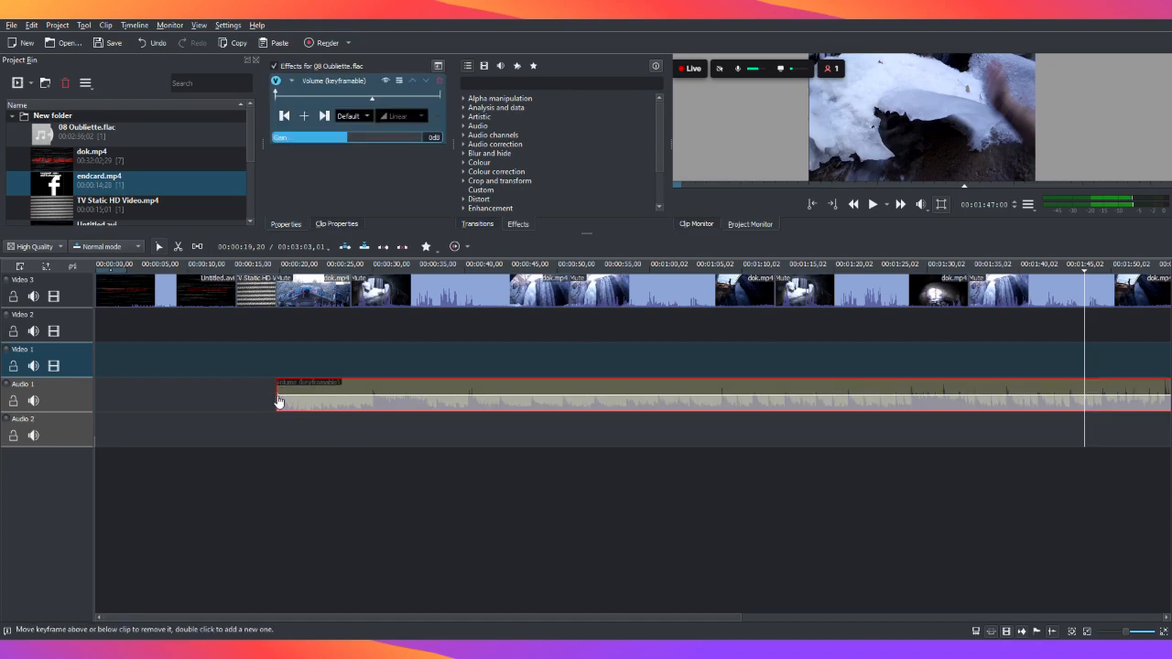
pyautogui.moveTo(278, 402); pyautogui.dragTo(278, 401)
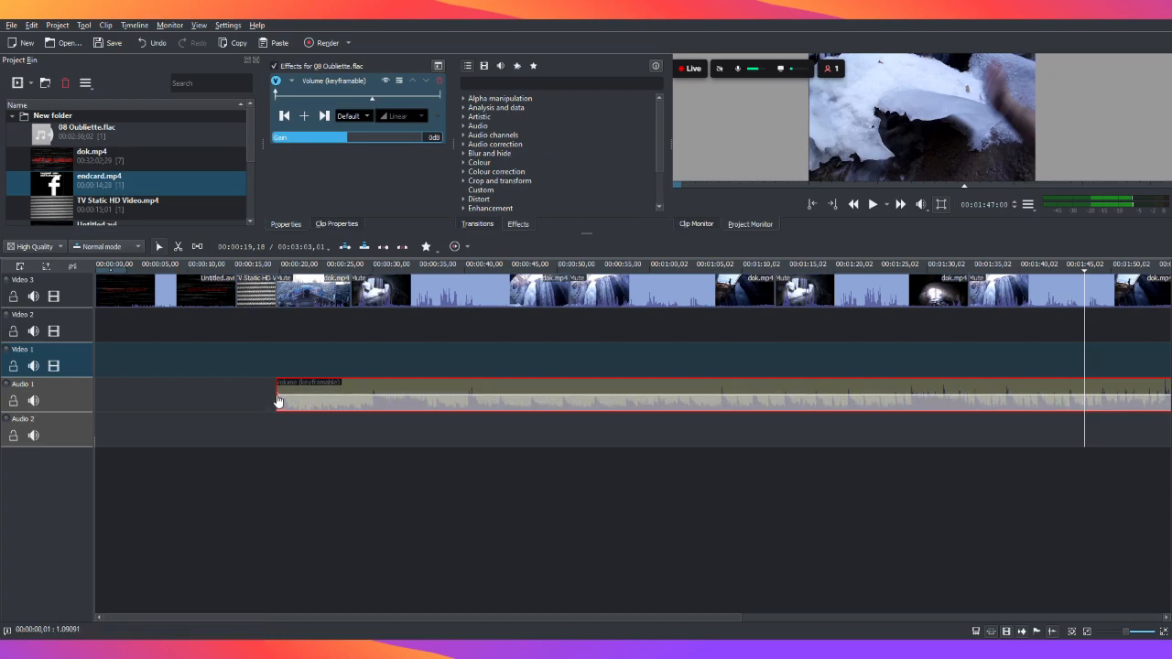
# Add a second volume keyframe to 08 Oubliette.flac at 00:00:30:00
pyautogui.click(318, 419)
pyautogui.click(369, 422)
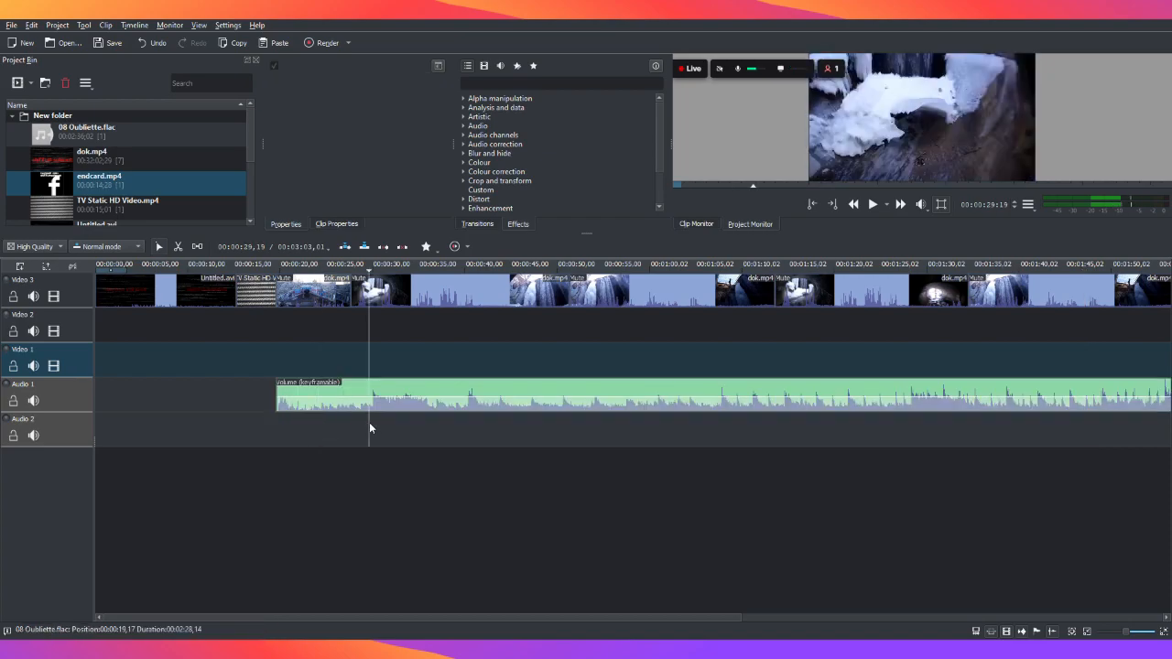
pyautogui.click(373, 424)
pyautogui.click(340, 400)
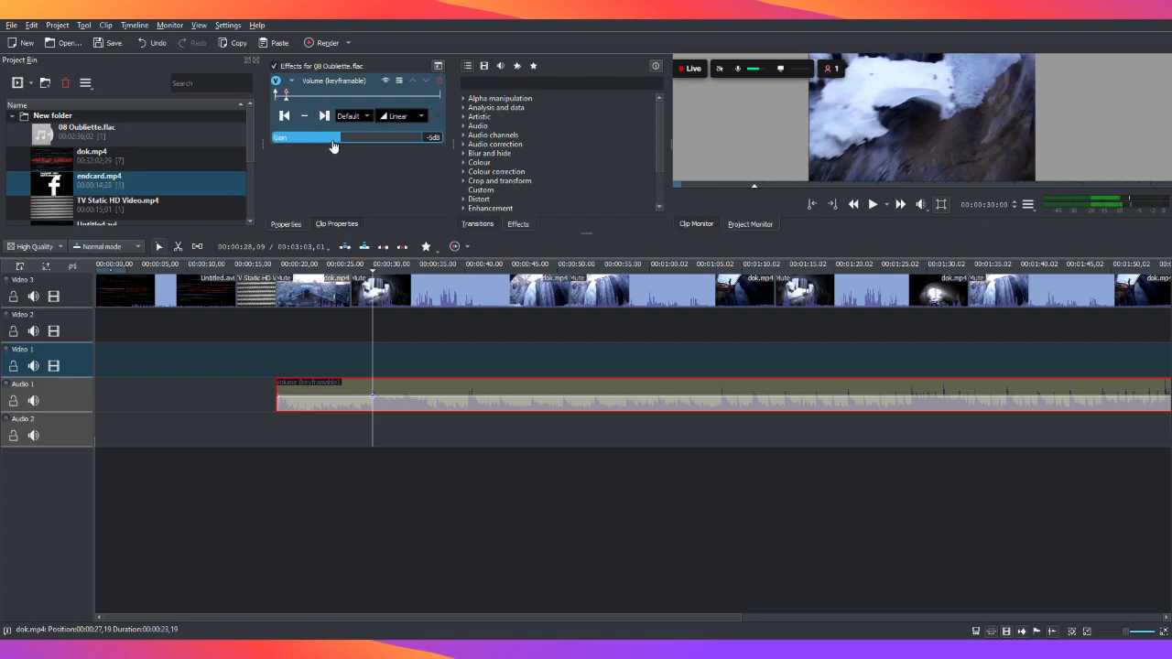
# Set the gain of the first volume keyframe of 08 Oubliette.flac to -57 dB
pyautogui.click(275, 417)
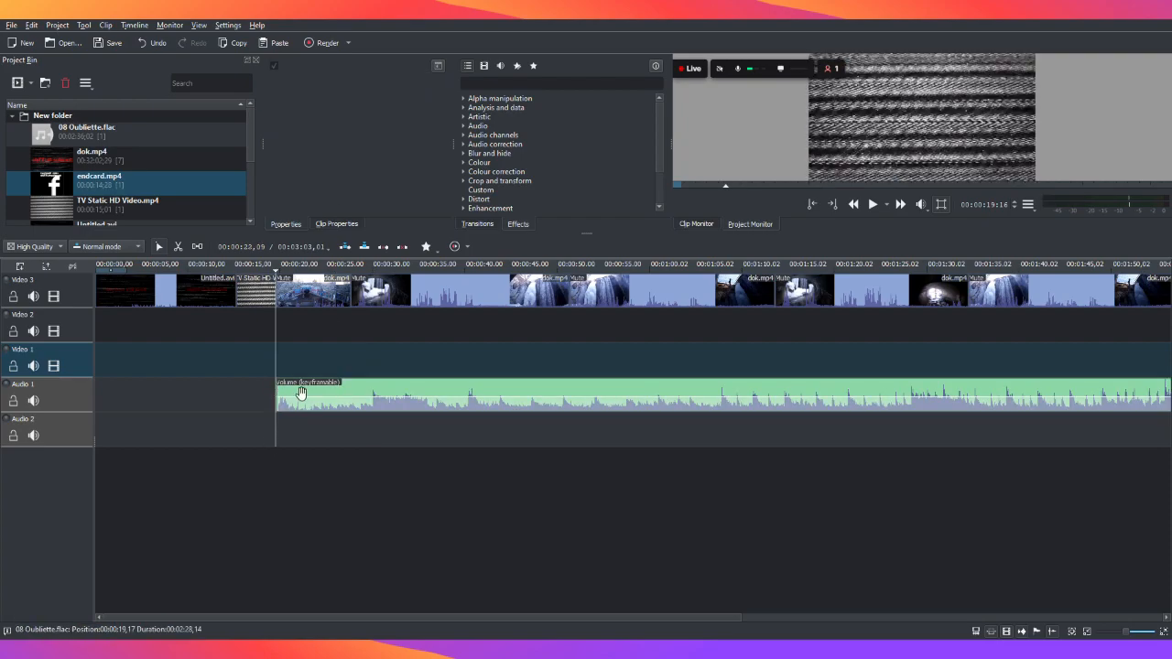
pyautogui.click(281, 400)
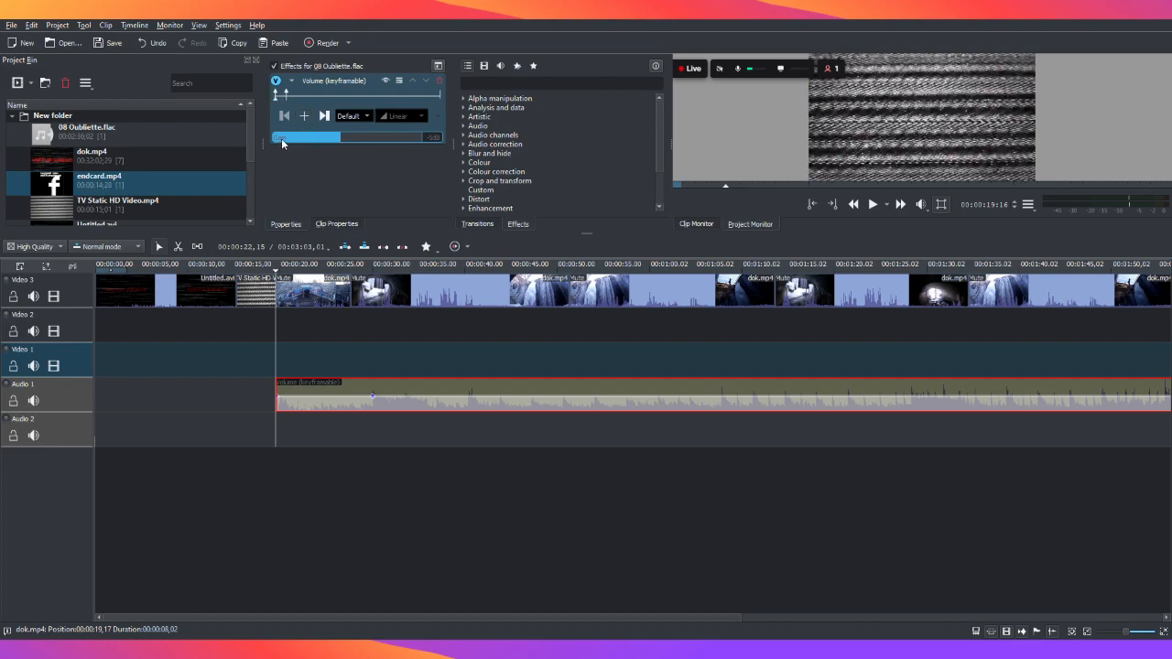
pyautogui.click(283, 418)
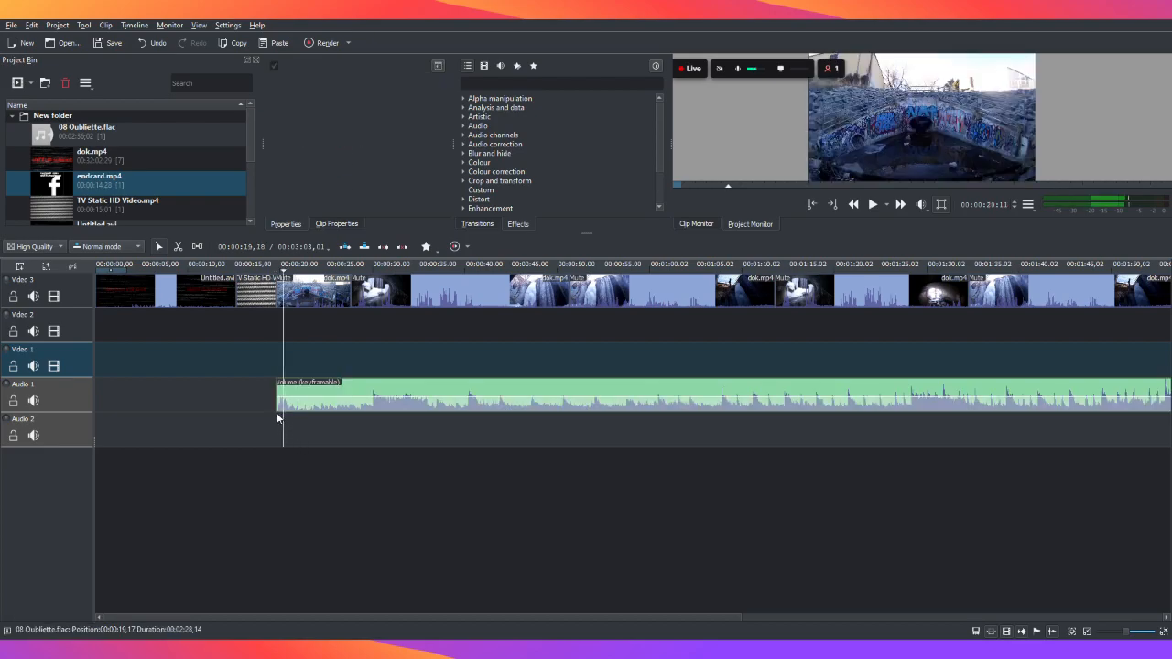
pyautogui.click(278, 405)
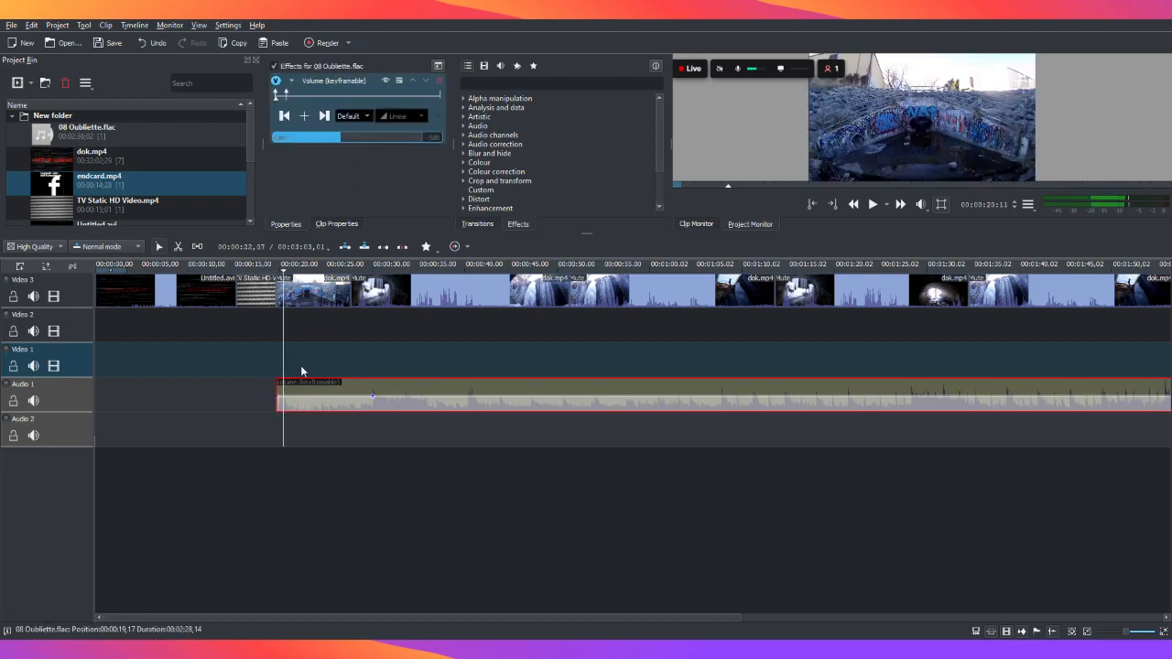
pyautogui.click(281, 115)
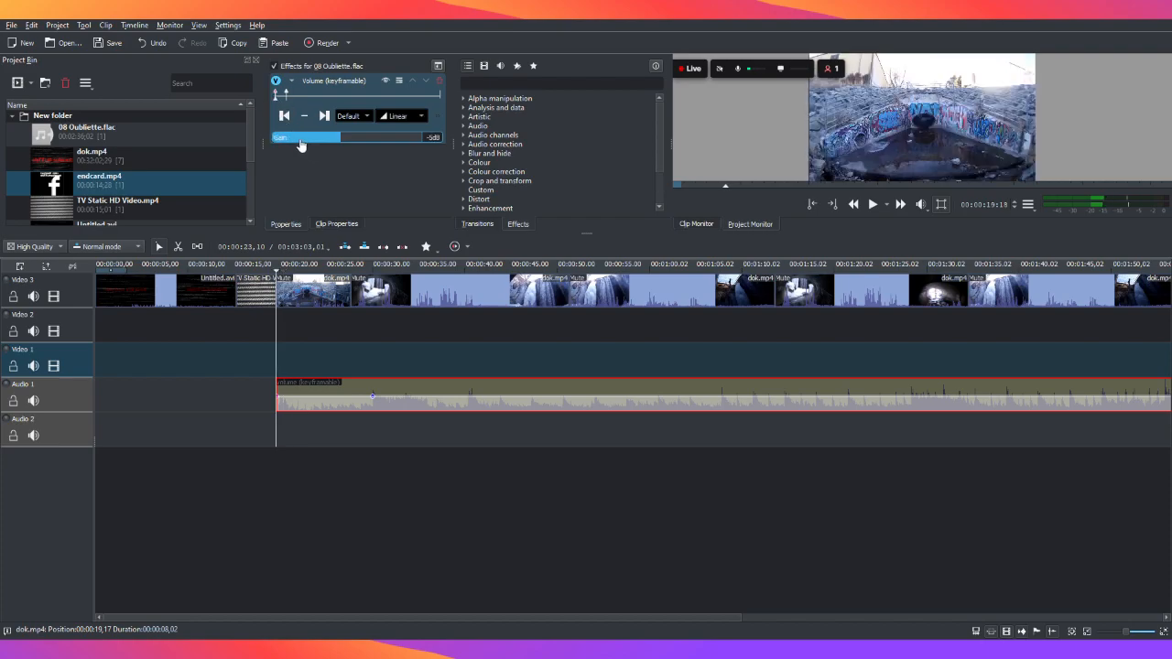
pyautogui.click(296, 139)
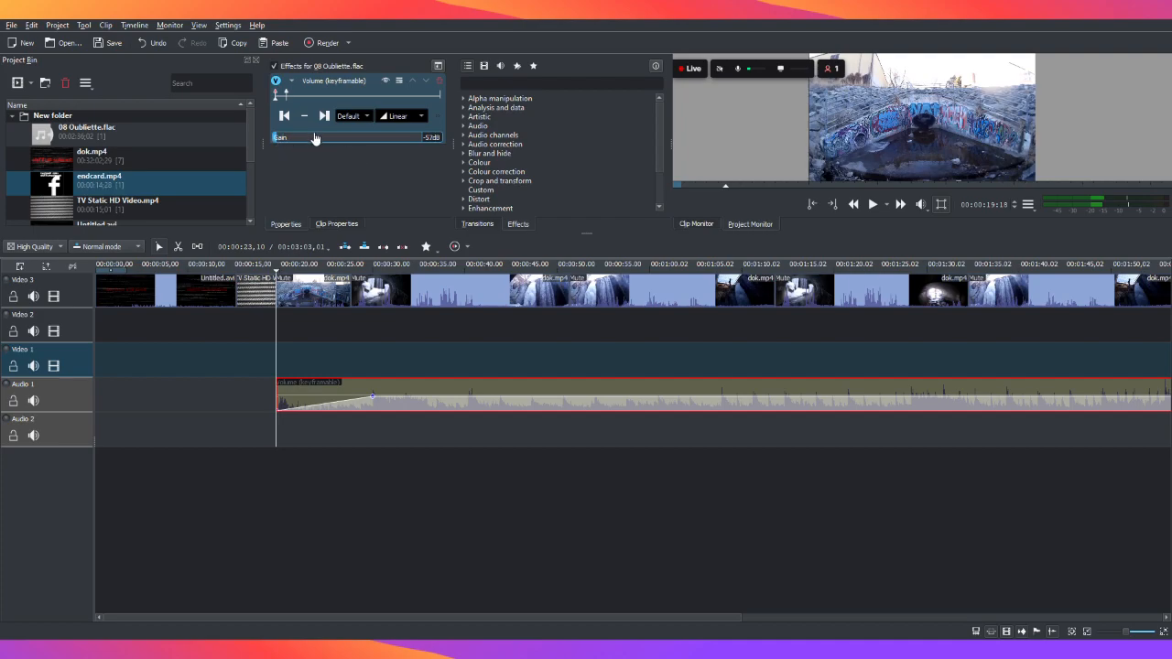
# Set the gain of the volume keyframe at 00:00:30:00 to 0 dB
pyautogui.click(322, 120)
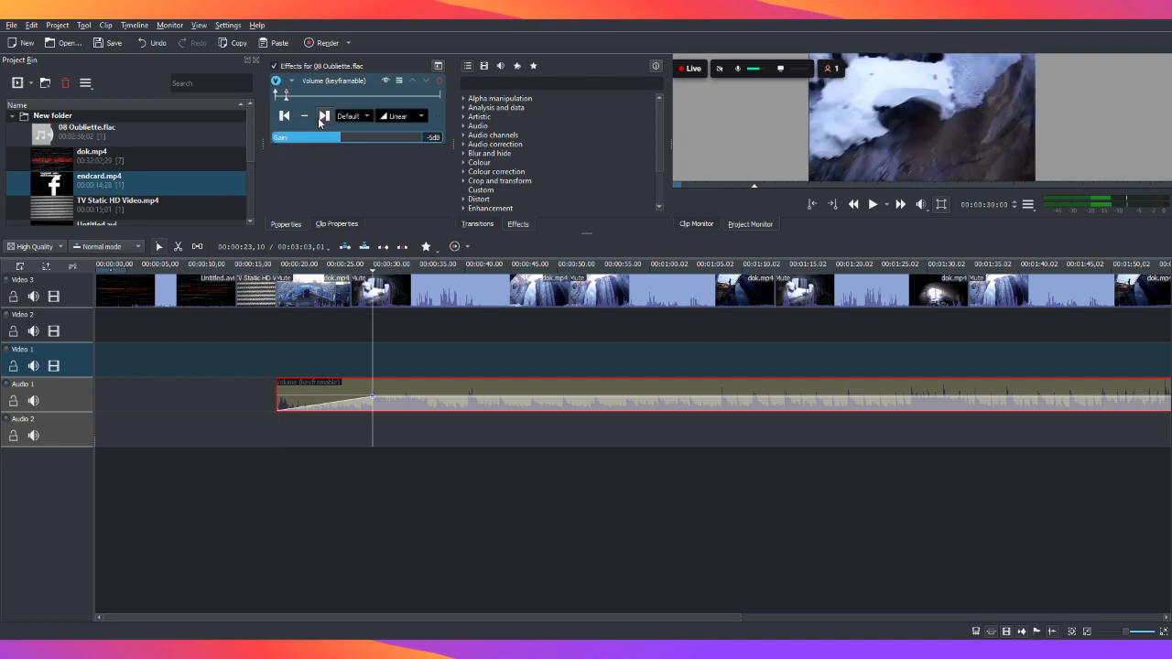
pyautogui.click(345, 140)
pyautogui.moveTo(346, 144); pyautogui.dragTo(350, 146)
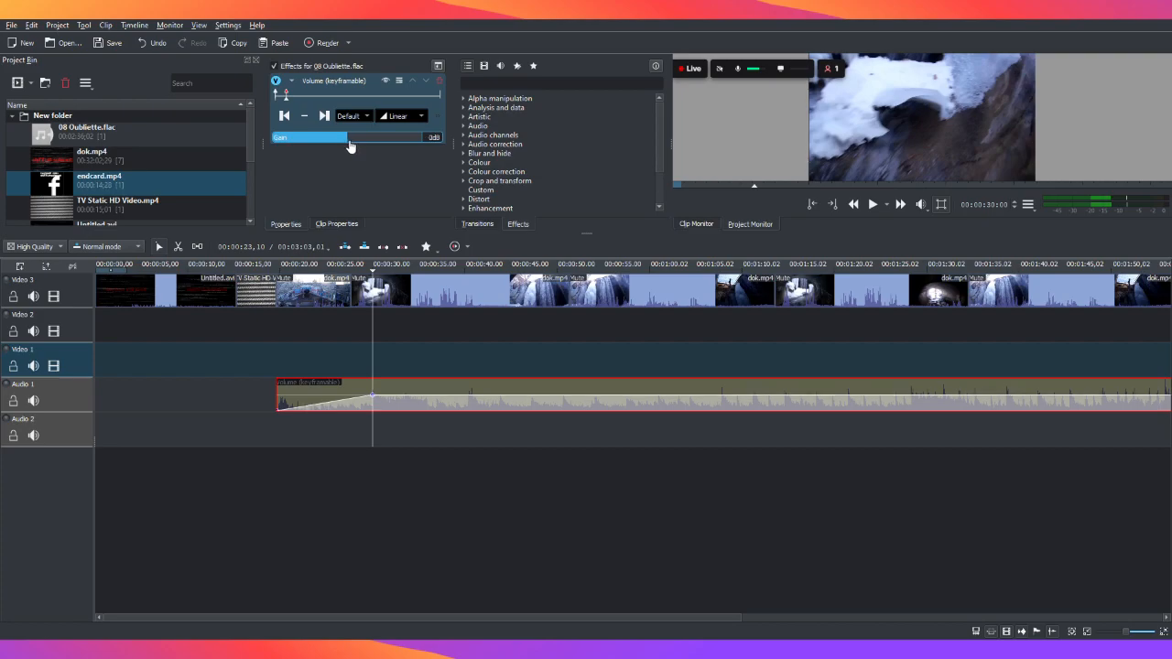
# Play the sequence from 00:00:21:09 to check the fade-in of the music
pyautogui.click(293, 435)
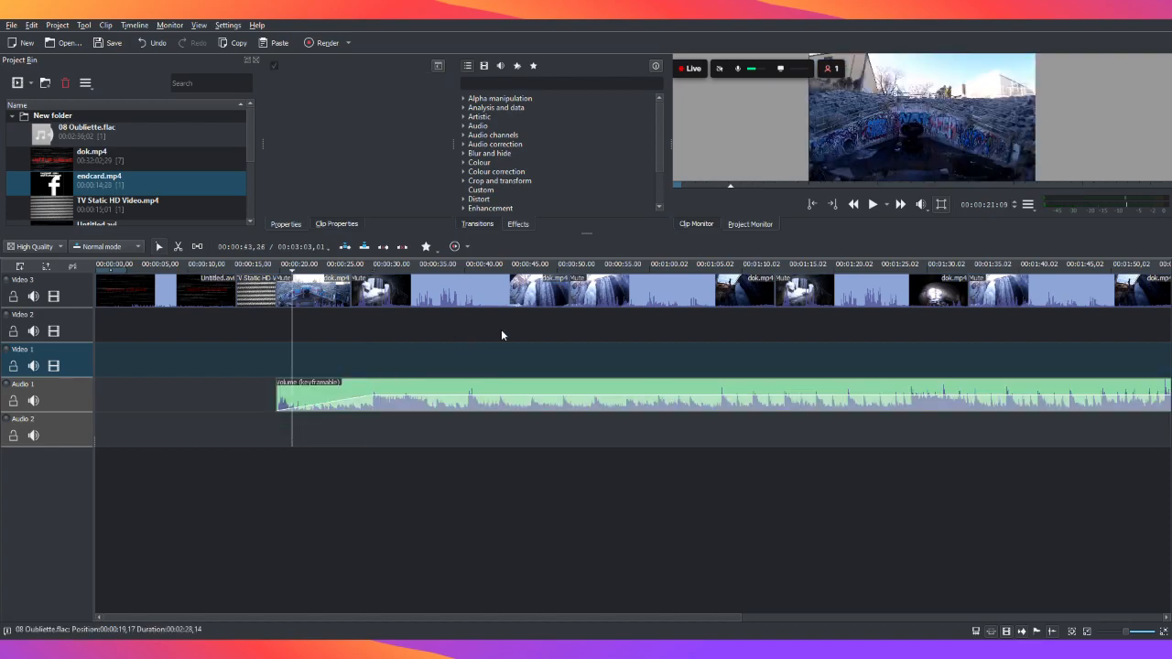
pyautogui.click(872, 205)
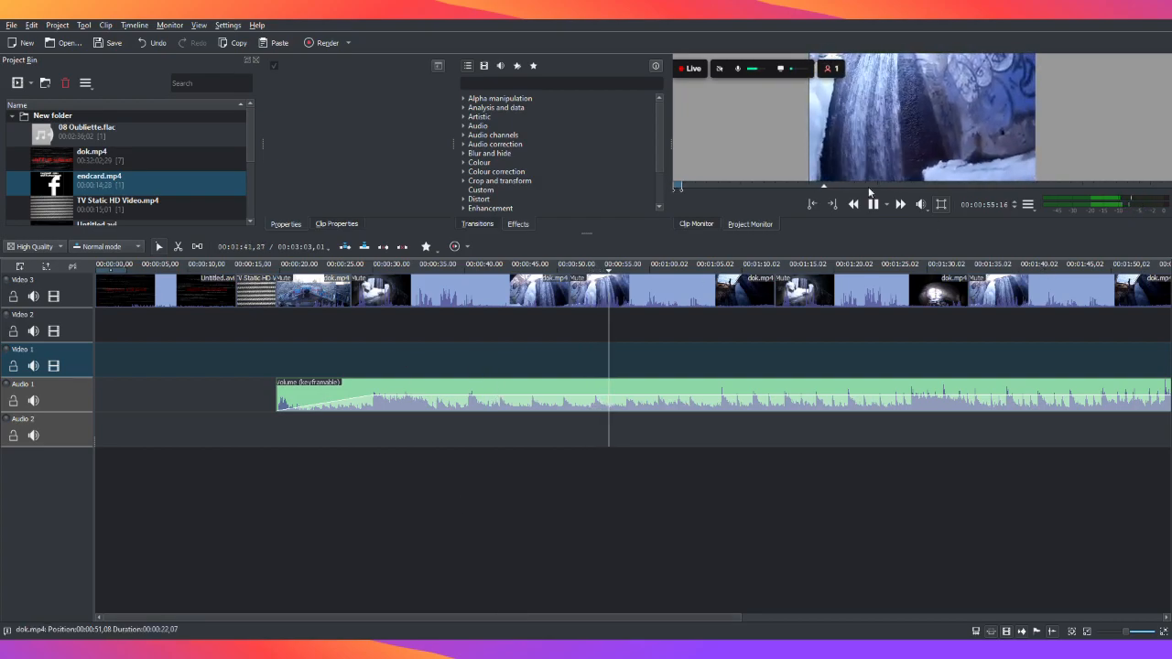
# Replay the sequence from 00:00:20:21 to about 00:00:40:07 to check the music's fade-in again
pyautogui.press('space')
pyautogui.click(287, 426)
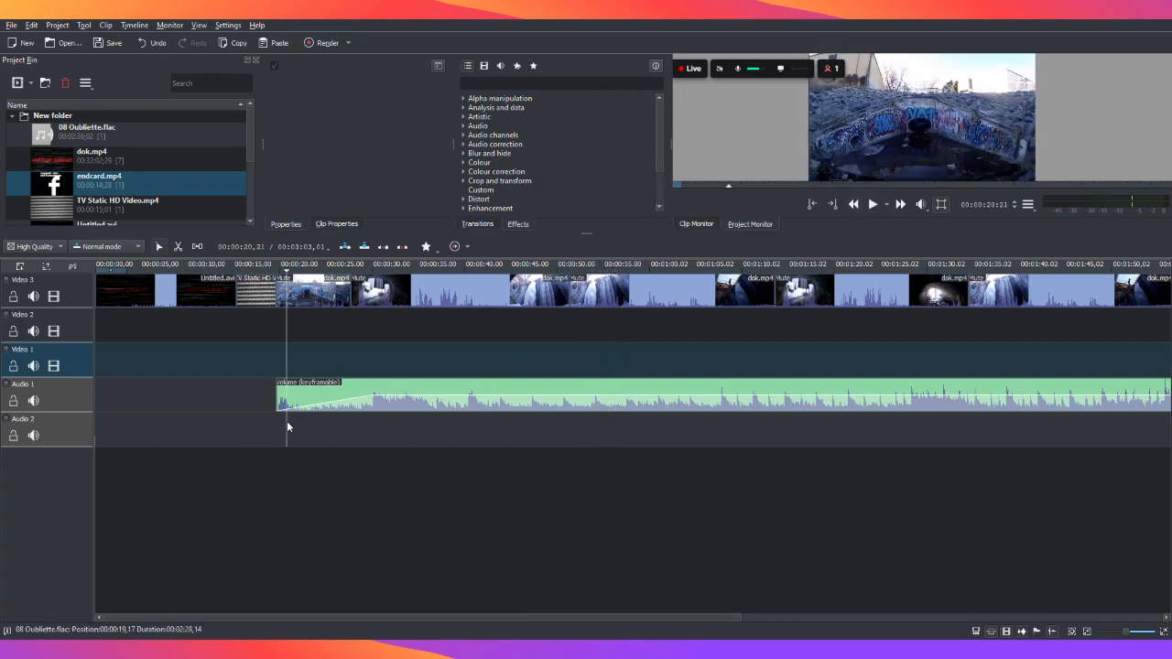
pyautogui.click(873, 205)
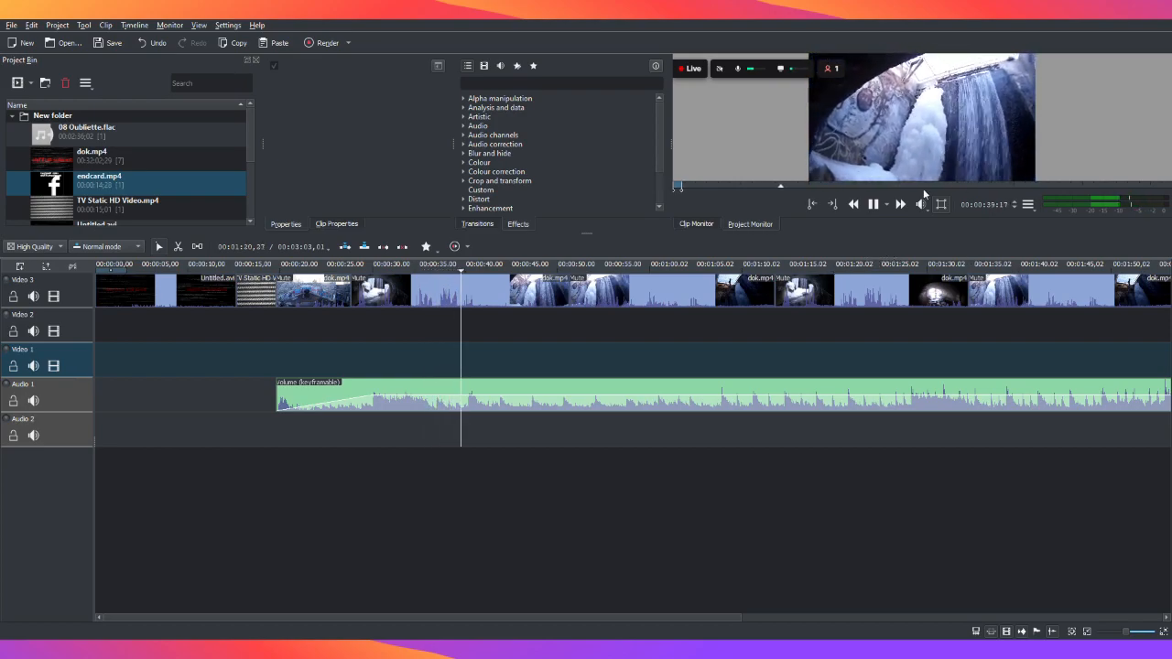
pyautogui.click(873, 204)
# Replace the keyframable volume effect on 08 Oubliette.flac with a Gain effect set to 202%
pyautogui.click(403, 404)
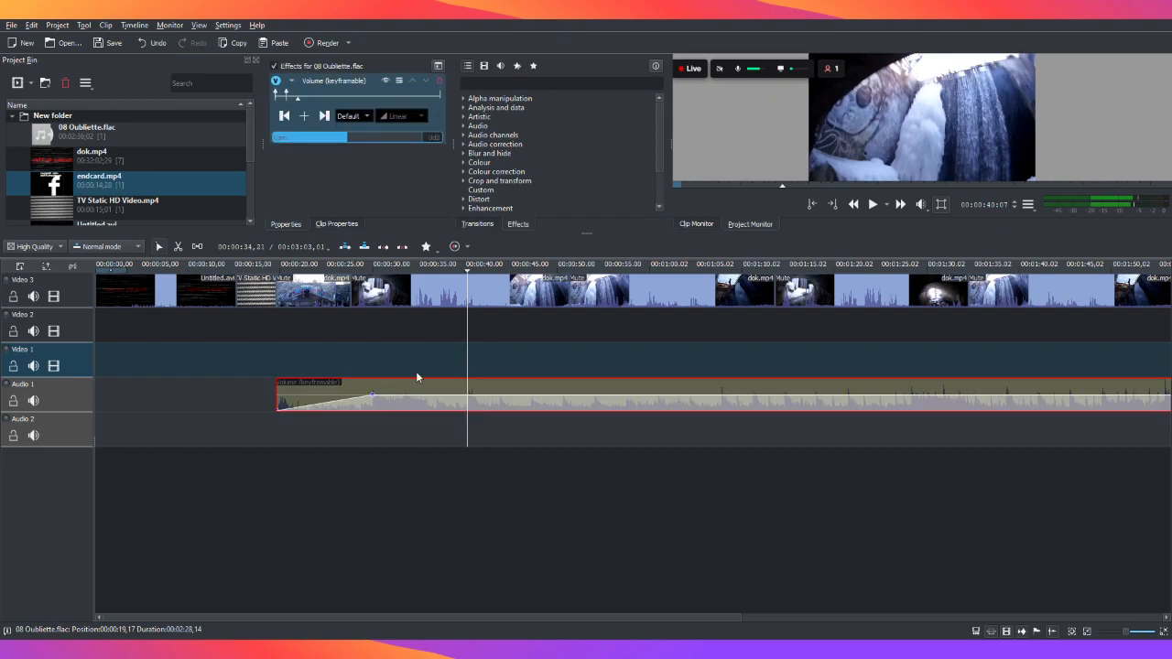
pyautogui.click(439, 80)
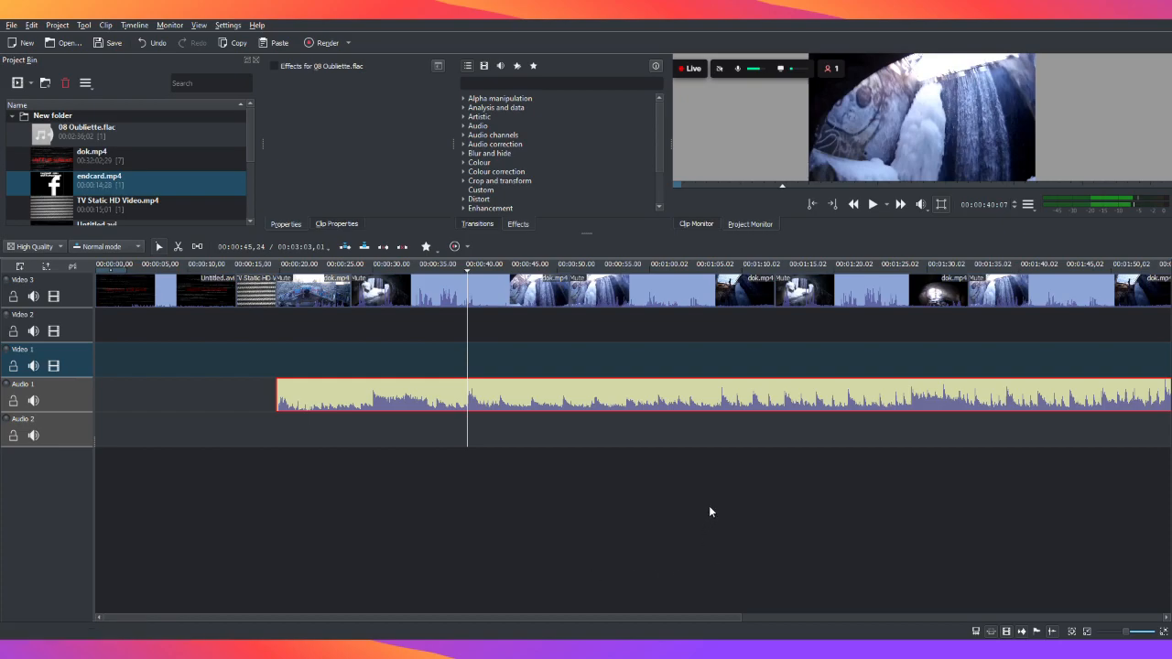
pyautogui.click(778, 527)
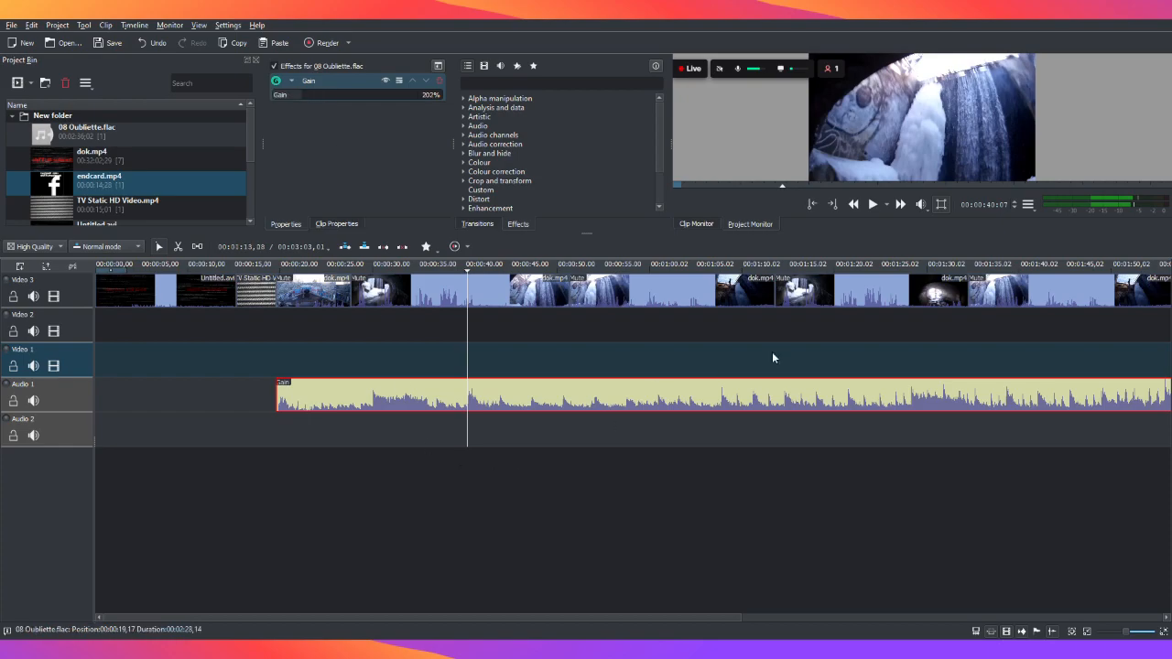
# Try a gain of 97% on 08 Oubliette.flac during playback and compare it with the Gain effect removed
pyautogui.press('space')
pyautogui.moveTo(303, 94); pyautogui.dragTo(287, 127)
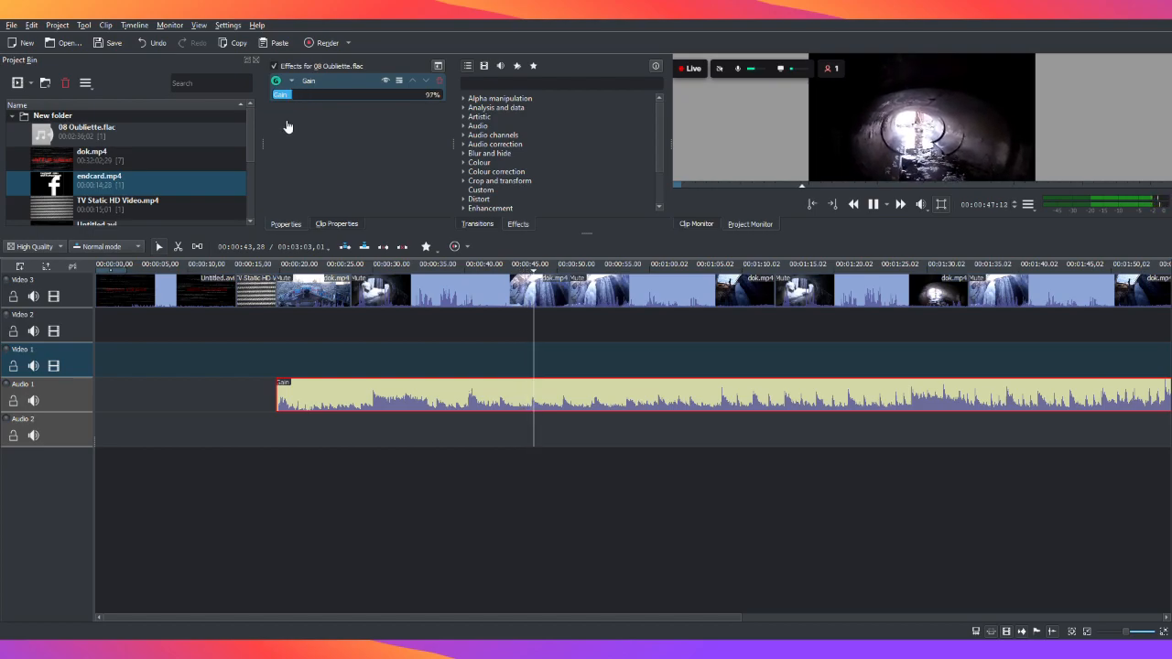
pyautogui.click(439, 80)
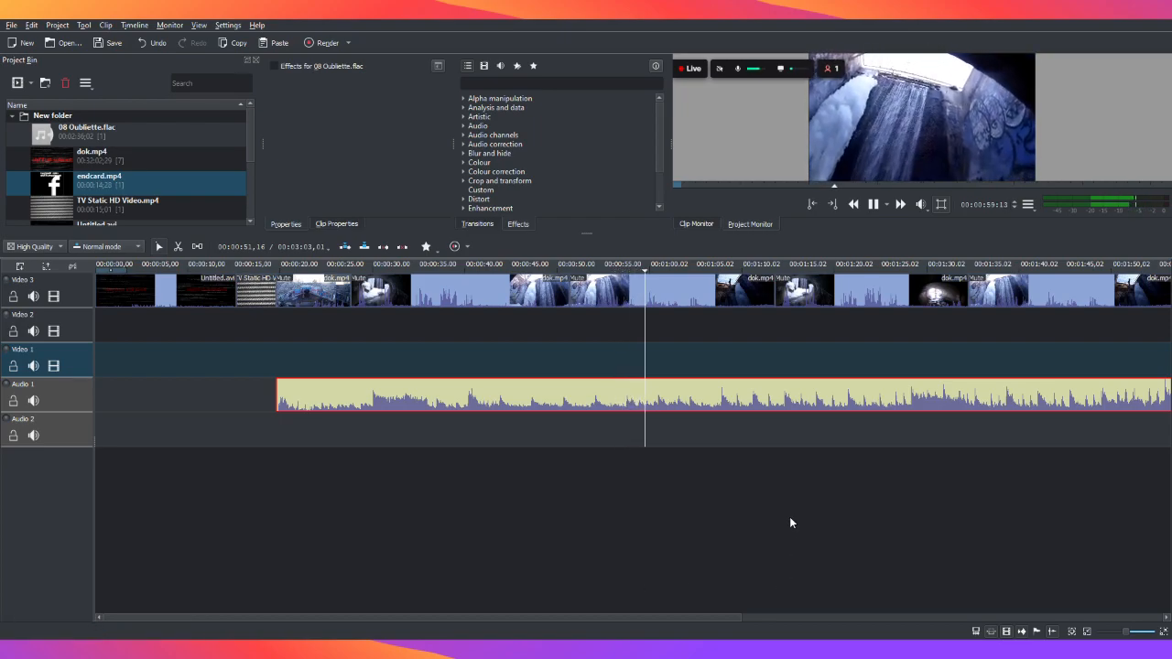
pyautogui.hotkey('ctrl', 'z')
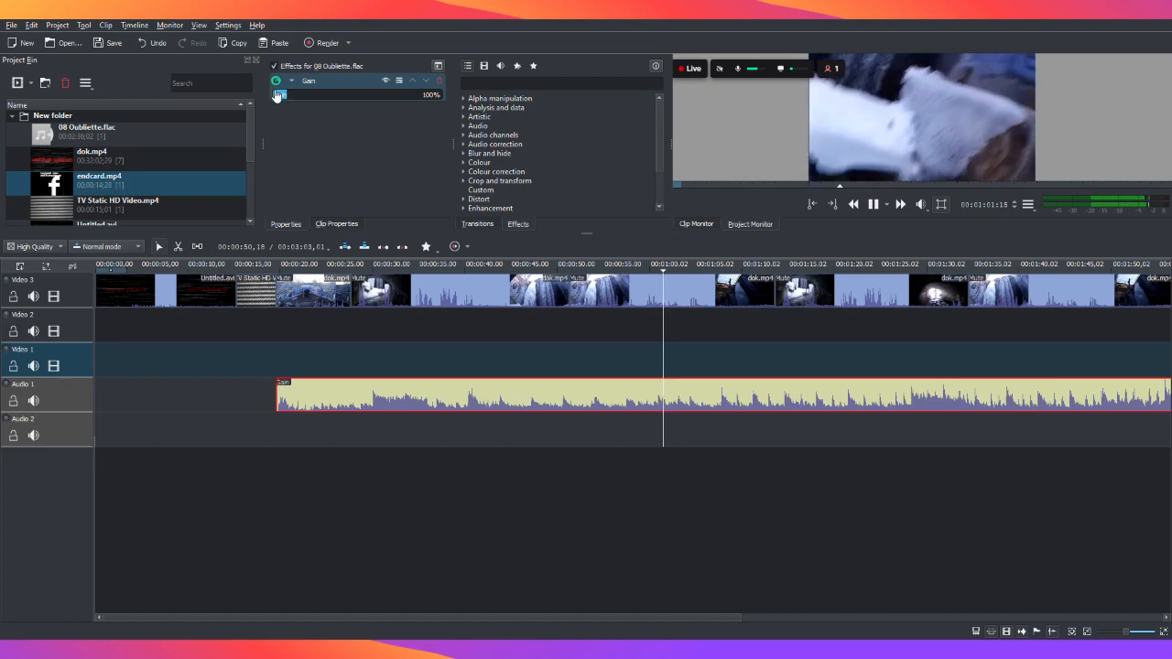
# Set the gain of 08 Oubliette.flac to 168% and stop the playback
pyautogui.click(293, 95)
pyautogui.moveTo(293, 95); pyautogui.dragTo(297, 95)
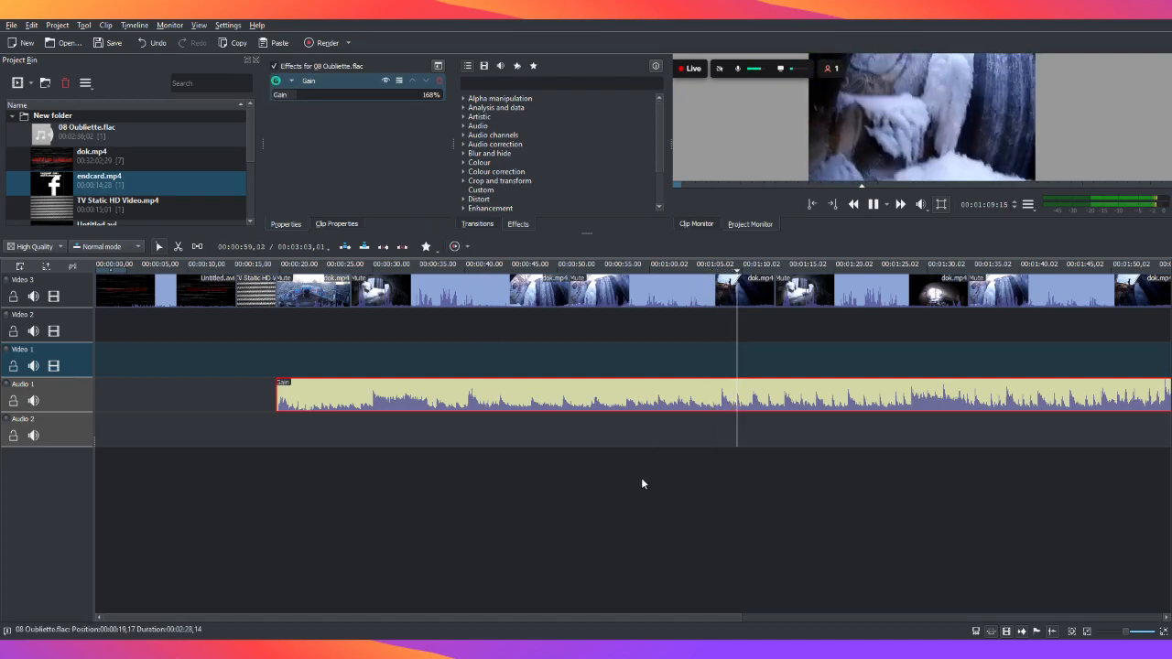
pyautogui.click(875, 204)
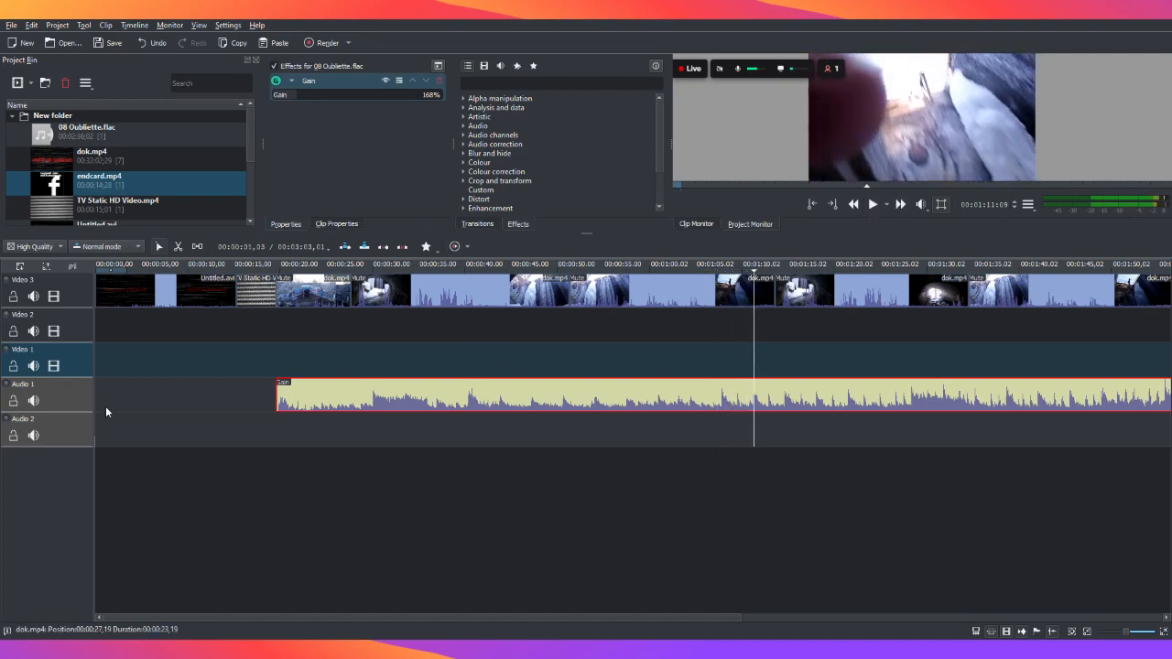
# Add a Grain effect to the first dok.mp4 clip with noise 44%, contrast 121 and brightness 82
pyautogui.click(317, 327)
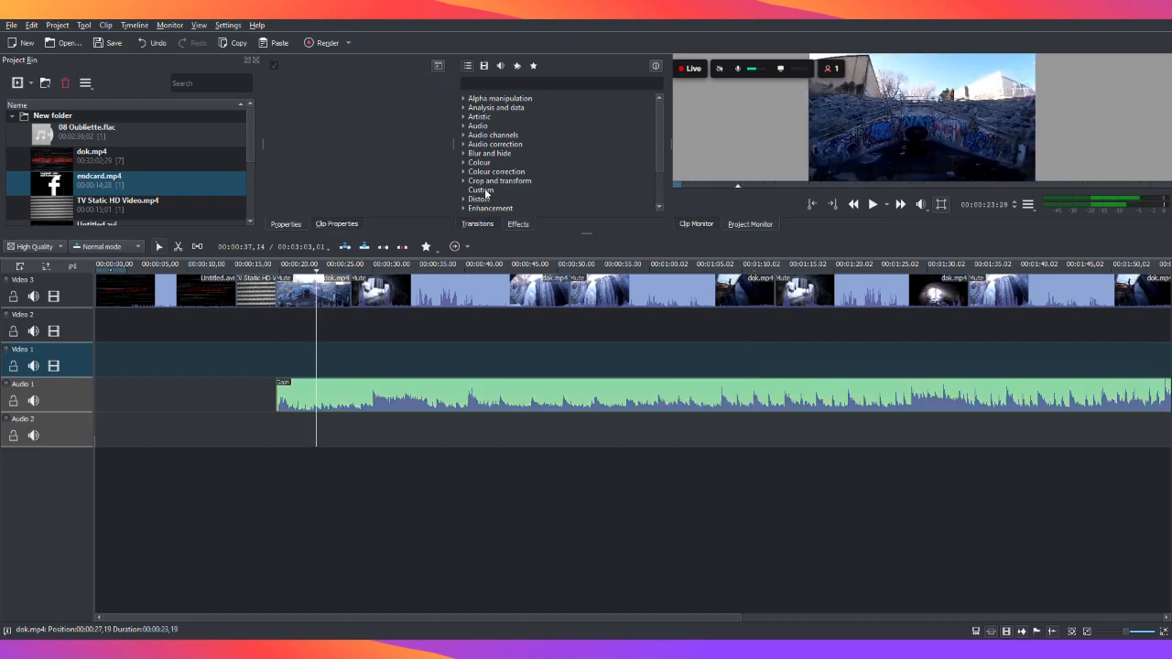
pyautogui.click(322, 290)
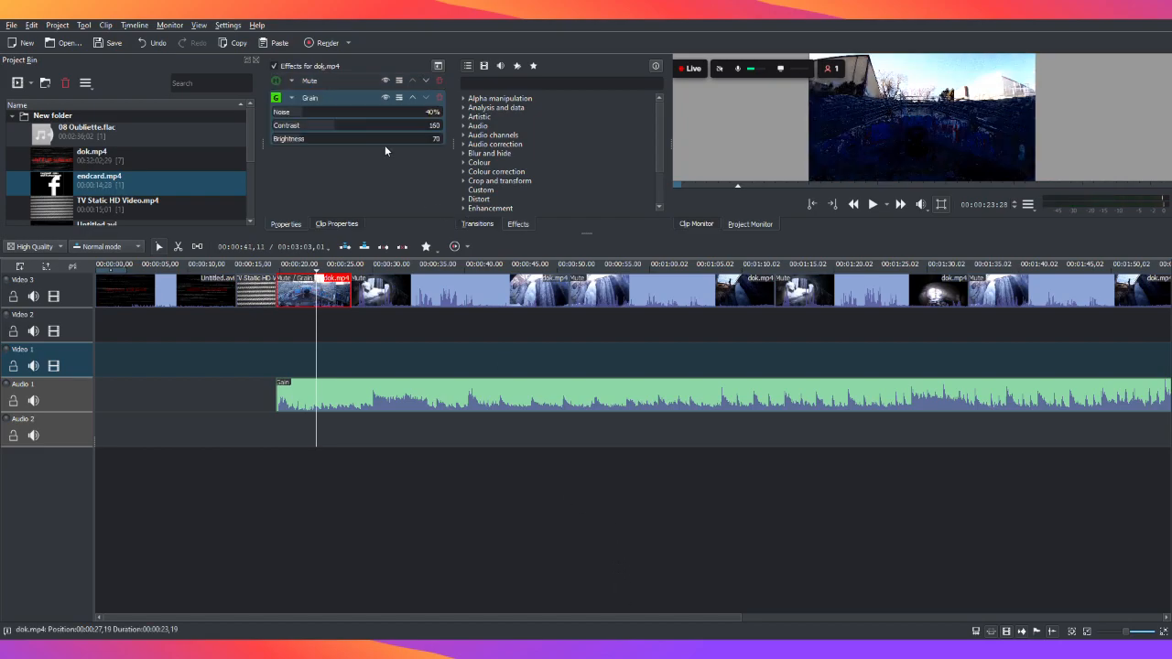
pyautogui.moveTo(308, 115); pyautogui.dragTo(305, 148)
# Play the sequence from 00:00:19:22 to check the grain on the first dok.mp4 clip
pyautogui.click(286, 328)
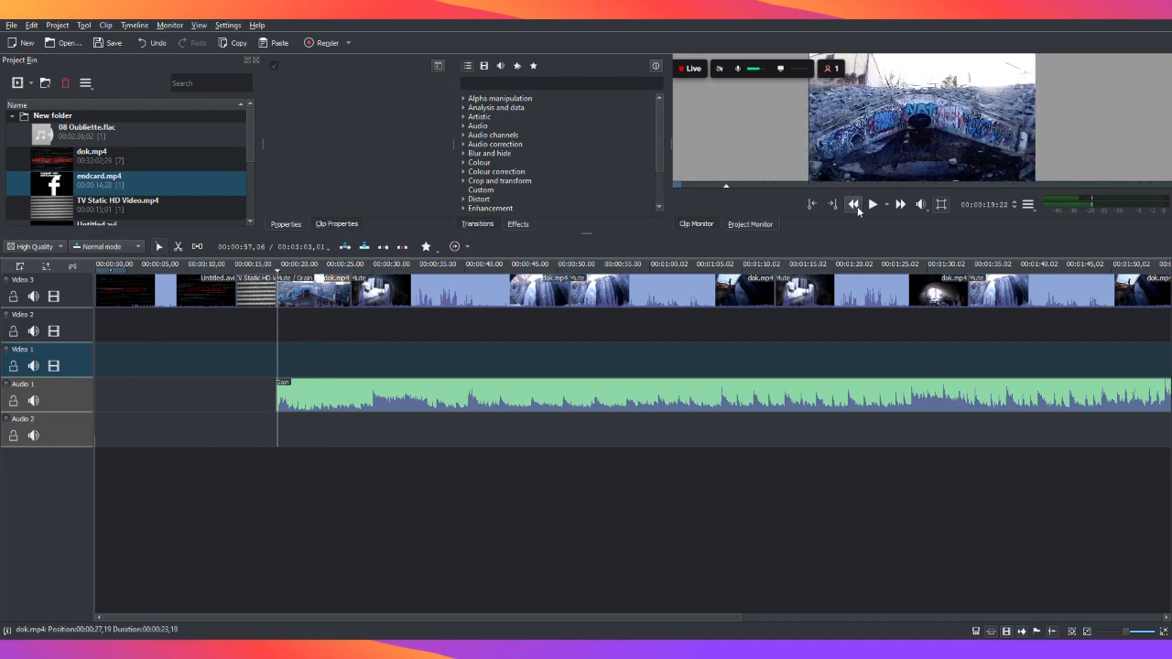
pyautogui.click(875, 204)
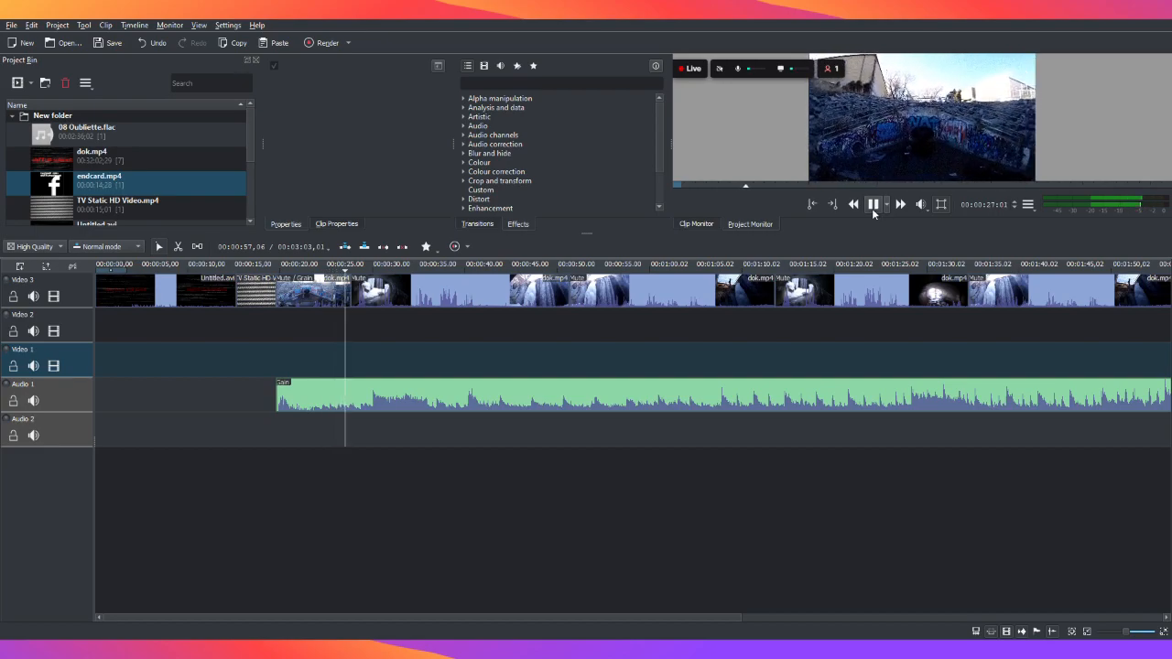
pyautogui.click(874, 205)
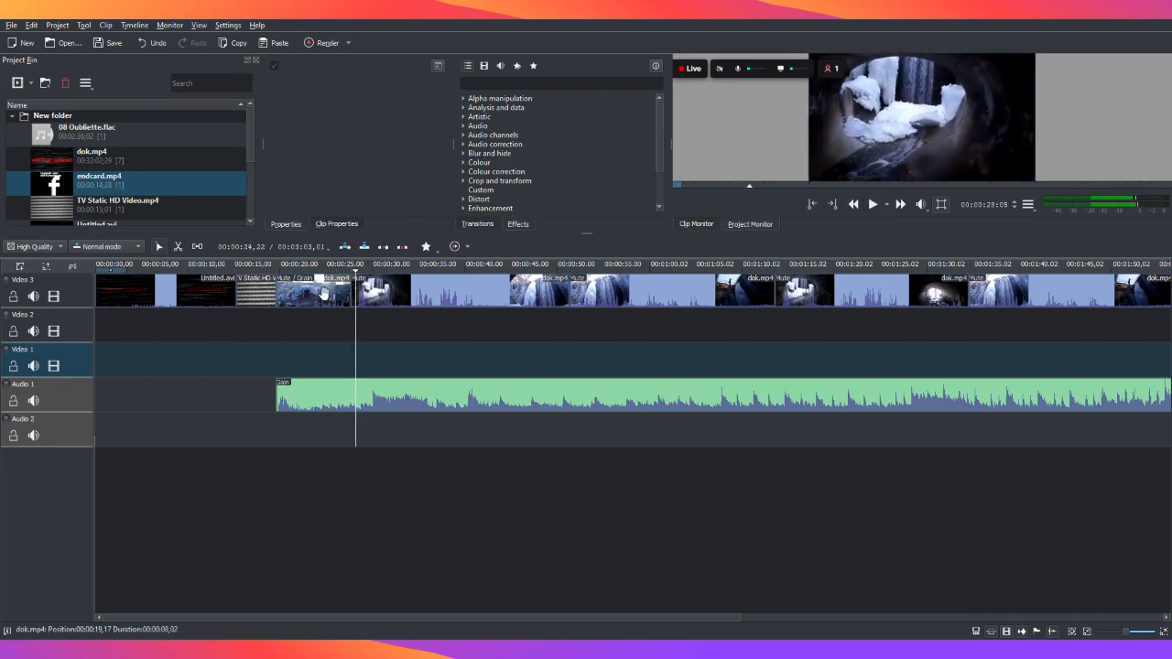
# Add a default Grain effect to the second dok.mp4 clip and compare its settings with the first clip's
pyautogui.click(326, 293)
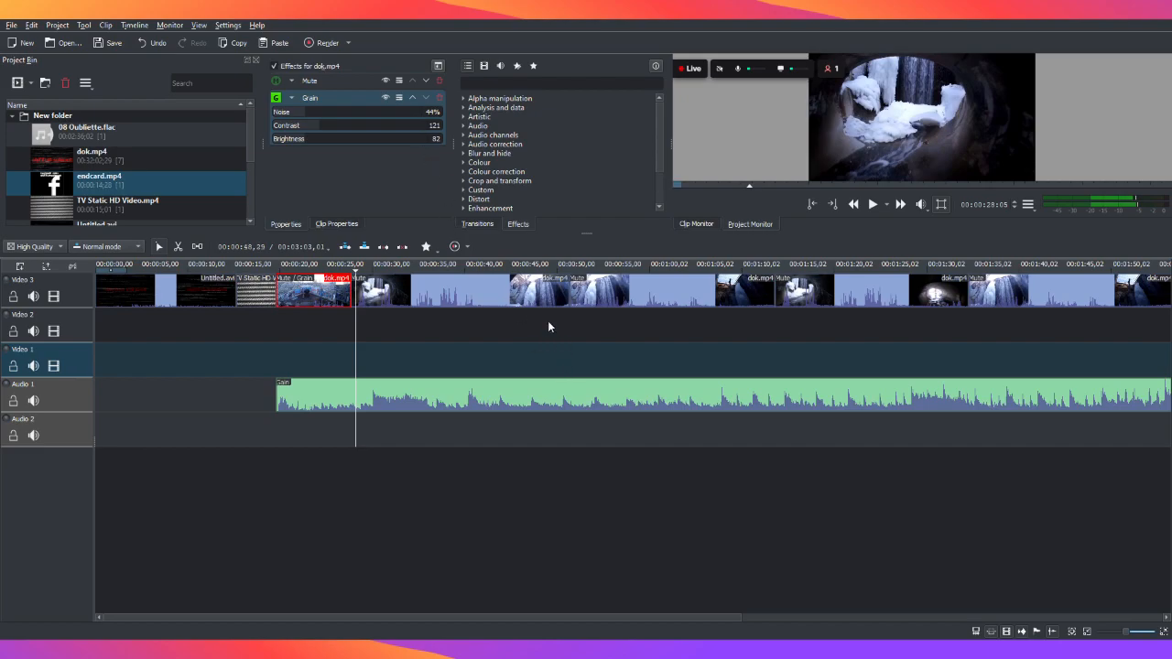
pyautogui.click(403, 295)
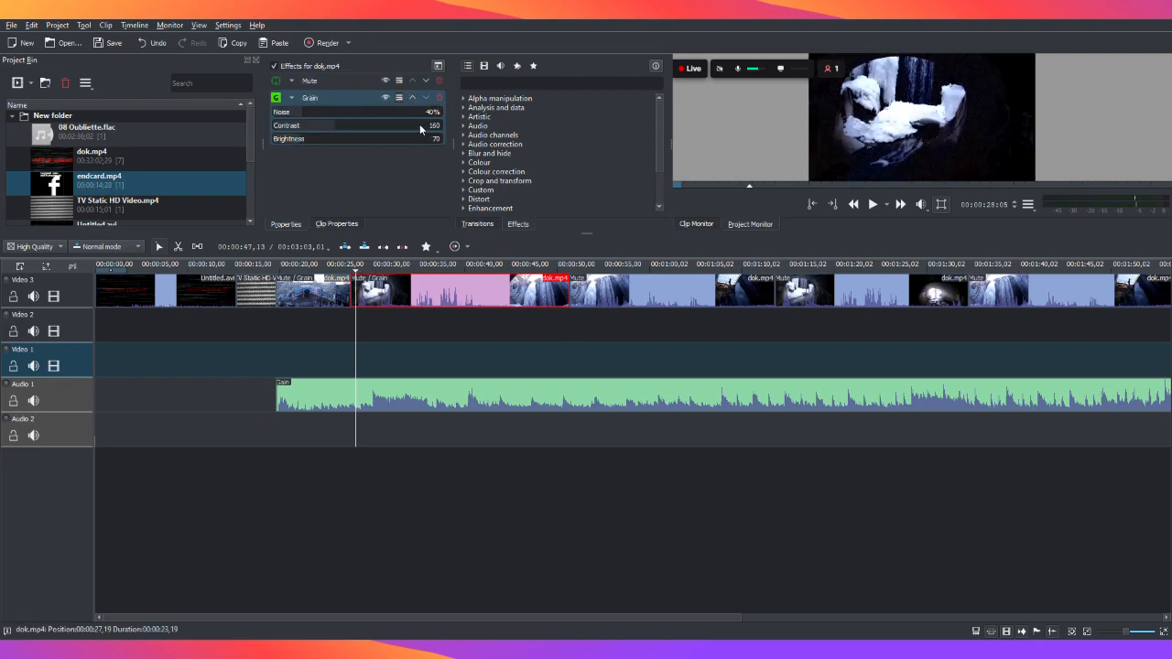
pyautogui.click(314, 296)
pyautogui.click(390, 295)
# Collapse and expand the second dok.mp4 clip's Grain settings, and switch the effect off and on to compare the picture
pyautogui.click(291, 98)
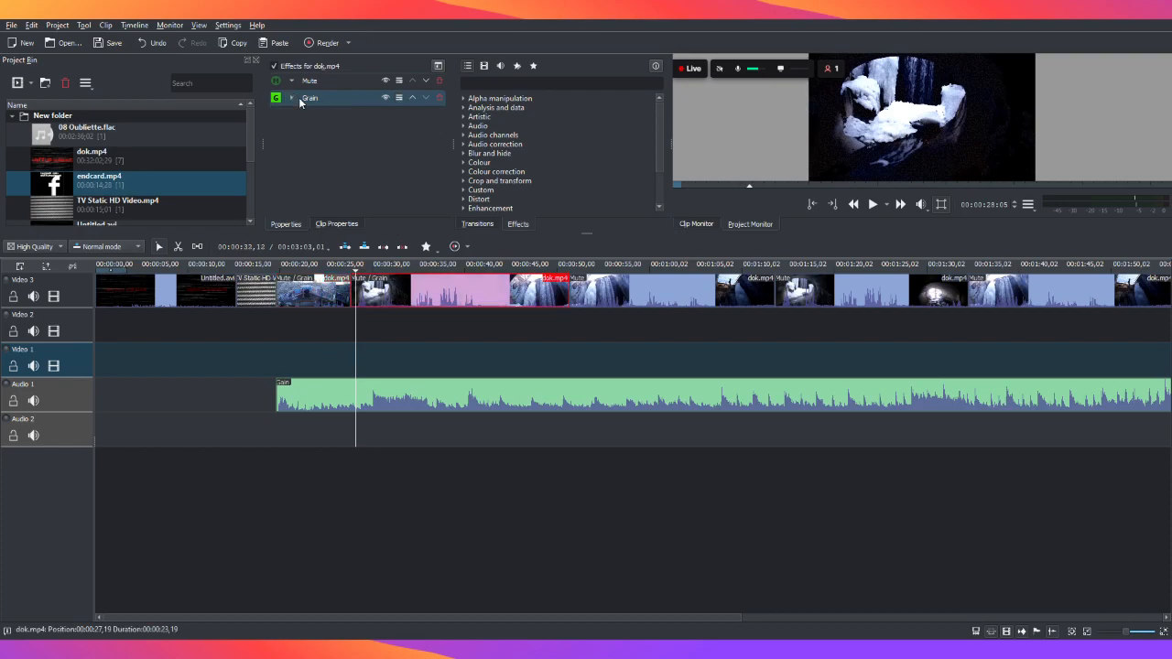
pyautogui.click(291, 98)
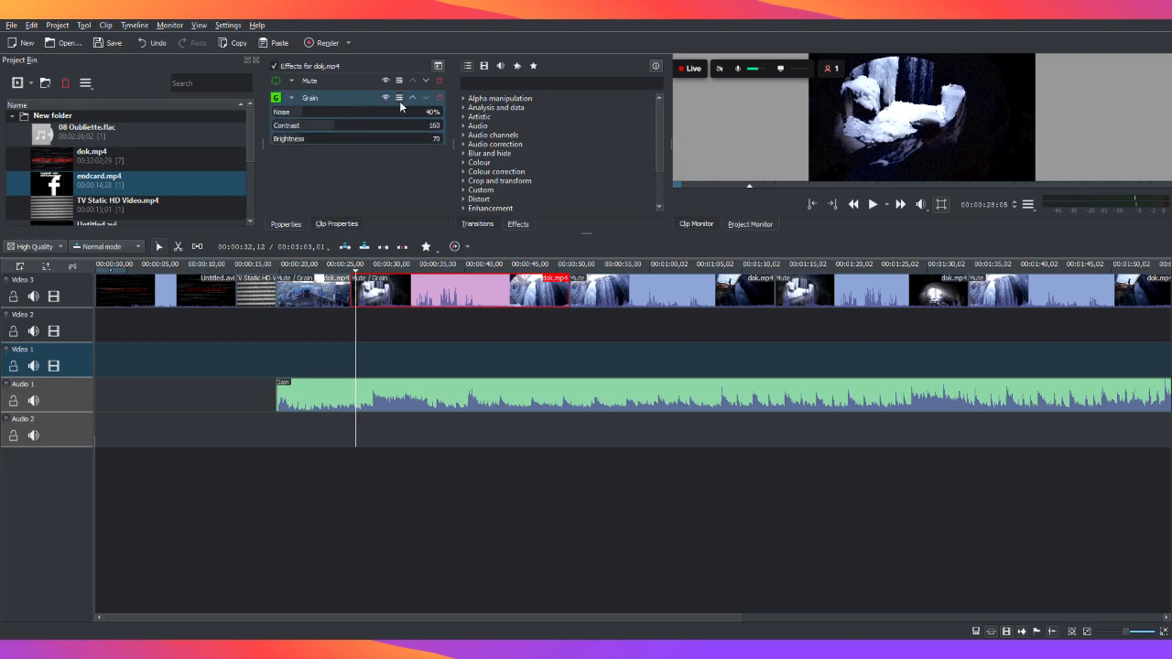
pyautogui.click(385, 98)
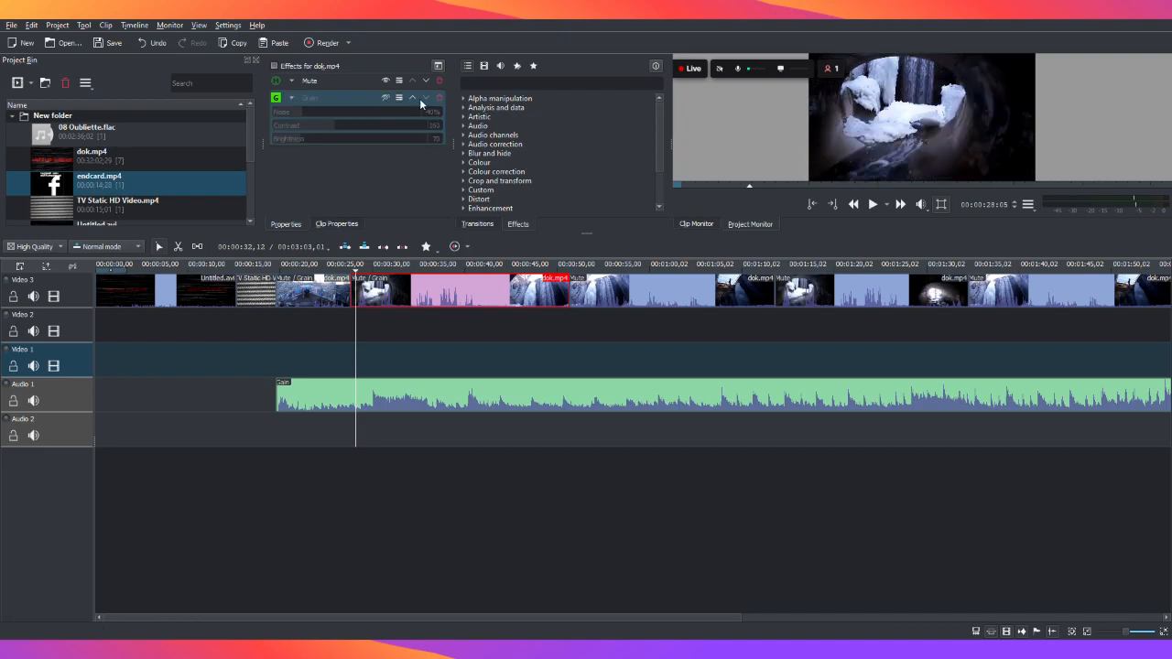
pyautogui.click(385, 98)
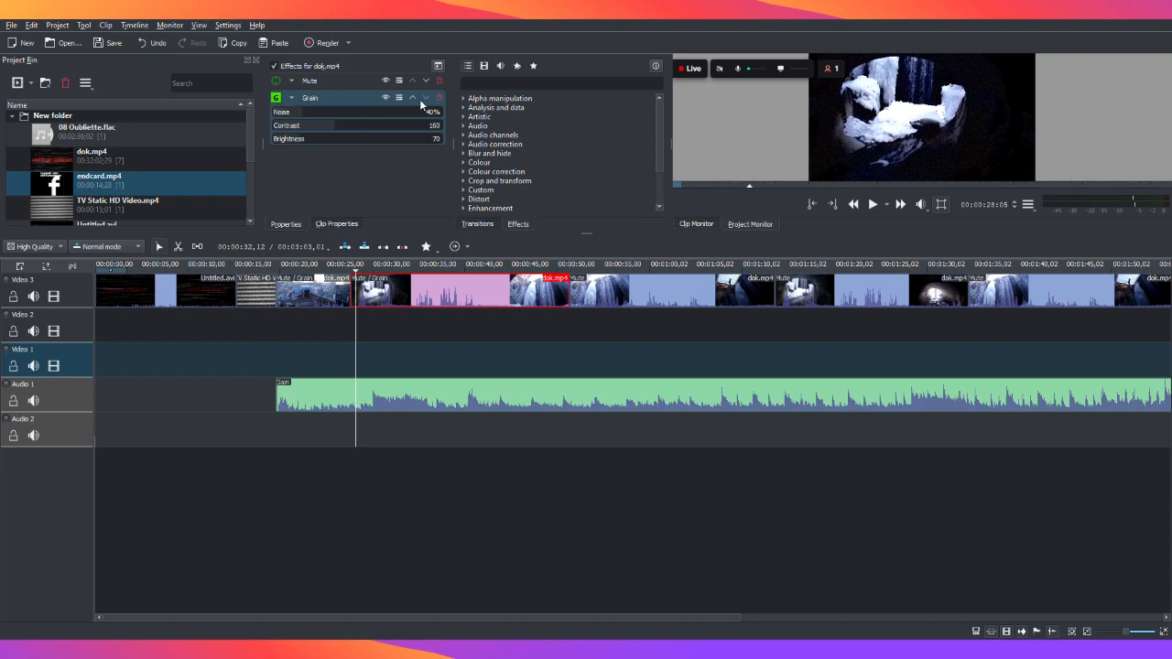
# Move the Grain effect above Mute on the second dok.mp4 clip and return it below Mute
pyautogui.click(414, 97)
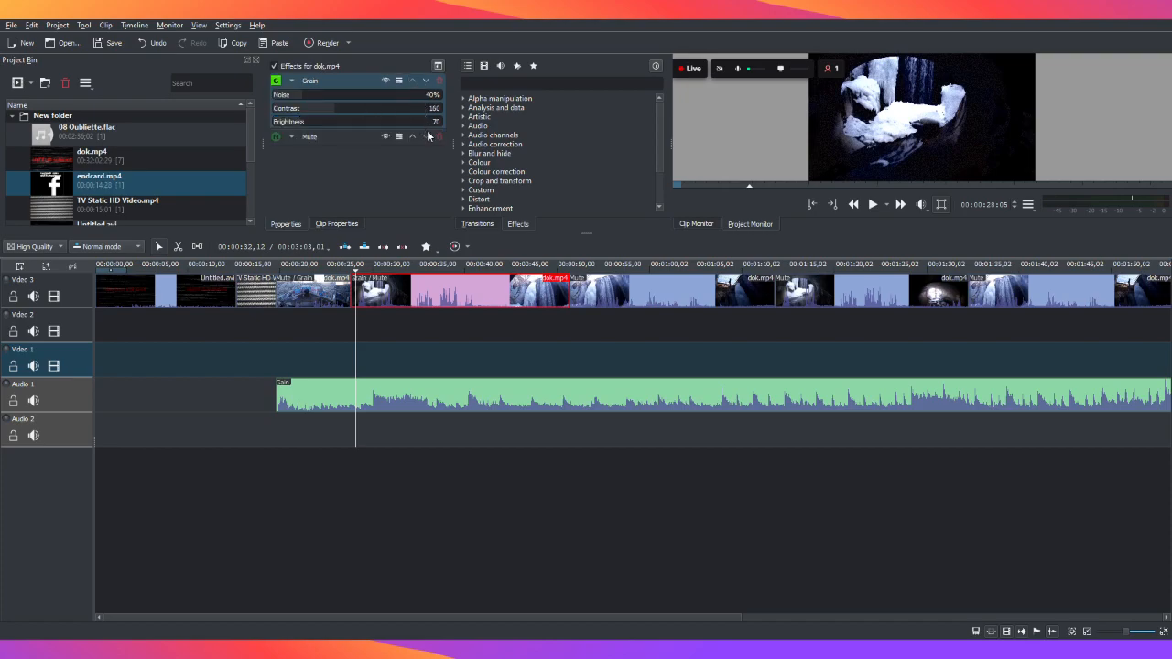
pyautogui.click(414, 136)
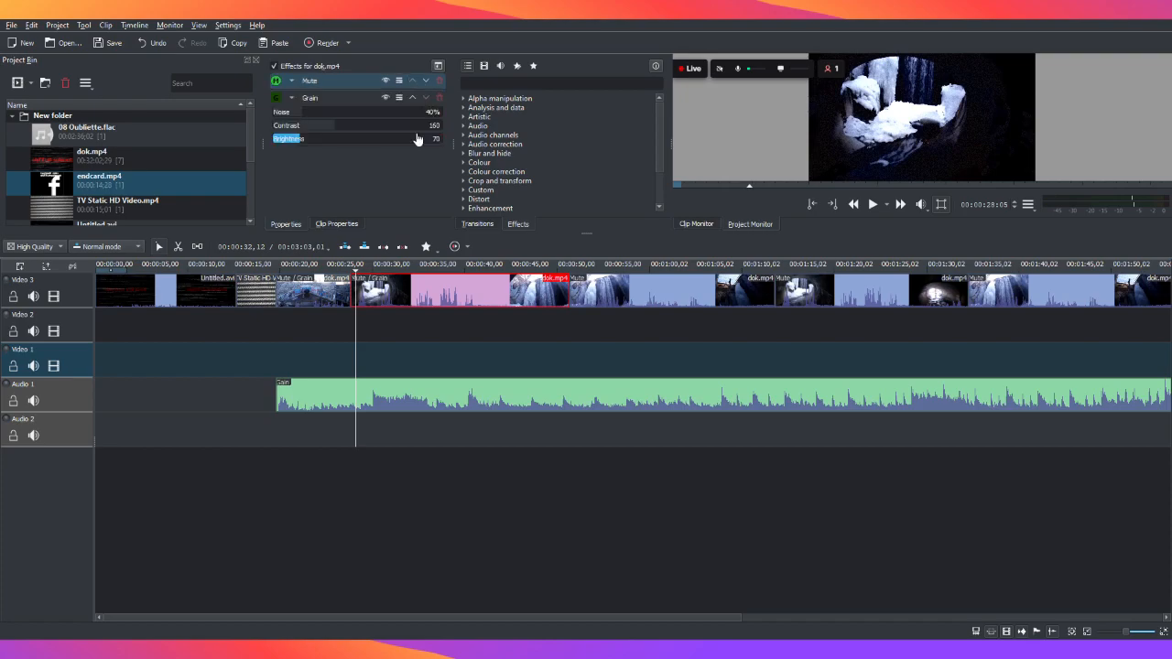
pyautogui.click(297, 96)
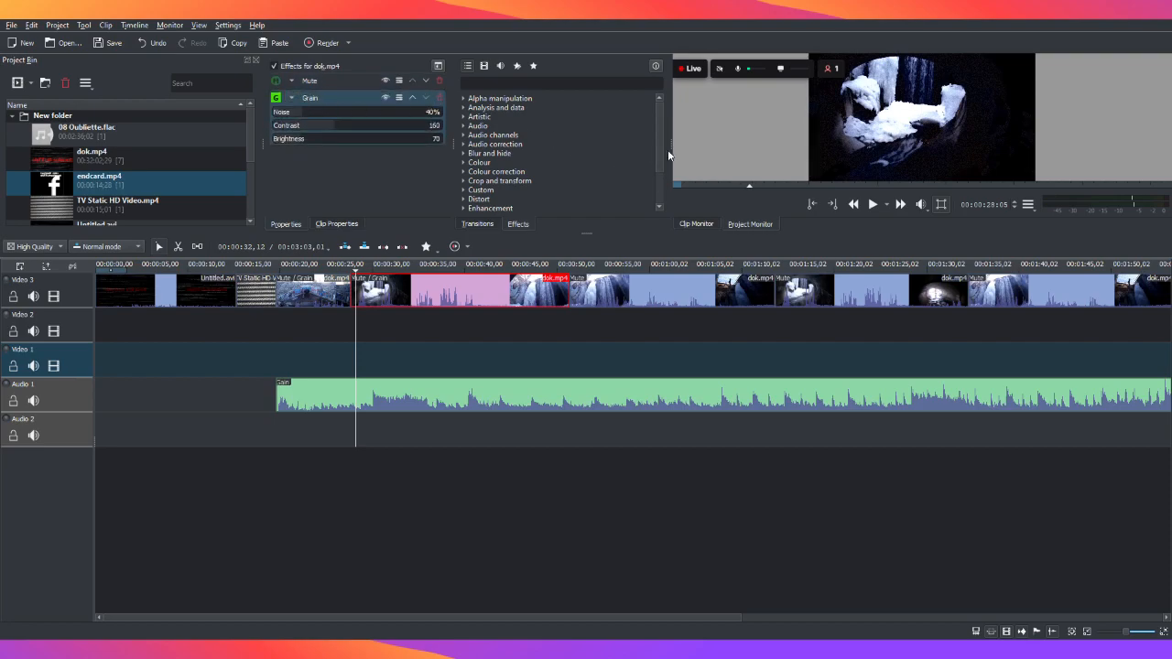
# Replace the Grain effect on the second dok.mp4 clip with the custom effect "a"
pyautogui.click(464, 190)
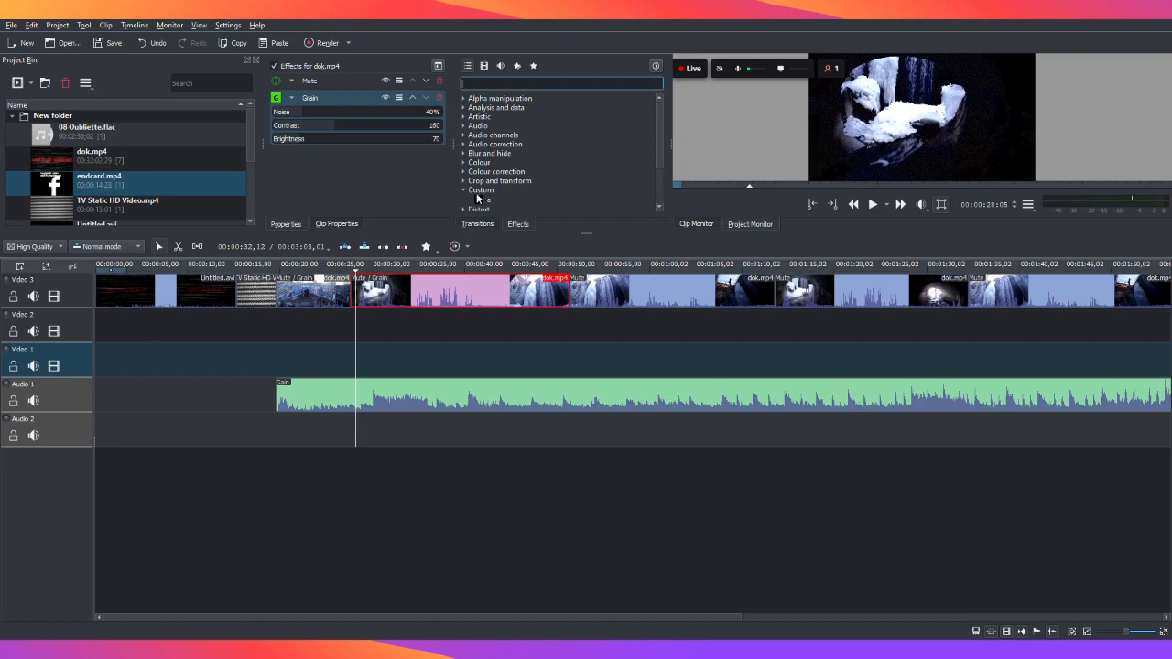
pyautogui.click(441, 97)
pyautogui.moveTo(476, 200); pyautogui.dragTo(440, 293)
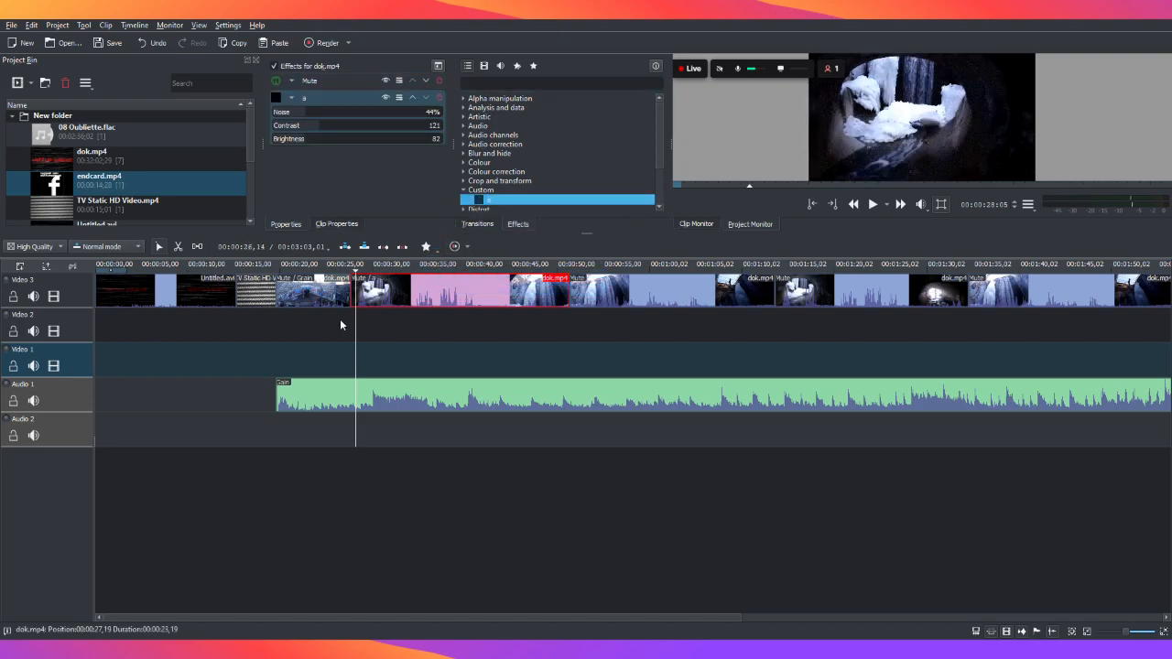
# Apply the custom effect "a" to the remaining five dok.mp4 clips, from the third through the seventh
pyautogui.click(630, 294)
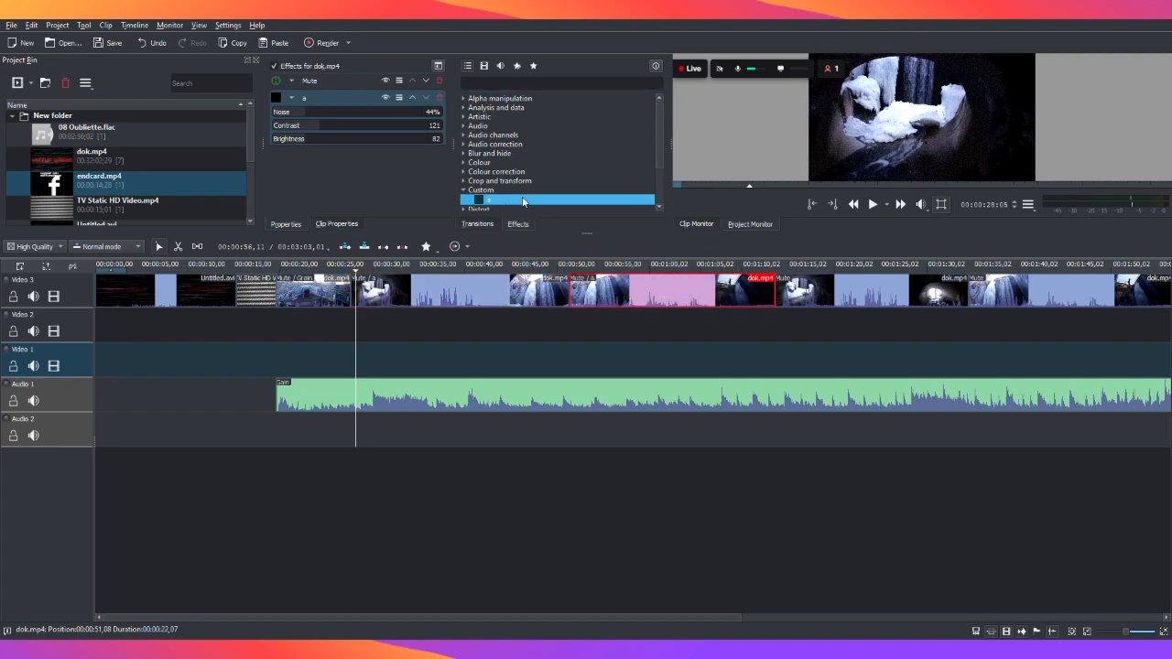
pyautogui.click(821, 295)
pyautogui.moveTo(557, 202); pyautogui.dragTo(1052, 287)
pyautogui.moveTo(521, 617); pyautogui.dragTo(826, 600)
pyautogui.moveTo(530, 200); pyautogui.dragTo(742, 281)
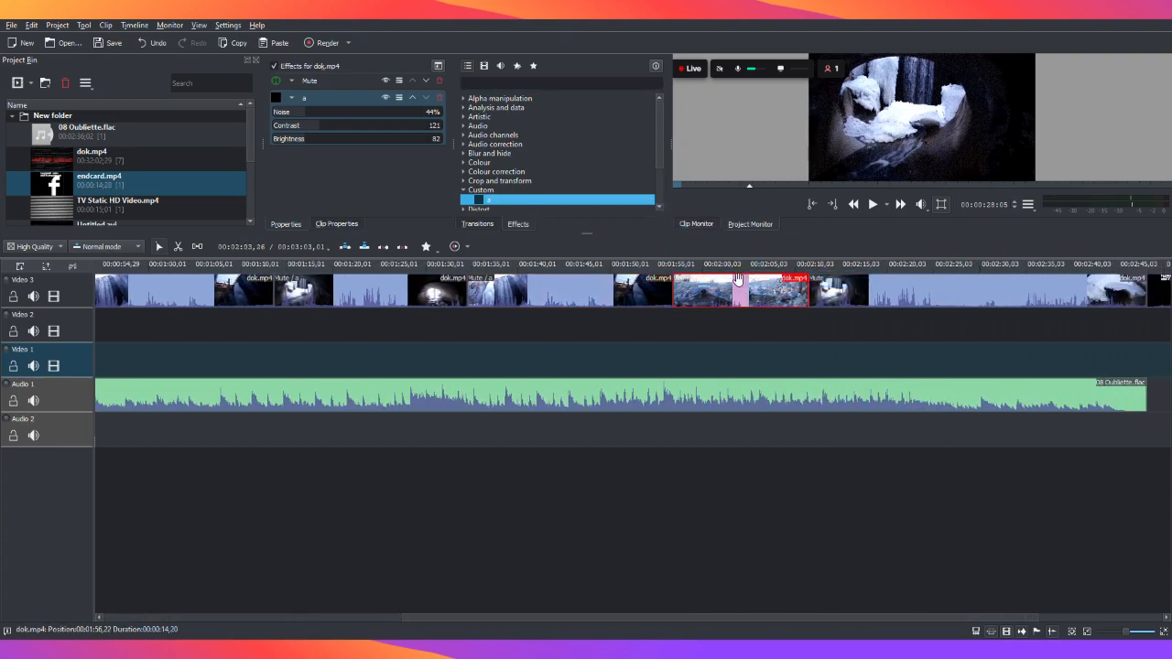
pyautogui.moveTo(569, 209); pyautogui.dragTo(967, 293)
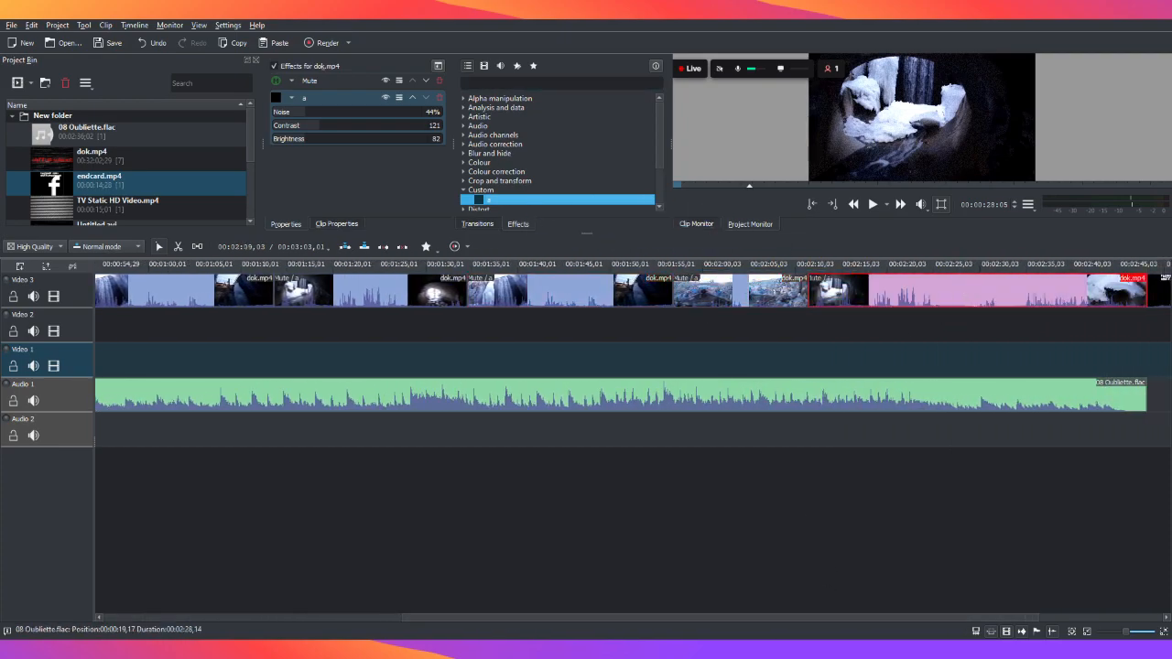
# Play from 00:00:28:05 and raise the contrast of effect "a" on the second dok.mp4 clip to 304
pyautogui.moveTo(781, 618); pyautogui.dragTo(0, 566)
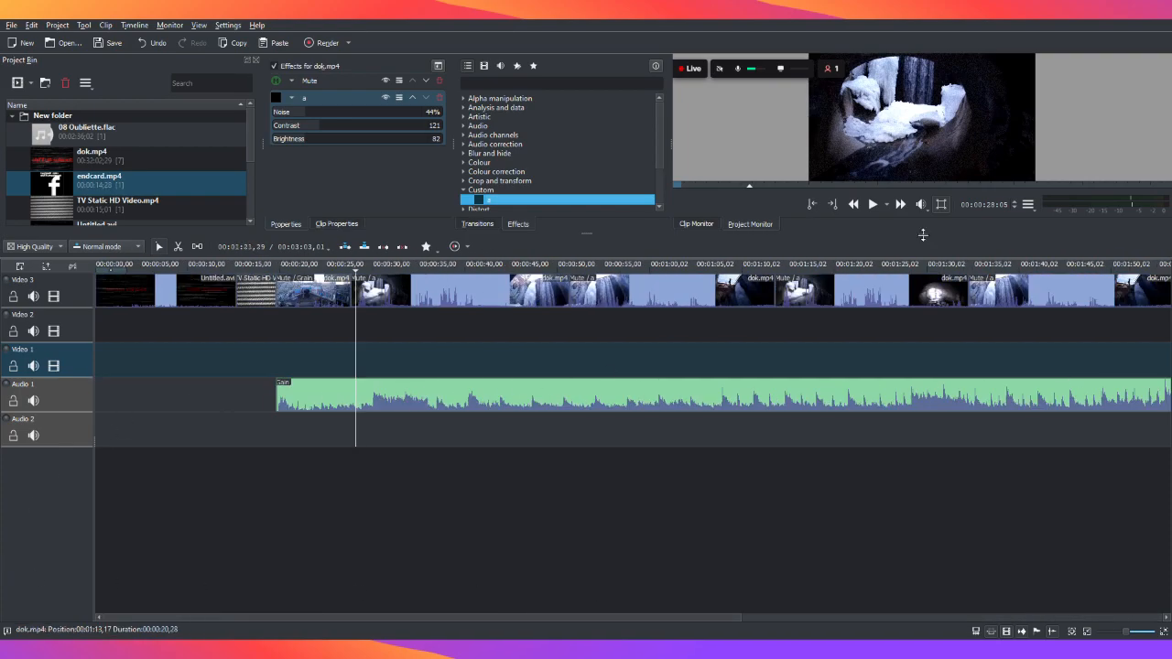
pyautogui.click(872, 204)
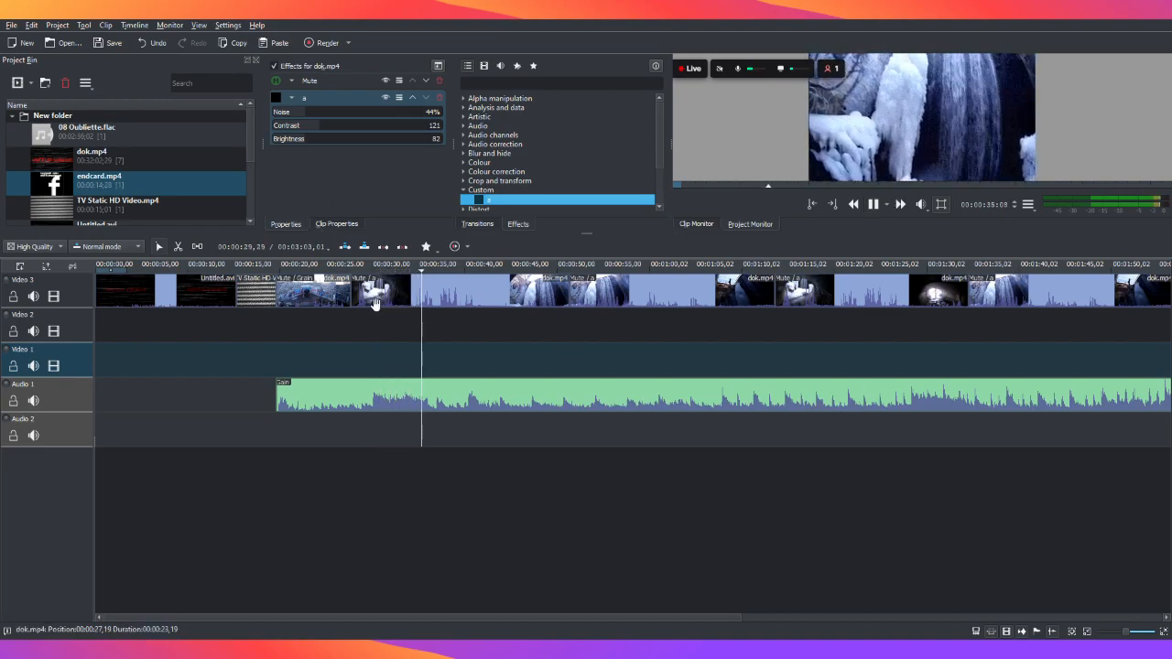
pyautogui.moveTo(321, 131); pyautogui.dragTo(389, 136)
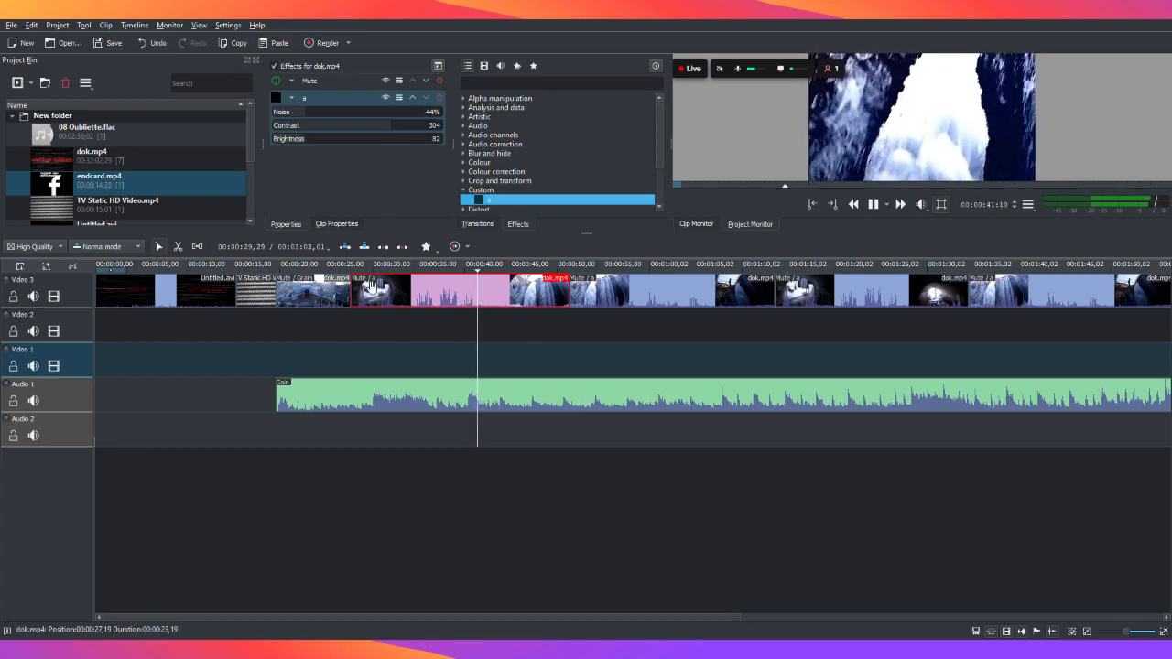
# Replay from the start of the second dok.mp4 clip and set its effect "a" contrast to about 227
pyautogui.click(311, 320)
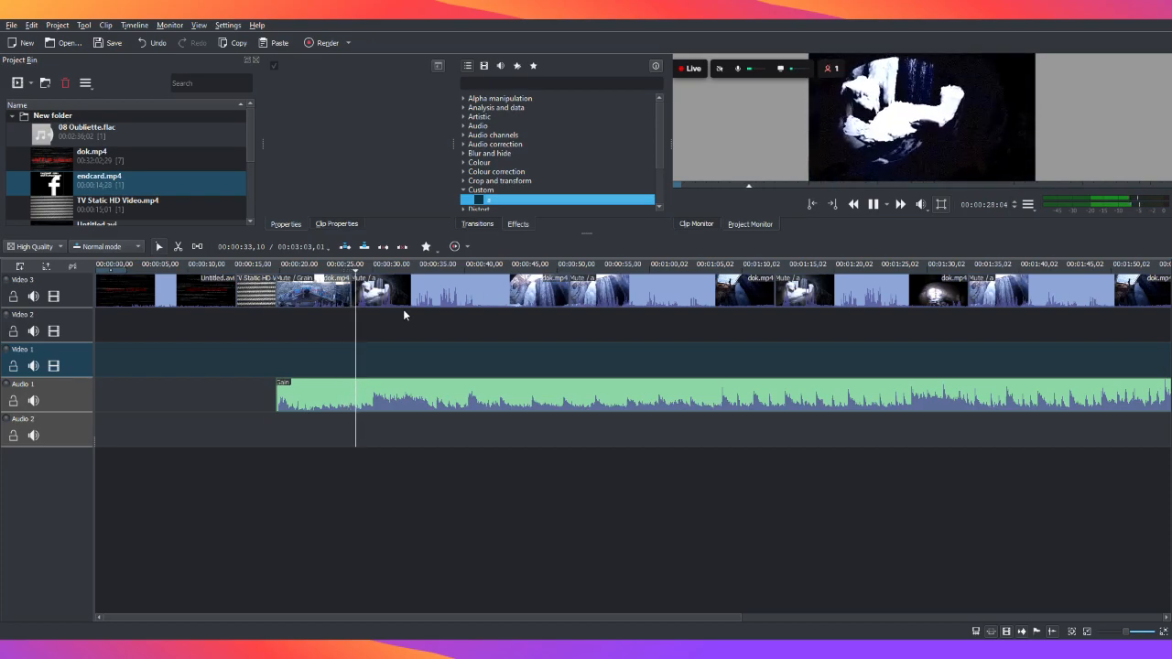
pyautogui.click(418, 289)
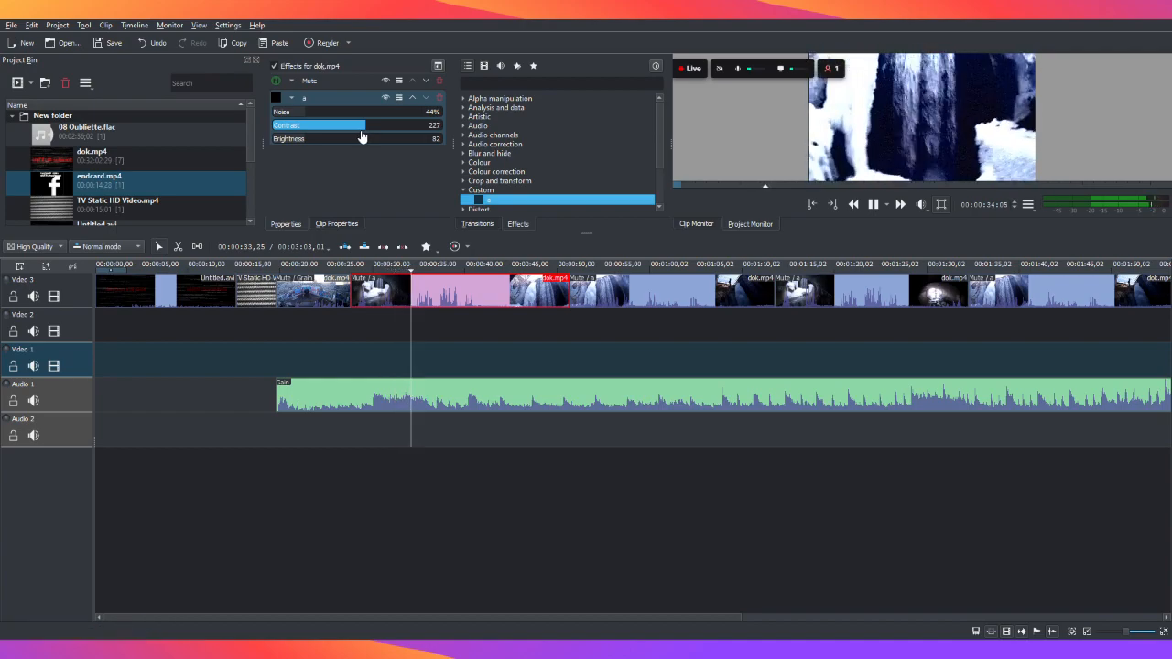
pyautogui.moveTo(364, 137); pyautogui.dragTo(359, 136)
# Set effect "a" on the third dok.mp4 clip to contrast 232 and noise 59%
pyautogui.click(603, 304)
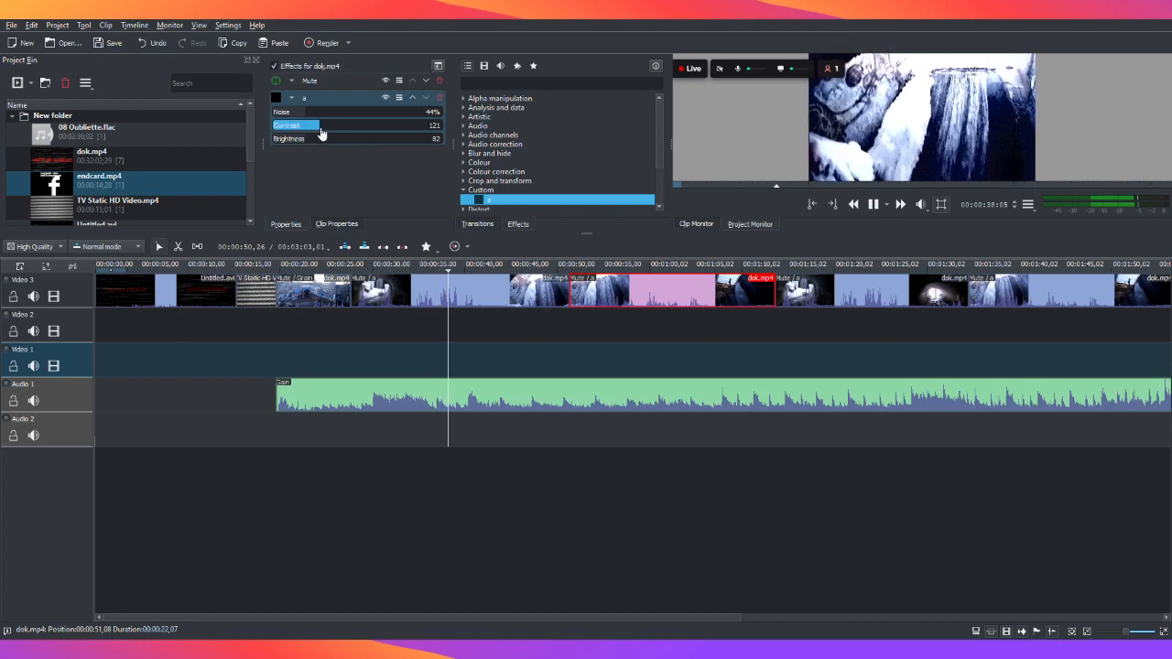
pyautogui.moveTo(321, 134); pyautogui.dragTo(364, 138)
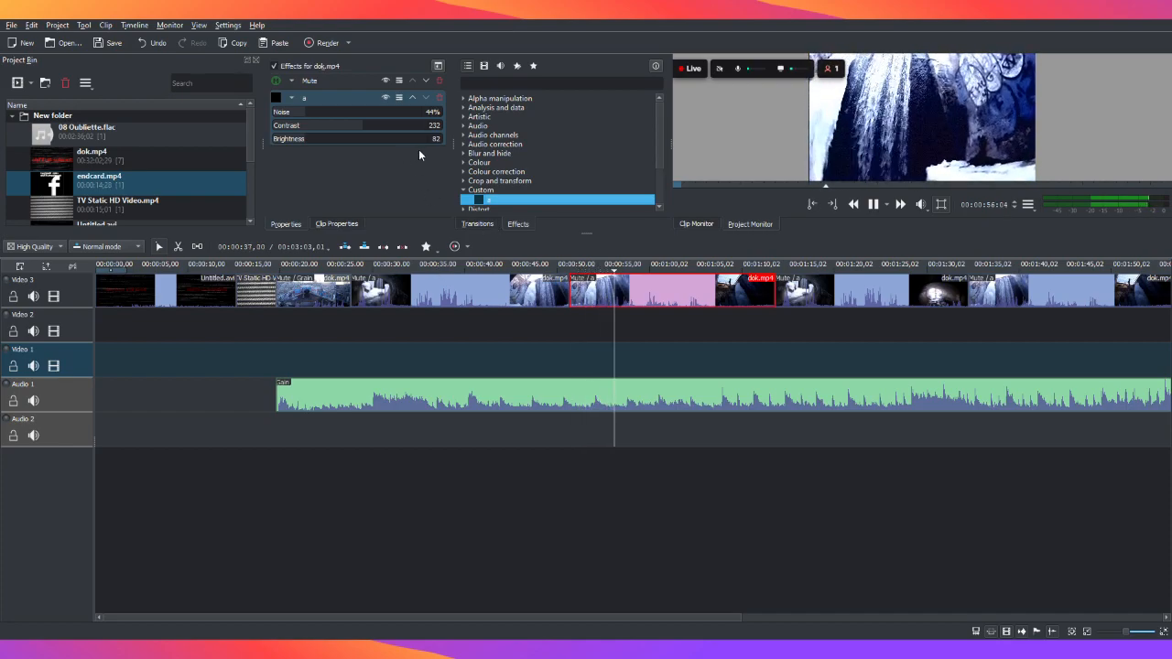
pyautogui.moveTo(308, 113)
pyautogui.mouseDown()
pyautogui.moveTo(392, 120)
pyautogui.moveTo(320, 116)
pyautogui.mouseUp()
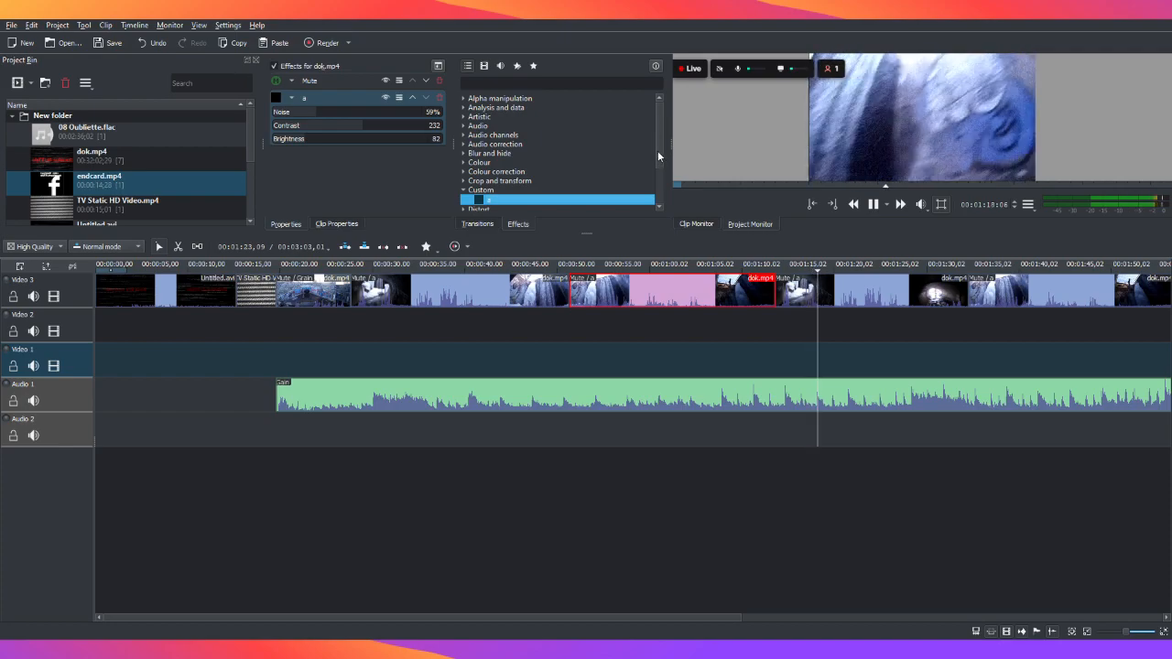
# Set effect "a" on the fourth dok.mp4 clip to contrast 182 and noise 55%, and stop playback
pyautogui.moveTo(693, 619); pyautogui.dragTo(818, 619)
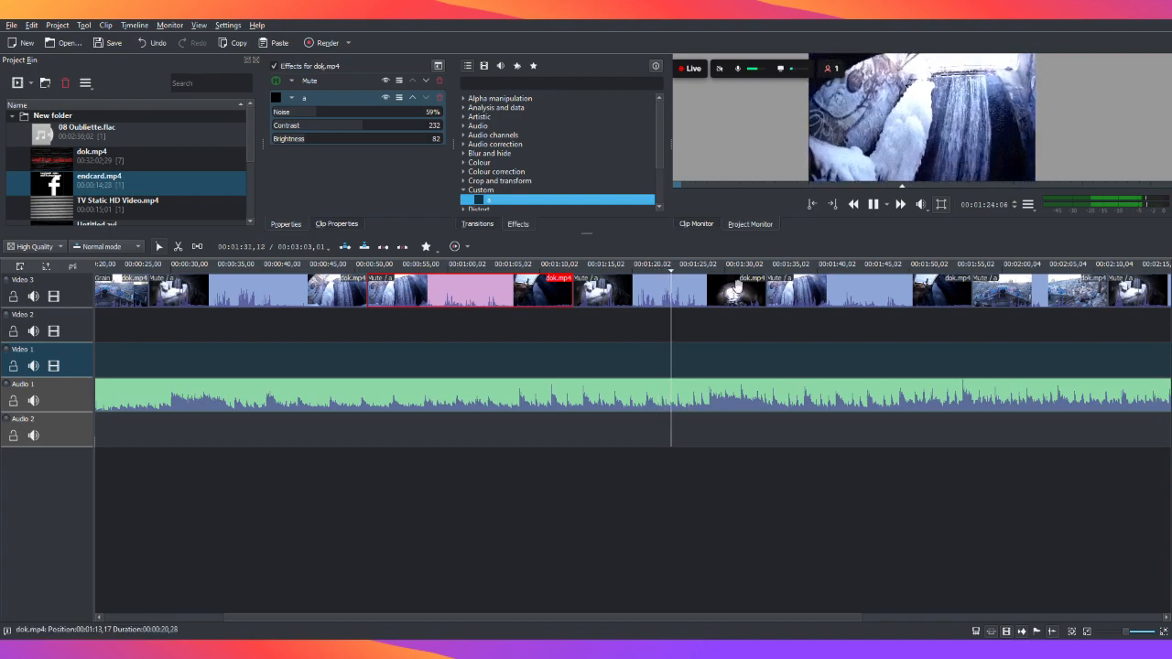
pyautogui.click(737, 287)
pyautogui.moveTo(322, 133)
pyautogui.mouseDown()
pyautogui.moveTo(344, 131)
pyautogui.moveTo(340, 115)
pyautogui.moveTo(314, 114)
pyautogui.mouseUp()
pyautogui.click(872, 207)
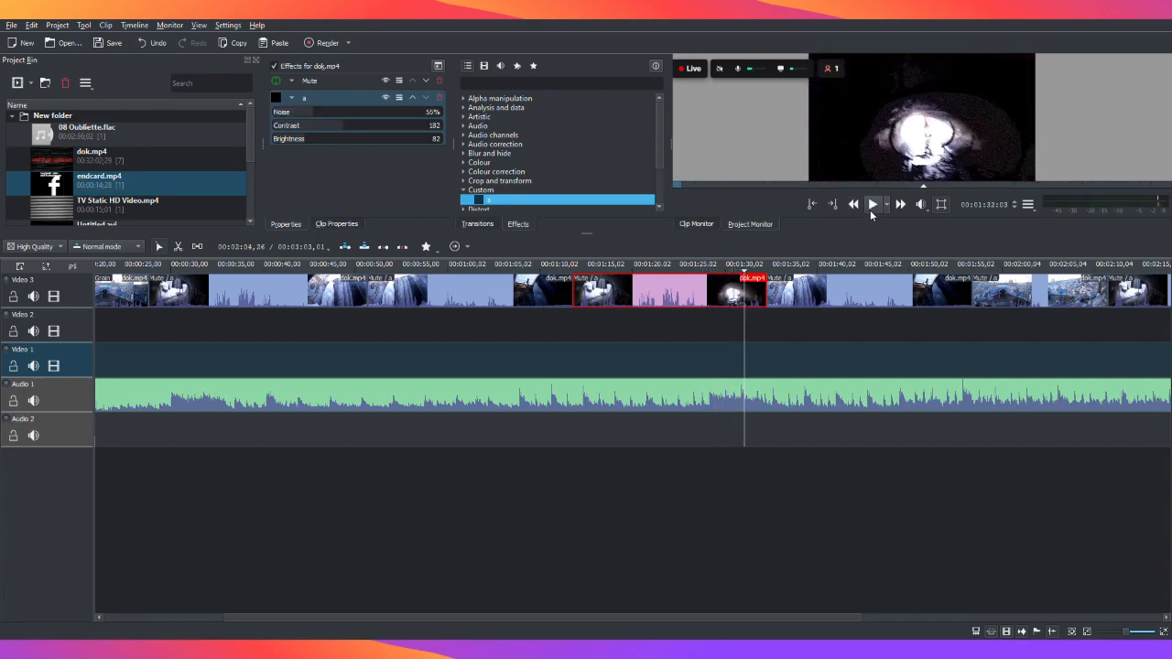
# Try the artistic Oldfilm effect on the fourth dok.mp4 clip and look through its parameters
pyautogui.click(466, 193)
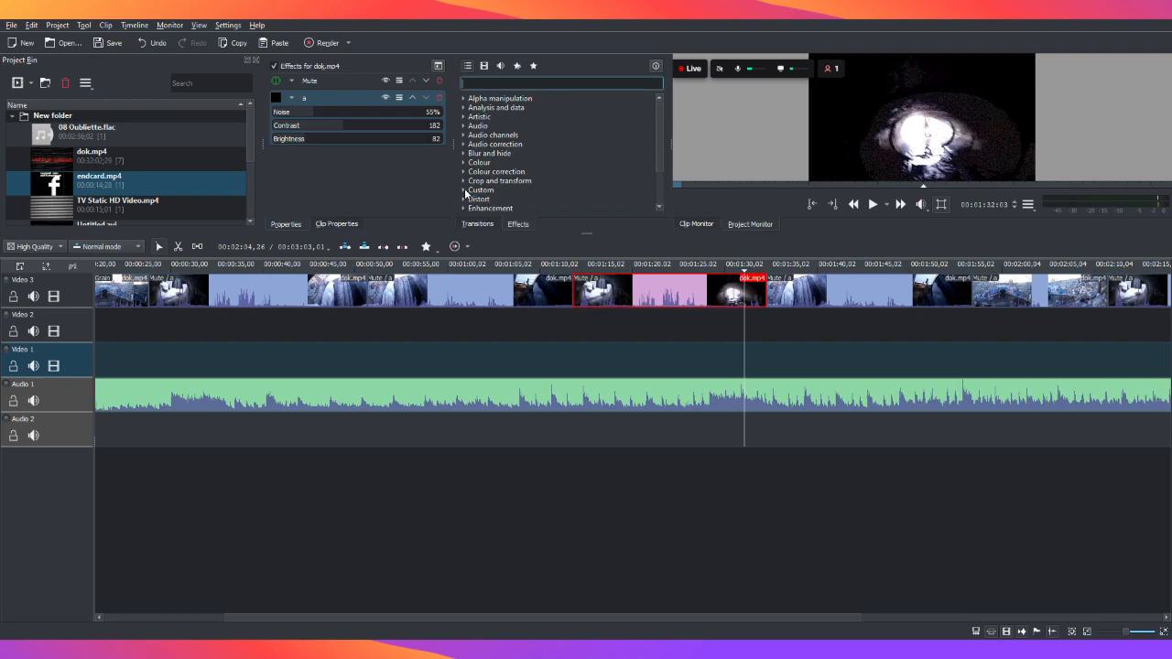
pyautogui.click(465, 118)
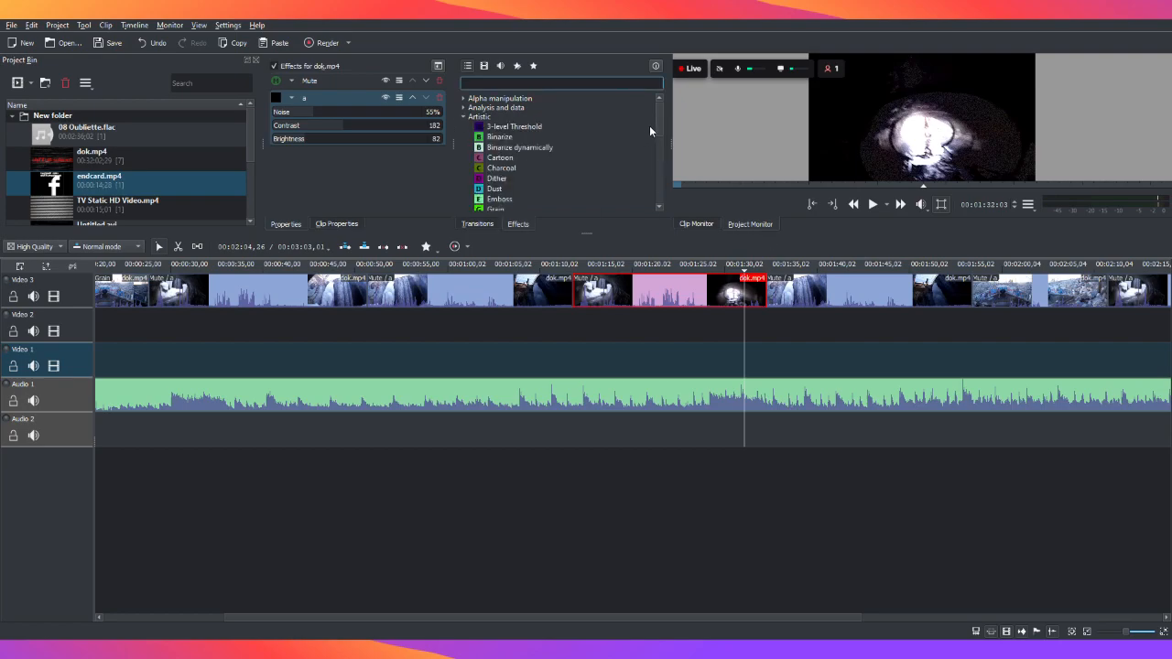
pyautogui.moveTo(656, 121); pyautogui.dragTo(650, 144)
pyautogui.moveTo(496, 140); pyautogui.dragTo(719, 300)
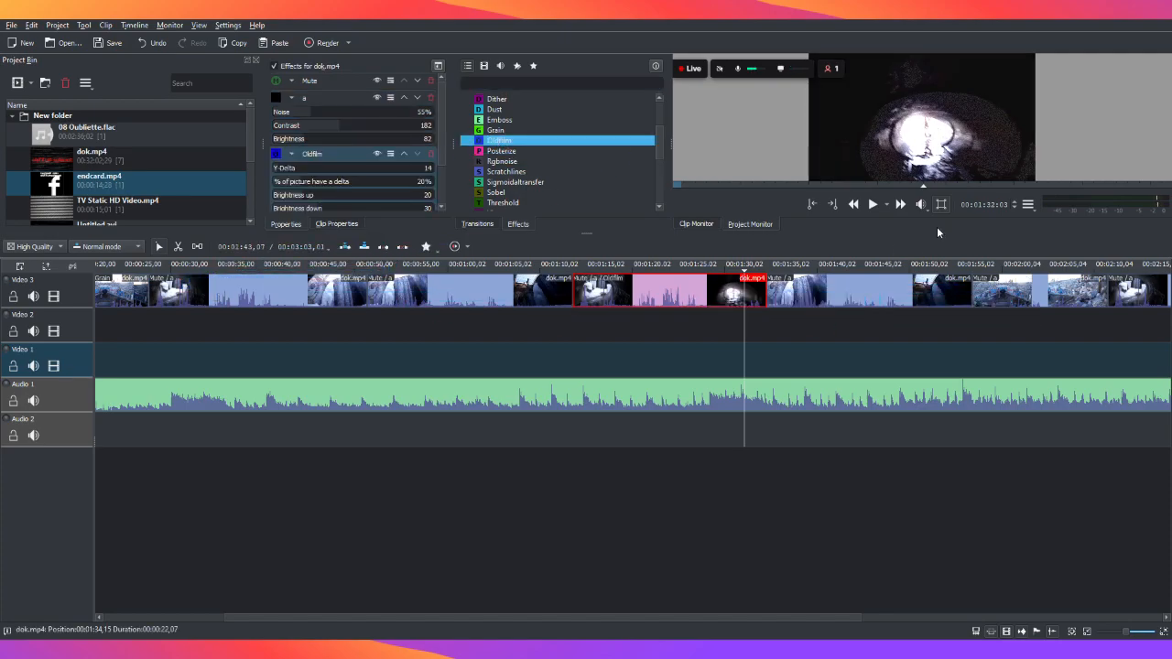
pyautogui.moveTo(441, 156); pyautogui.dragTo(441, 195)
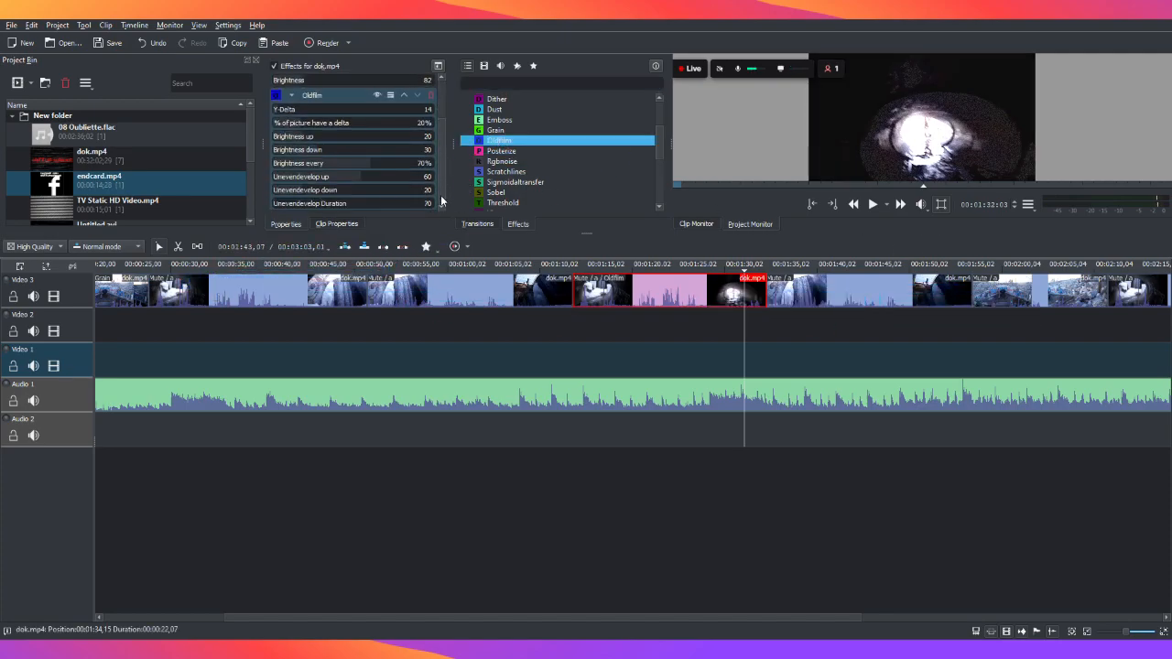
# Play the fourth dok.mp4 clip to preview the Oldfilm effect
pyautogui.click(629, 319)
pyautogui.click(723, 319)
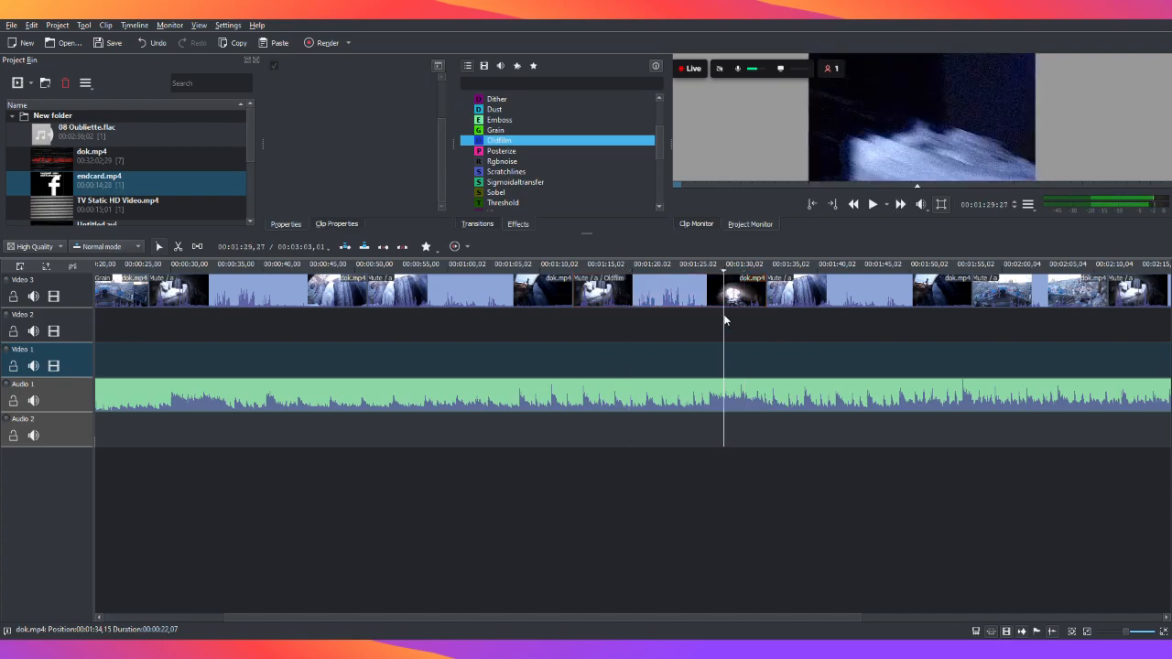
pyautogui.click(675, 291)
pyautogui.click(667, 333)
pyautogui.click(866, 207)
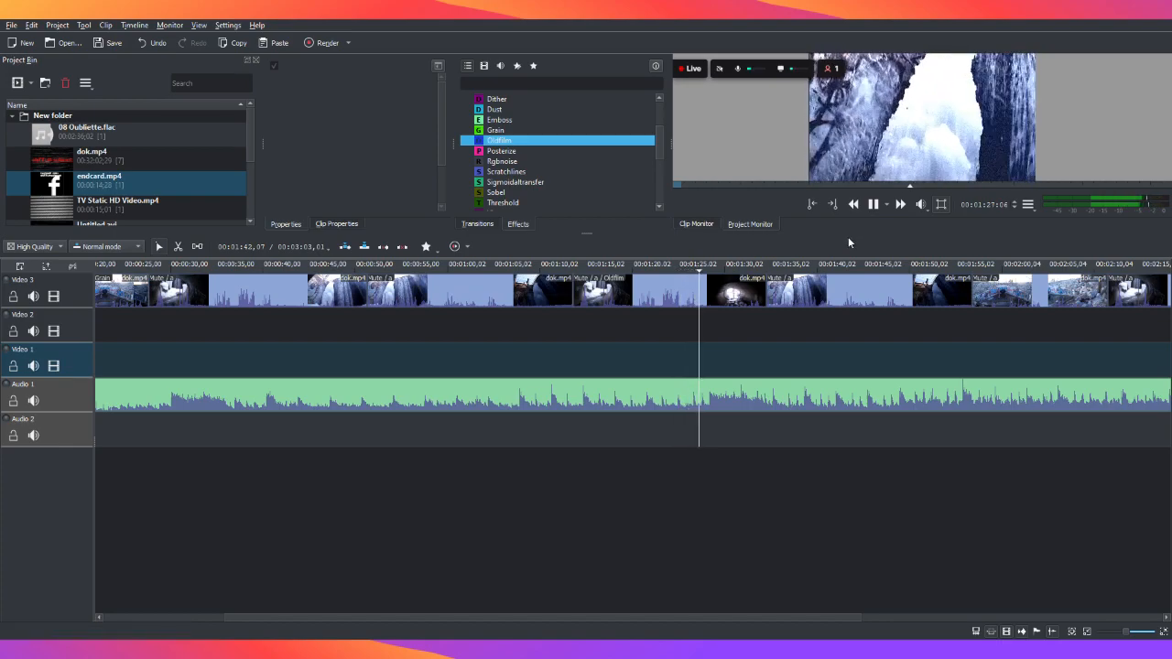
pyautogui.click(872, 205)
# Remove Oldfilm from the fourth dok.mp4 clip, try Scratchlines in its place, and remove that as well
pyautogui.click(670, 298)
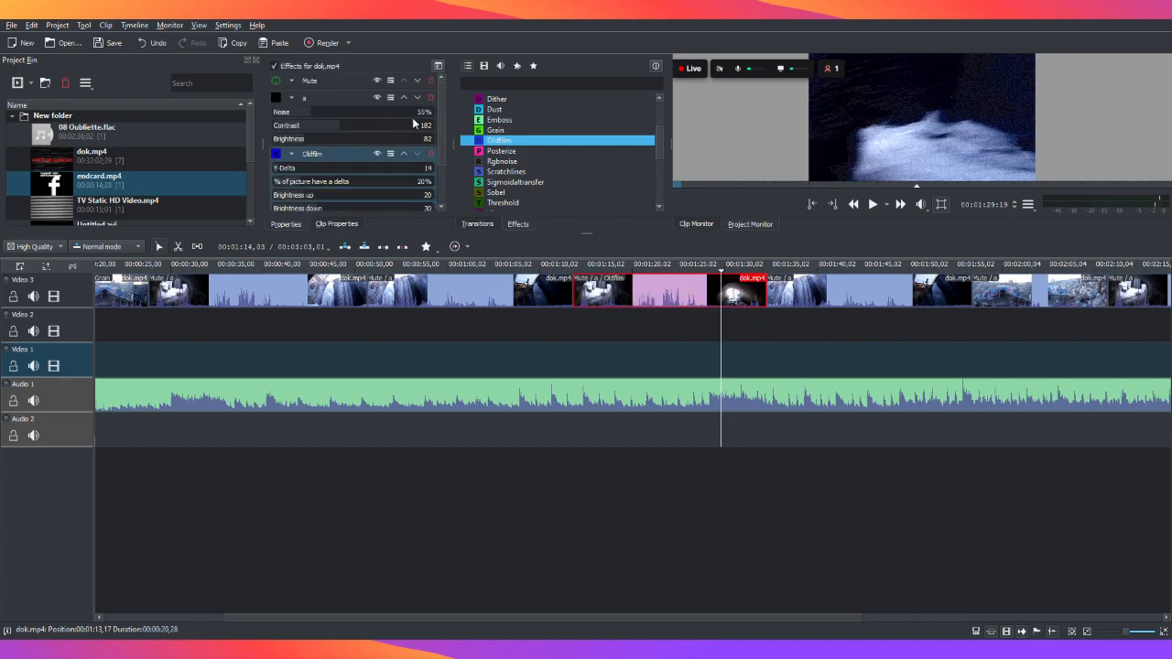
pyautogui.click(433, 154)
pyautogui.moveTo(520, 173); pyautogui.dragTo(640, 292)
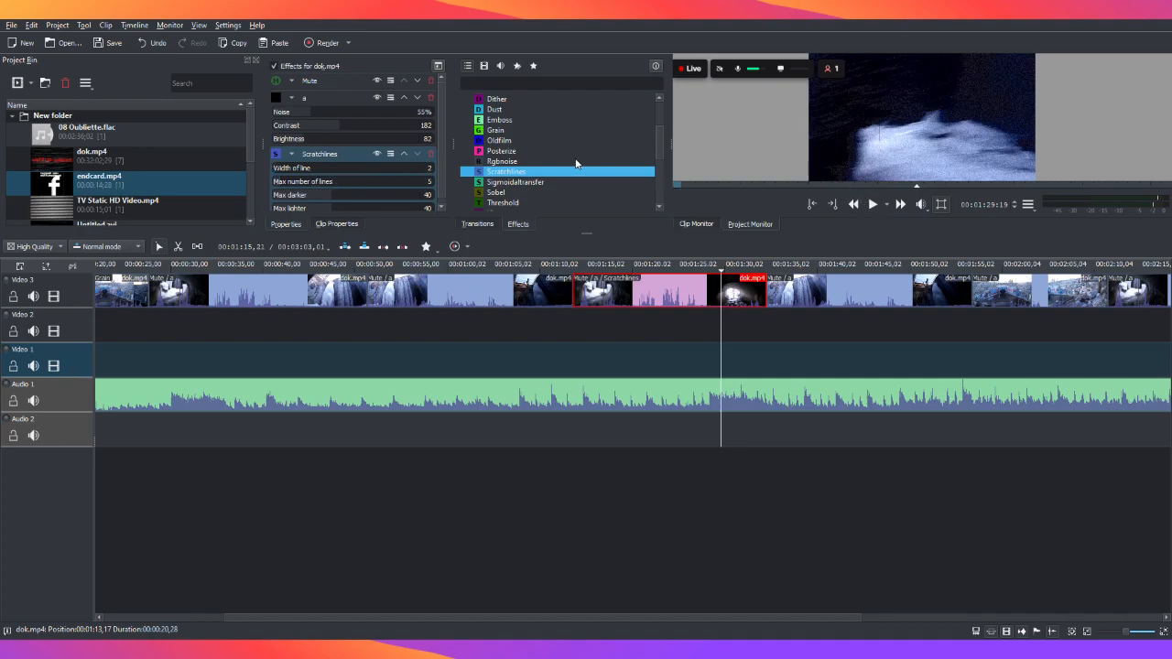
pyautogui.click(432, 154)
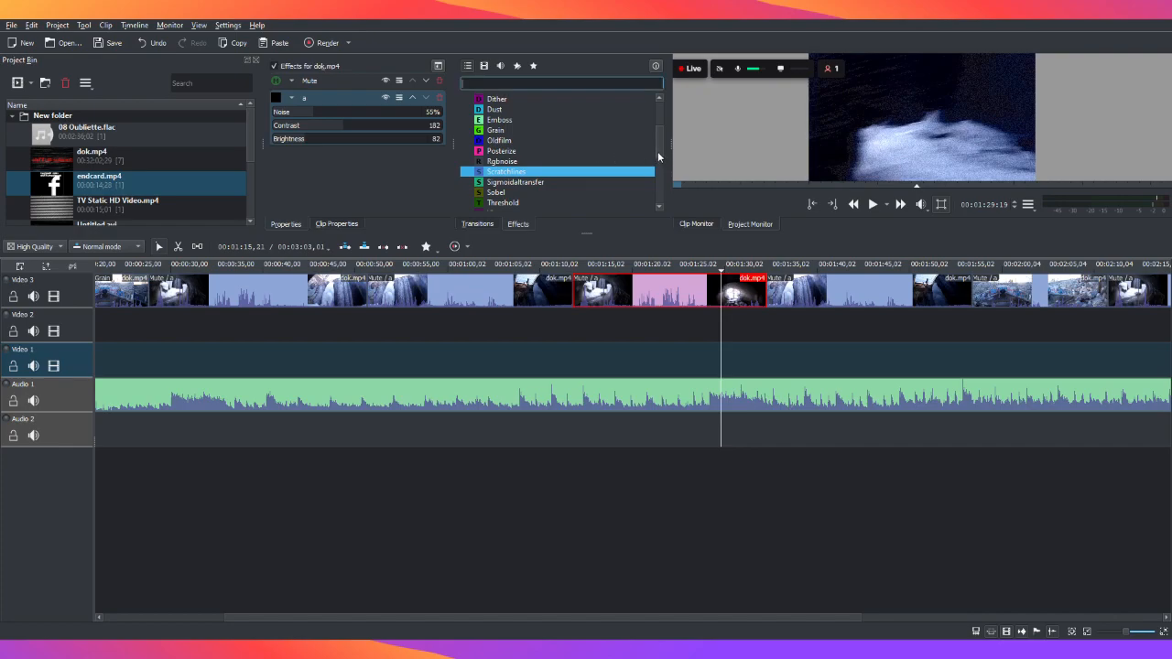
pyautogui.moveTo(657, 152); pyautogui.dragTo(656, 144)
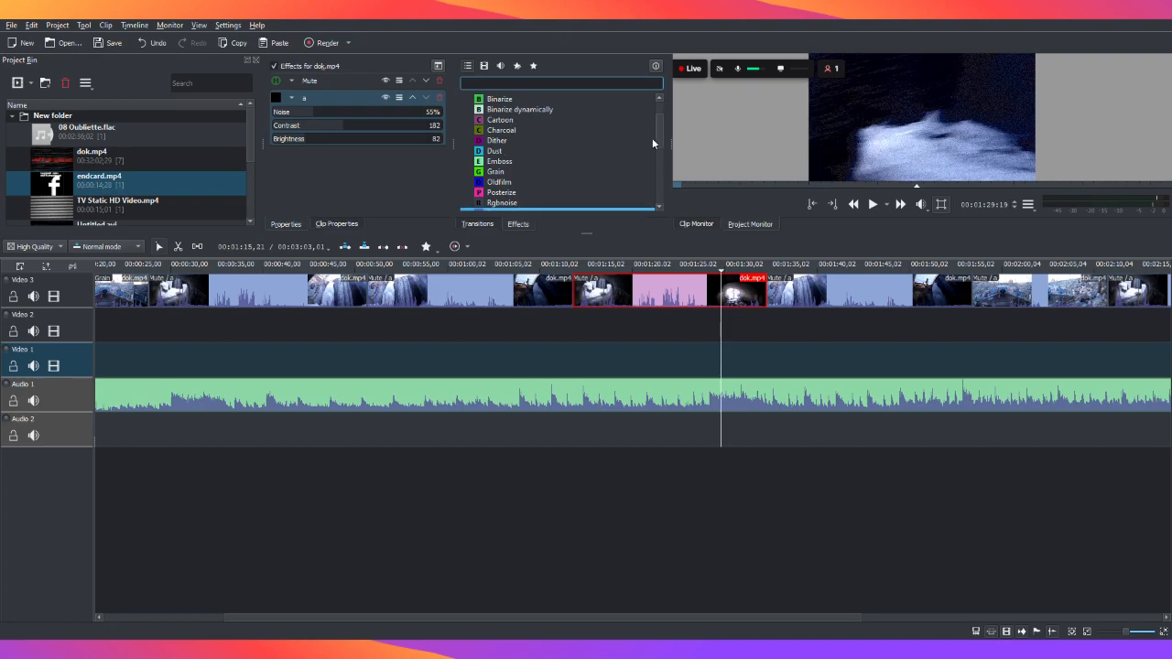
pyautogui.moveTo(652, 137); pyautogui.dragTo(651, 115)
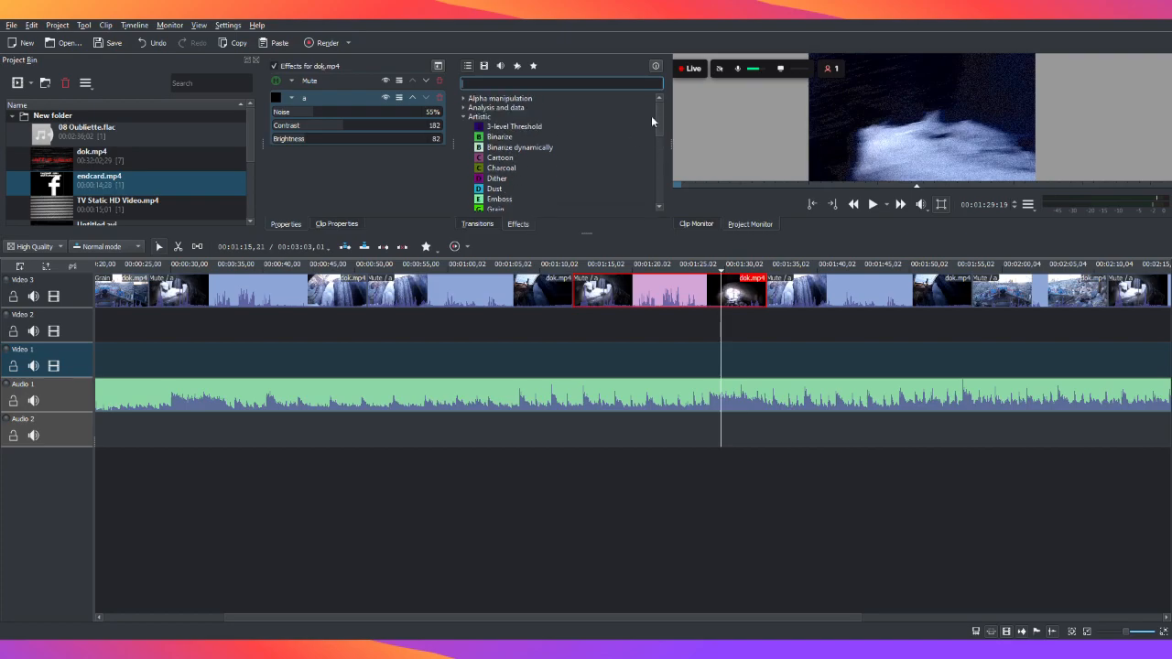
pyautogui.click(465, 118)
# Place VHS Play Button and Overlay Text.mp4 on track Video 2, aligned with the start of the first dok.mp4 clip
pyautogui.moveTo(252, 154); pyautogui.dragTo(256, 207)
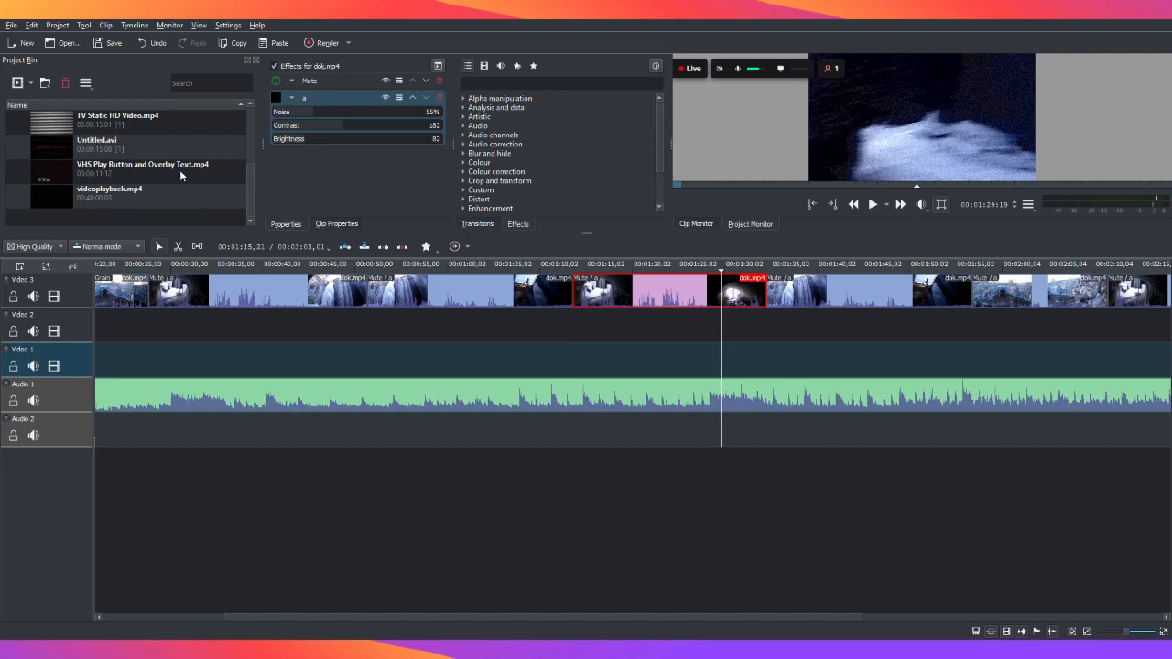
pyautogui.moveTo(180, 169); pyautogui.dragTo(109, 331)
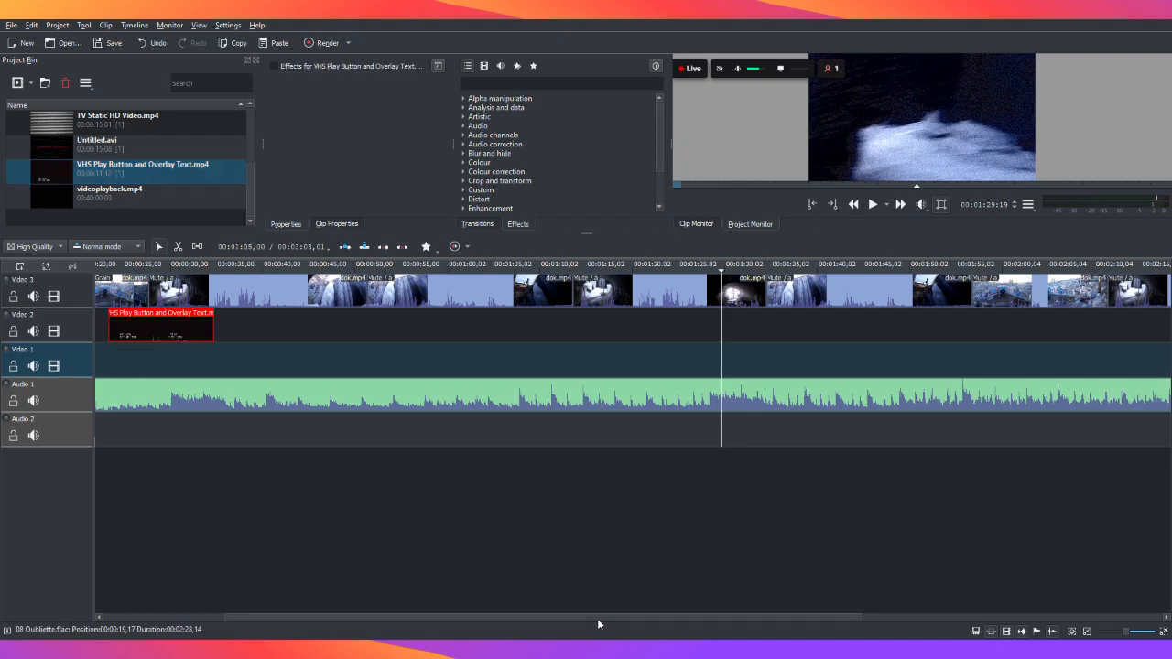
pyautogui.moveTo(597, 618); pyautogui.dragTo(203, 566)
pyautogui.moveTo(394, 335); pyautogui.dragTo(361, 340)
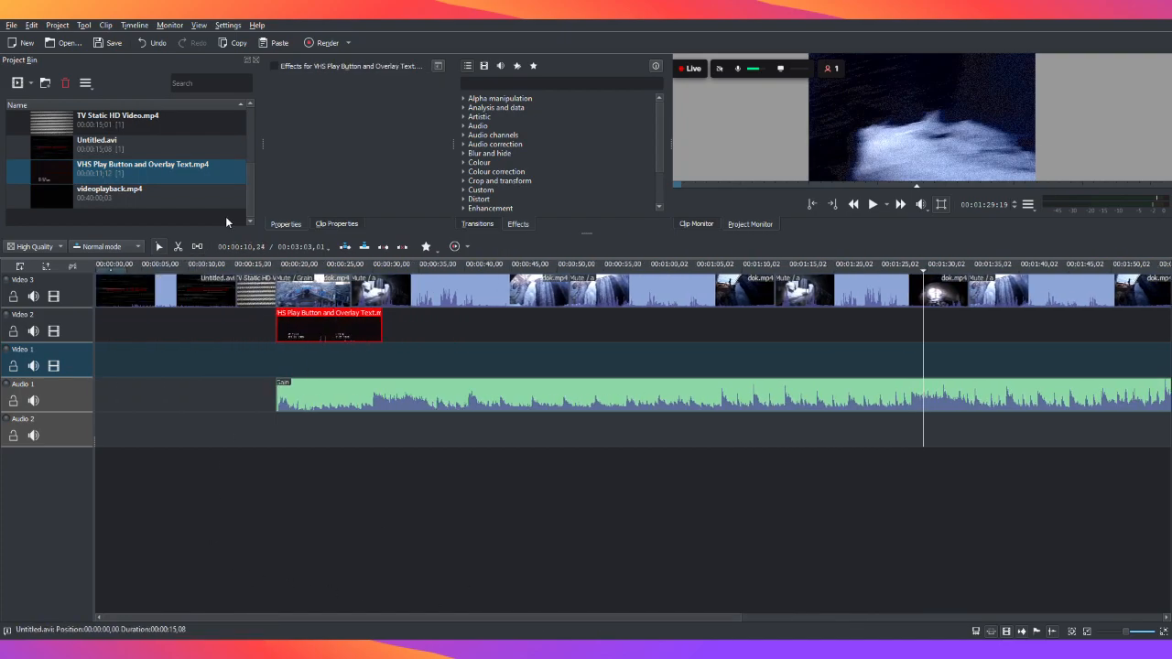
# Fill Video 2 with back-to-back copies of VHS Play Button and Overlay Text.mp4 up to the end of the last dok.mp4 clip
pyautogui.moveTo(205, 167); pyautogui.dragTo(394, 325)
pyautogui.moveTo(165, 171); pyautogui.dragTo(489, 322)
pyautogui.moveTo(183, 177); pyautogui.dragTo(788, 317)
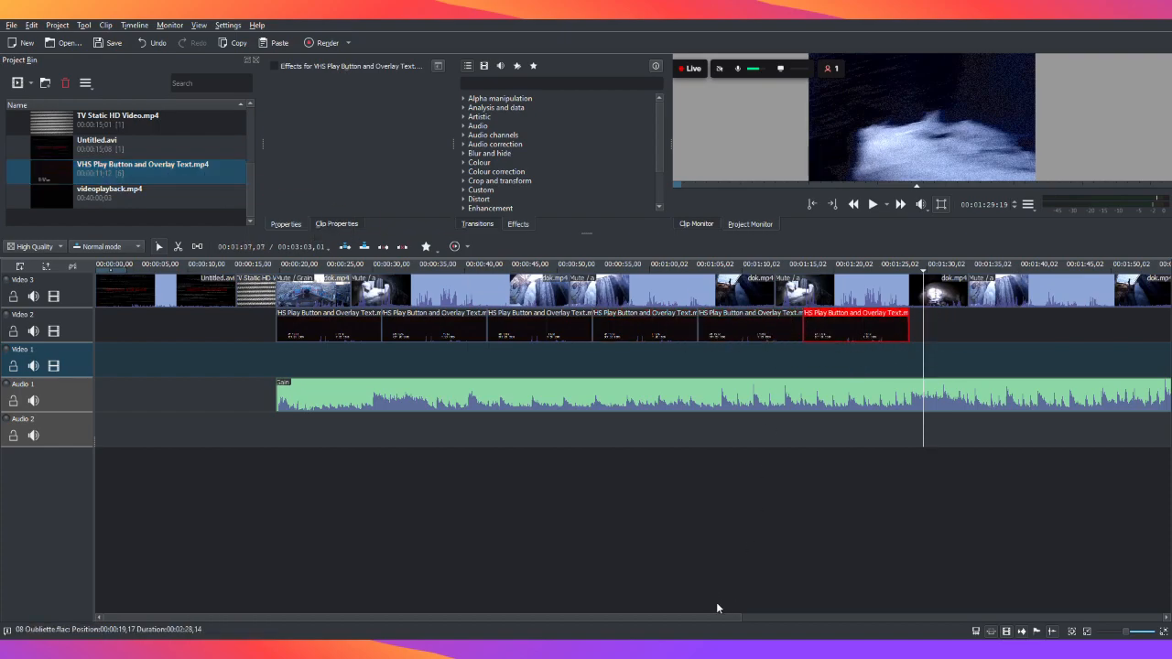
pyautogui.moveTo(724, 617); pyautogui.dragTo(1049, 621)
pyautogui.moveTo(162, 176); pyautogui.dragTo(679, 341)
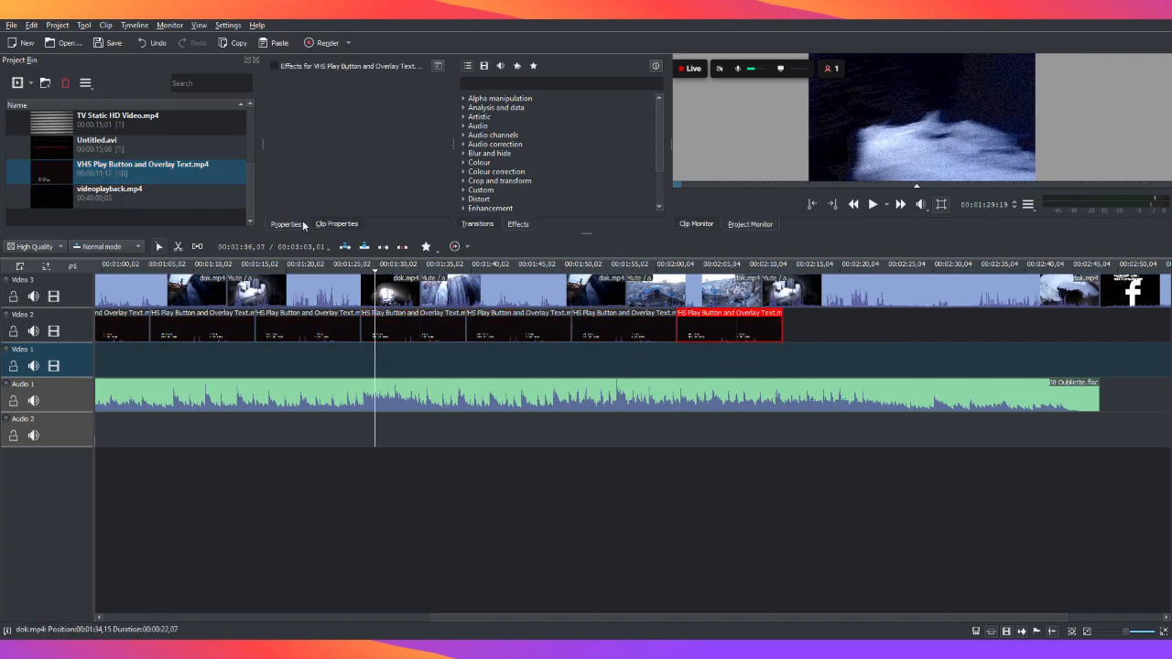
pyautogui.moveTo(211, 182); pyautogui.dragTo(786, 341)
pyautogui.moveTo(165, 176); pyautogui.dragTo(893, 338)
pyautogui.click(208, 168)
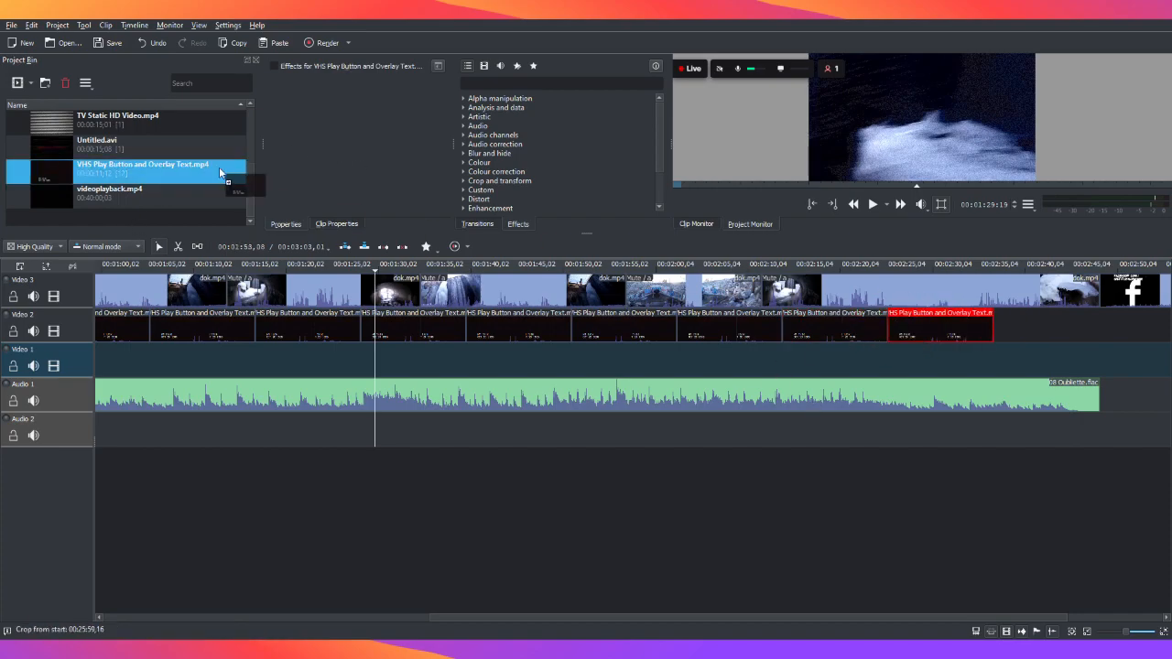
pyautogui.moveTo(207, 167); pyautogui.dragTo(1002, 328)
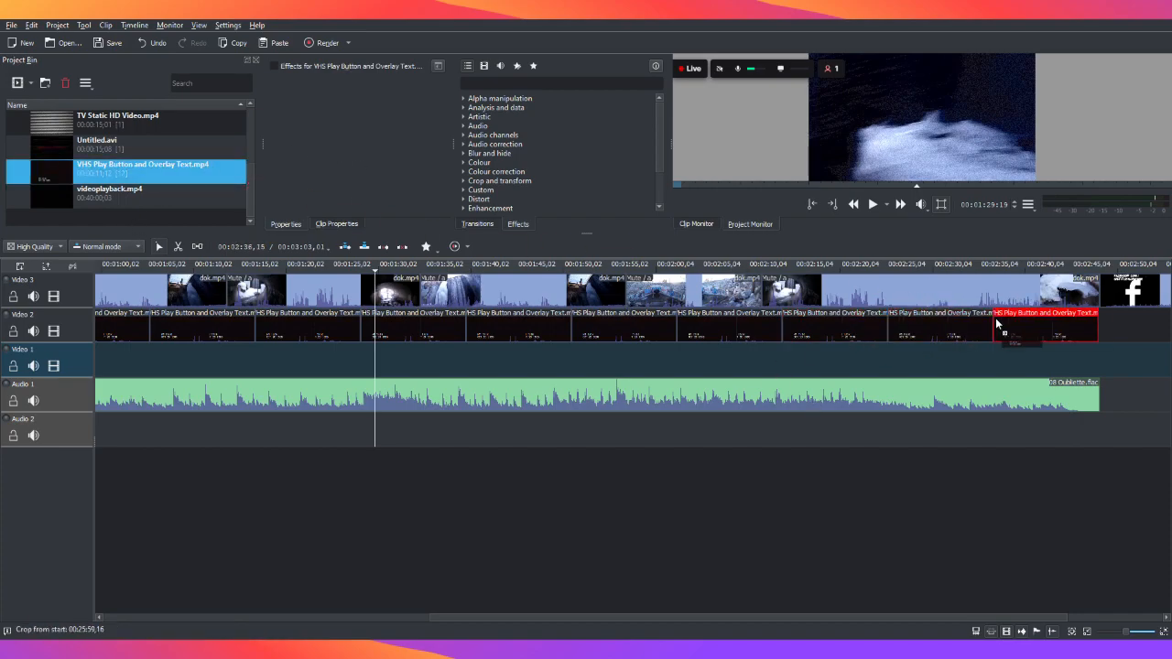
# Play the timeline from about 00:01:31 to check how the VHS overlay looks over the dok.mp4 footage
pyautogui.click(397, 450)
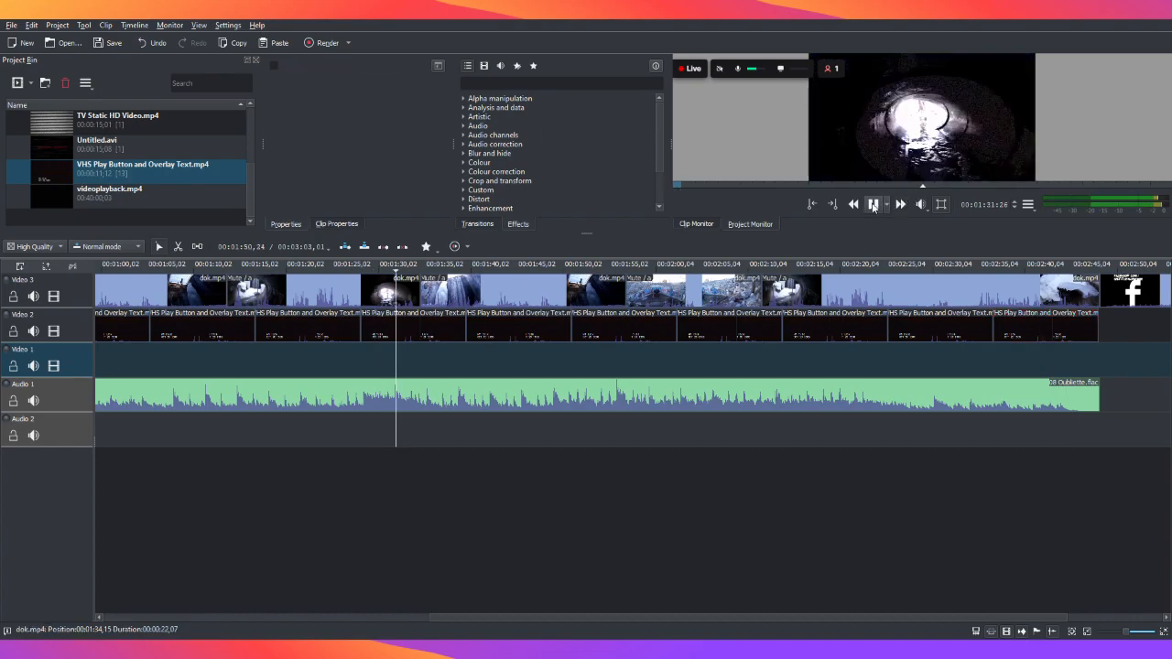
pyautogui.click(872, 205)
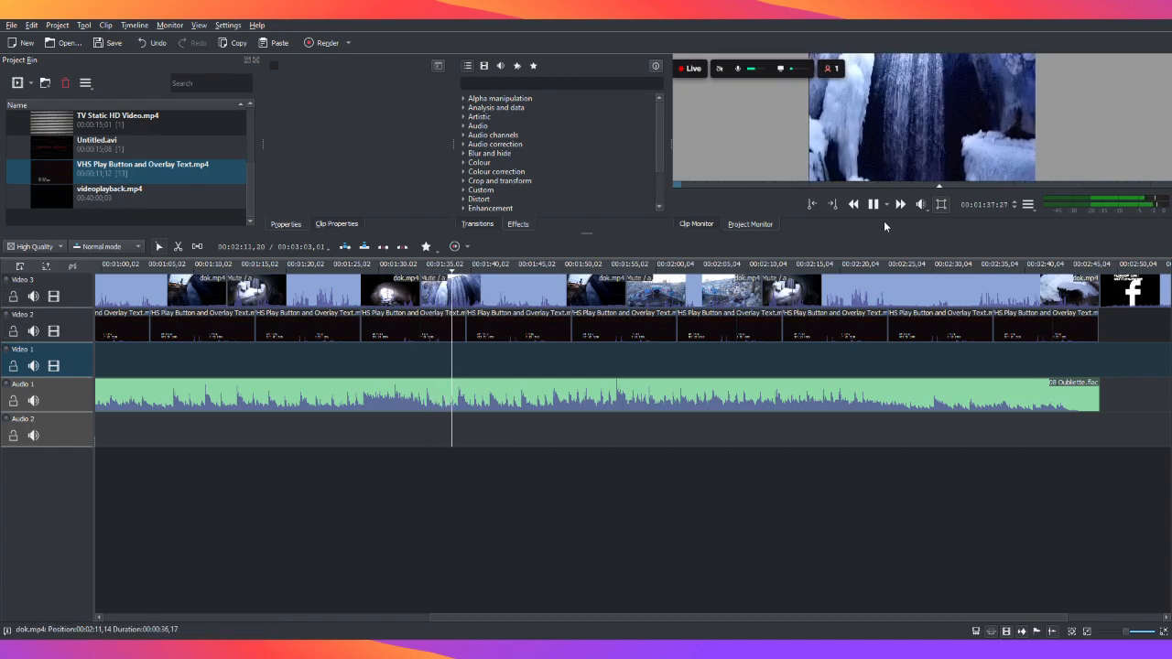
pyautogui.press('space')
# Add a Cairo Affine Blend composition to the VHS overlay on Video 2 and extend its start back to the first overlay clip
pyautogui.click(443, 314)
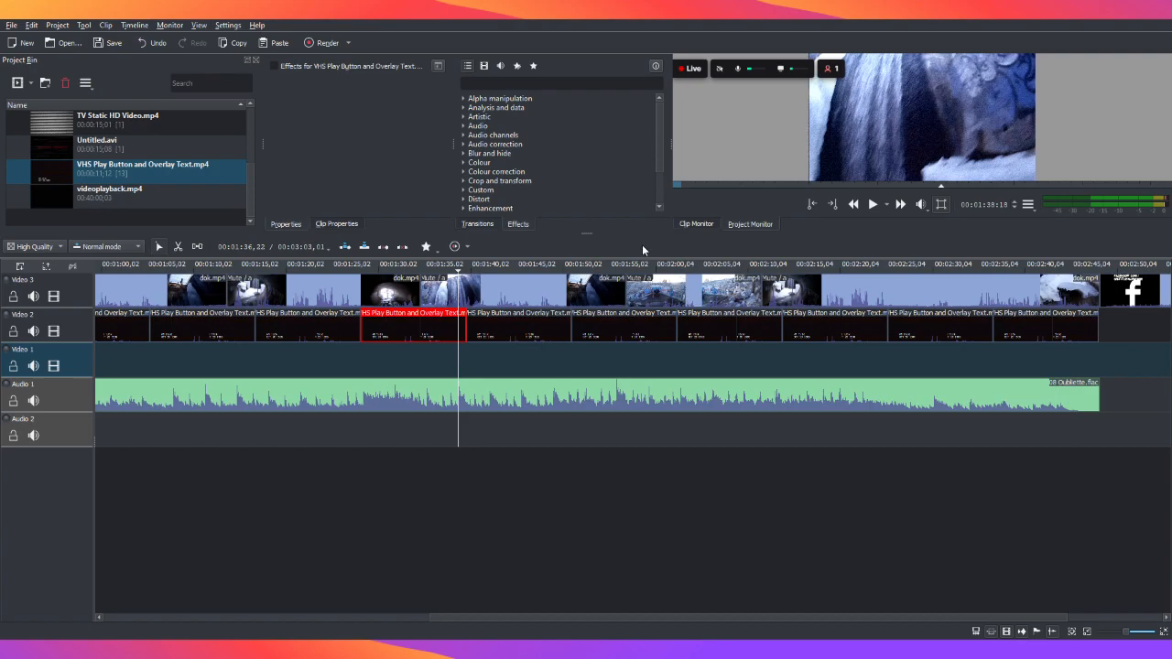
pyautogui.click(460, 350)
pyautogui.moveTo(461, 346); pyautogui.dragTo(97, 346)
pyautogui.moveTo(642, 616); pyautogui.dragTo(308, 617)
pyautogui.moveTo(549, 351); pyautogui.dragTo(327, 314)
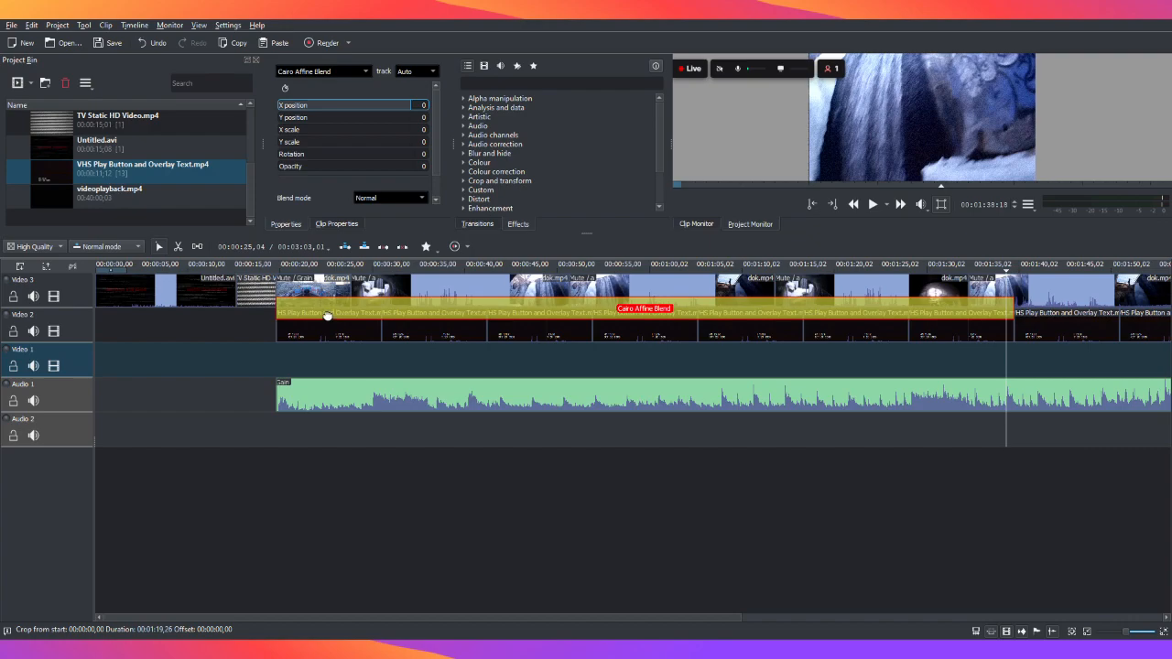
# Extend the end of the Cairo Affine Blend to the end of the last VHS overlay clip
pyautogui.click(1015, 319)
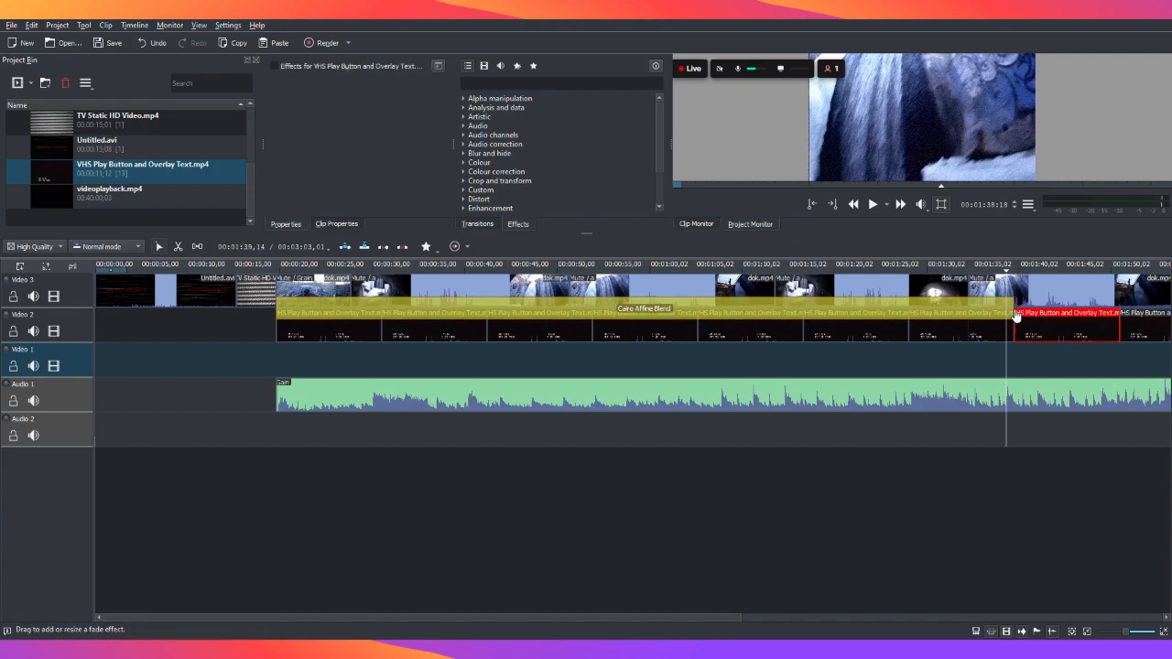
pyautogui.click(1010, 309)
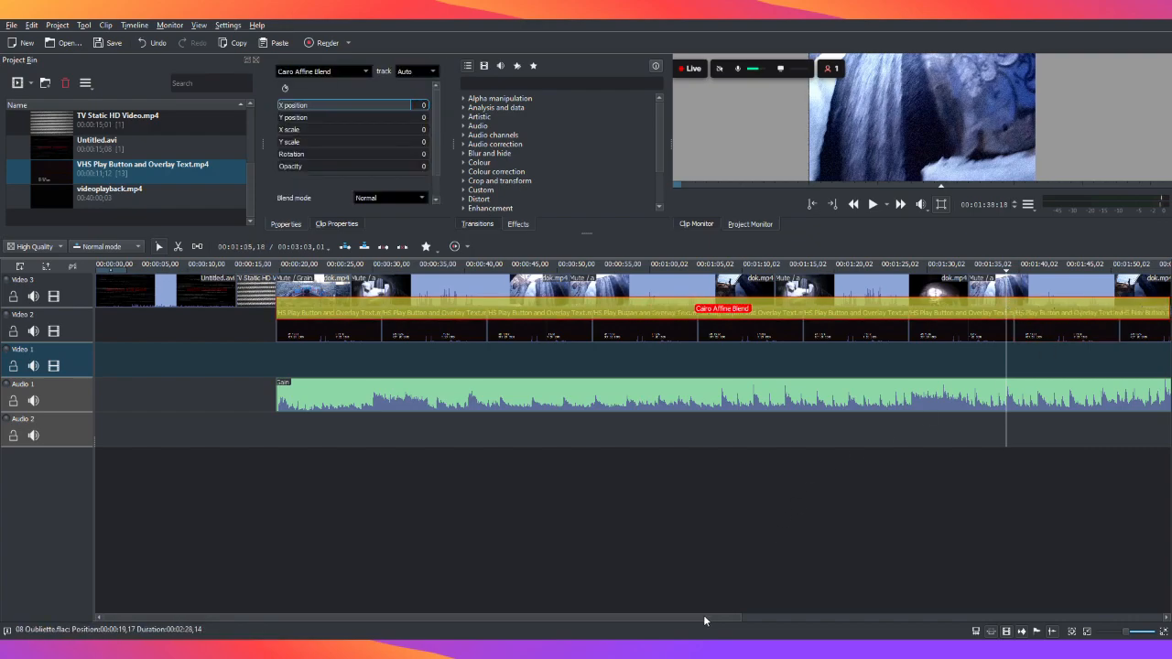
pyautogui.moveTo(703, 614); pyautogui.dragTo(966, 603)
pyautogui.moveTo(724, 313); pyautogui.dragTo(1109, 312)
pyautogui.moveTo(859, 616); pyautogui.dragTo(1020, 609)
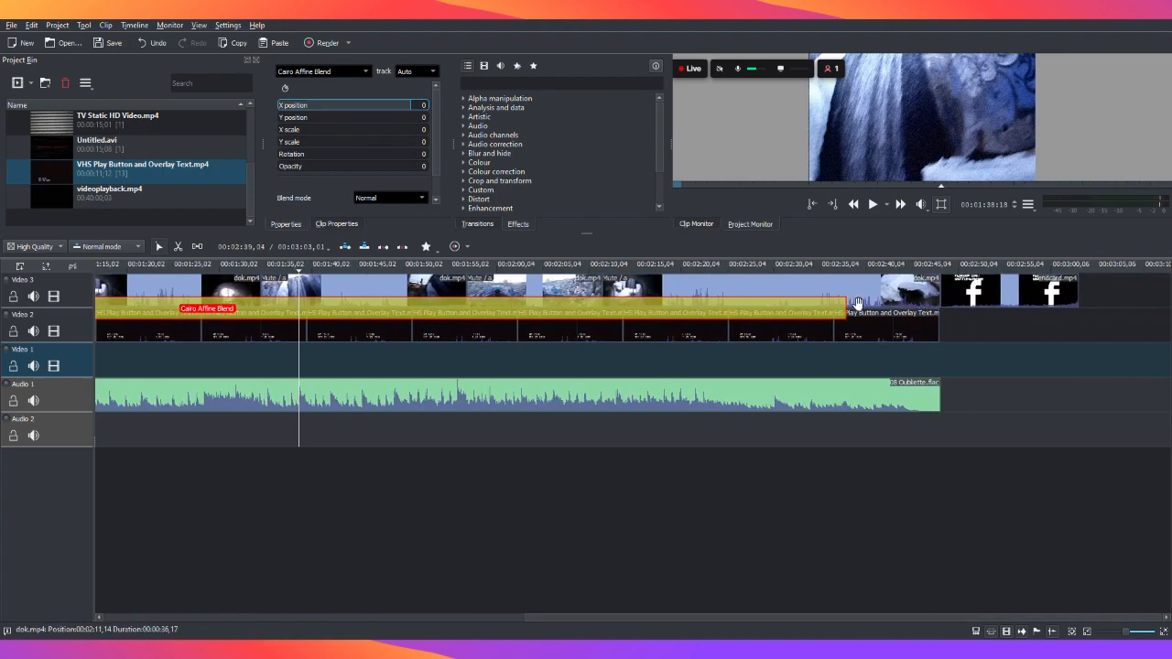
pyautogui.moveTo(841, 314); pyautogui.dragTo(939, 317)
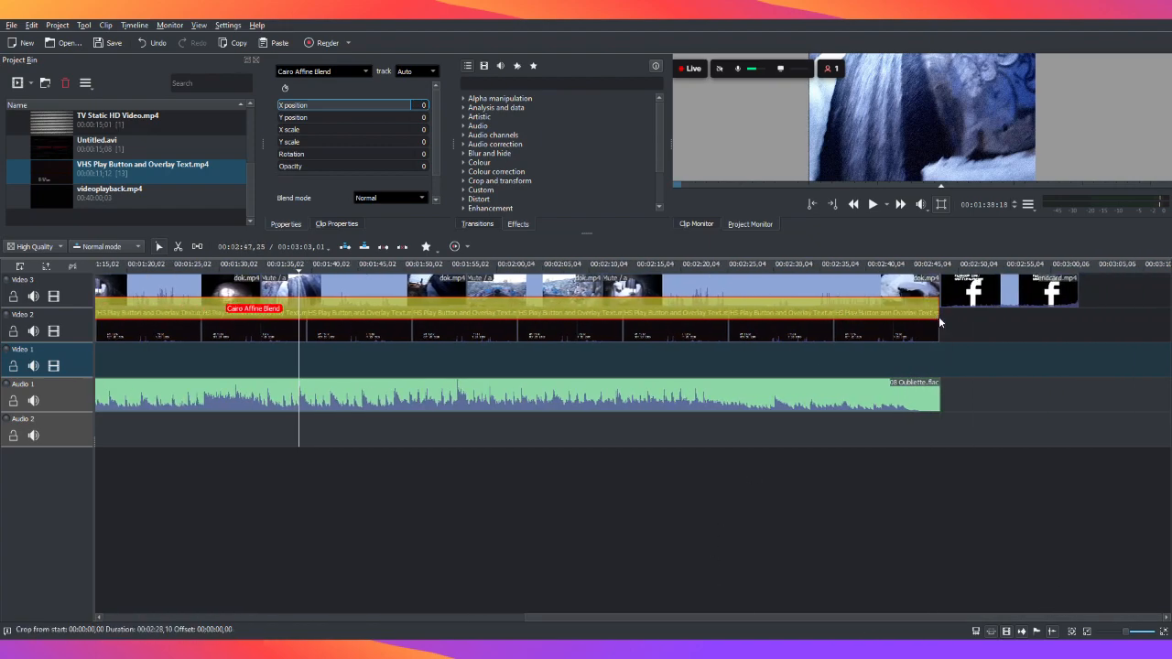
# Try an opacity of 19 on the Cairo Affine Blend at 00:01:46:20 and return it to 0
pyautogui.click(374, 353)
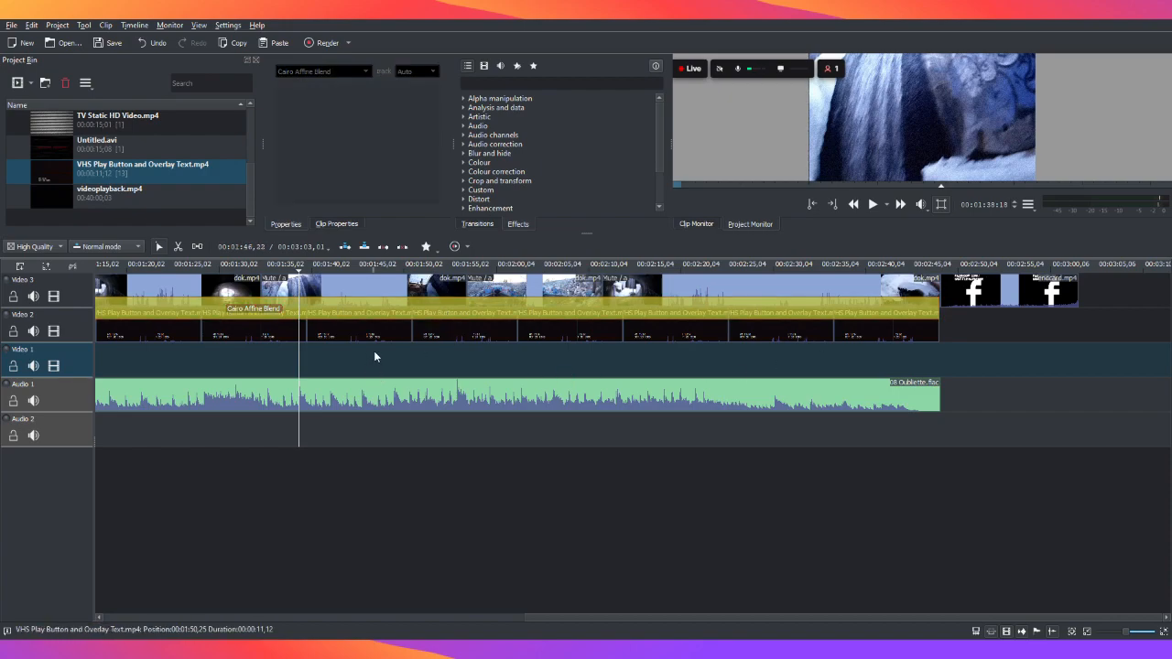
pyautogui.click(310, 314)
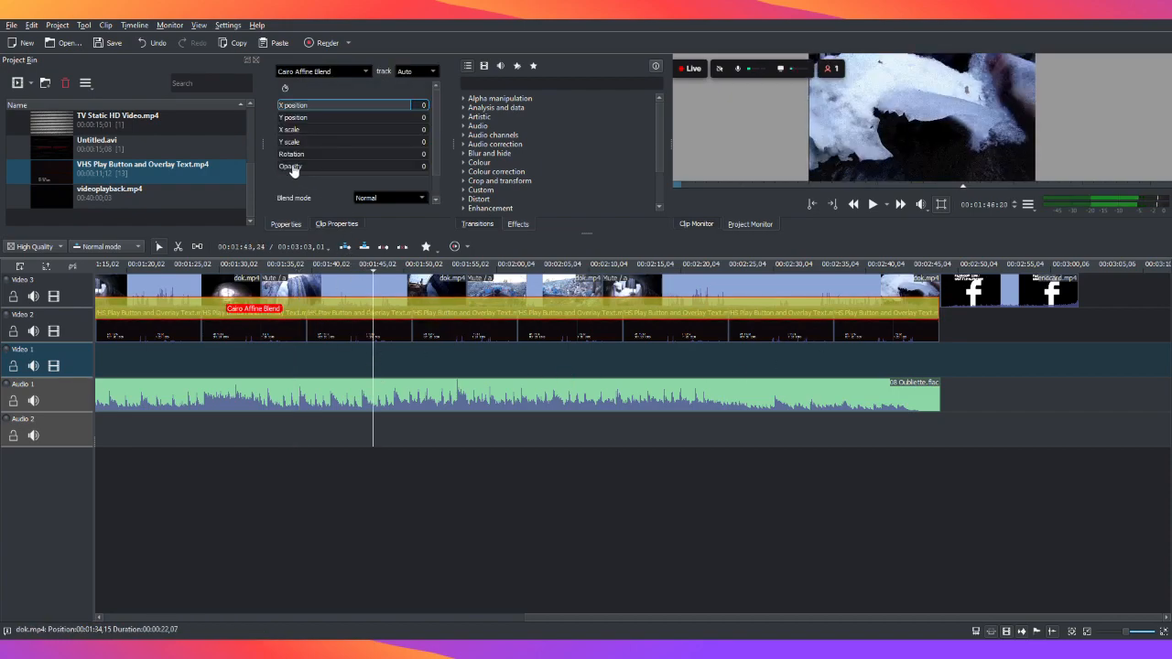
pyautogui.moveTo(293, 172); pyautogui.dragTo(329, 176)
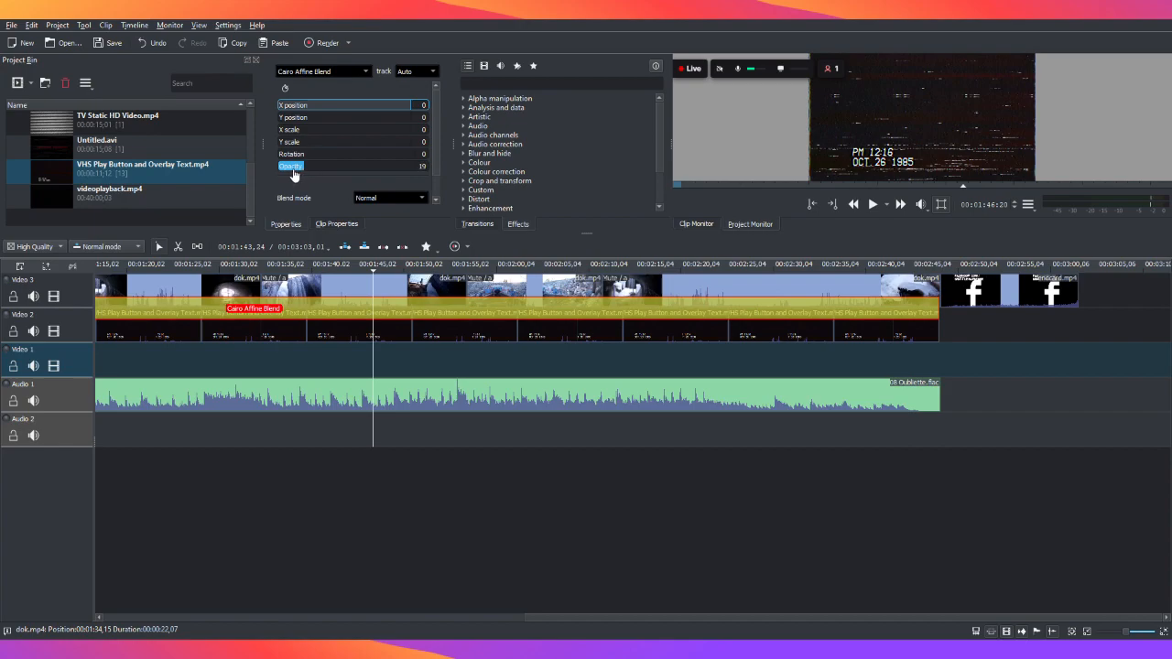
pyautogui.moveTo(287, 172); pyautogui.dragTo(284, 174)
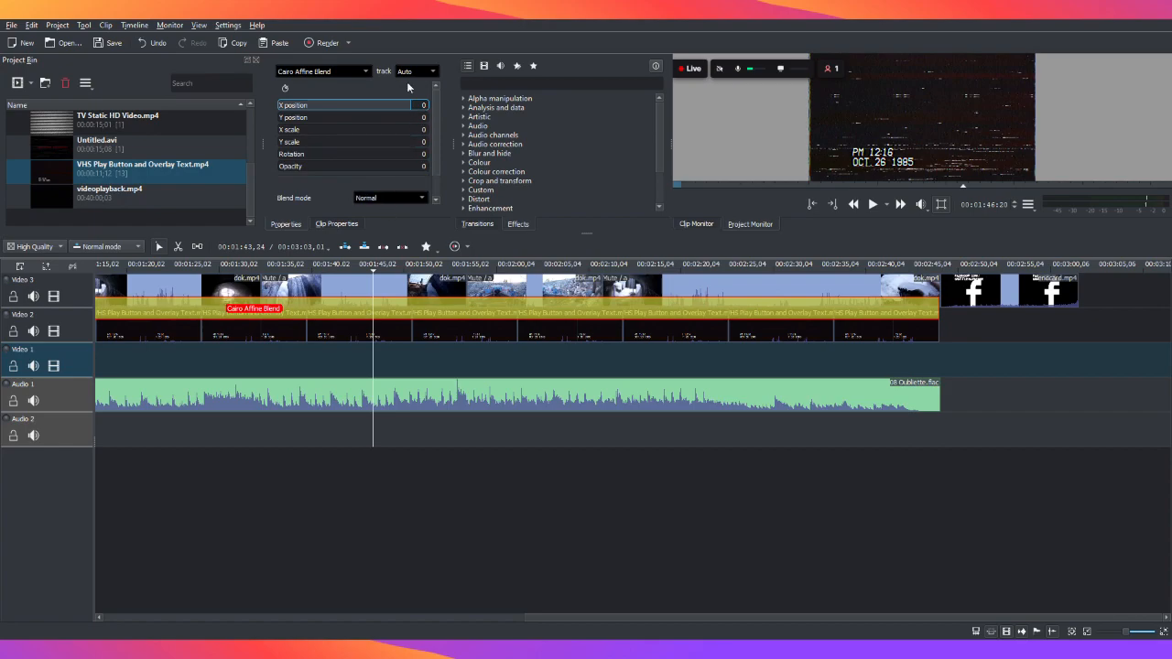
# Switch the VHS overlay's composition to Affine, adjust its opacity until the dok.mp4 footage shows through, and play the result from 00:01:46:20
pyautogui.click(315, 55)
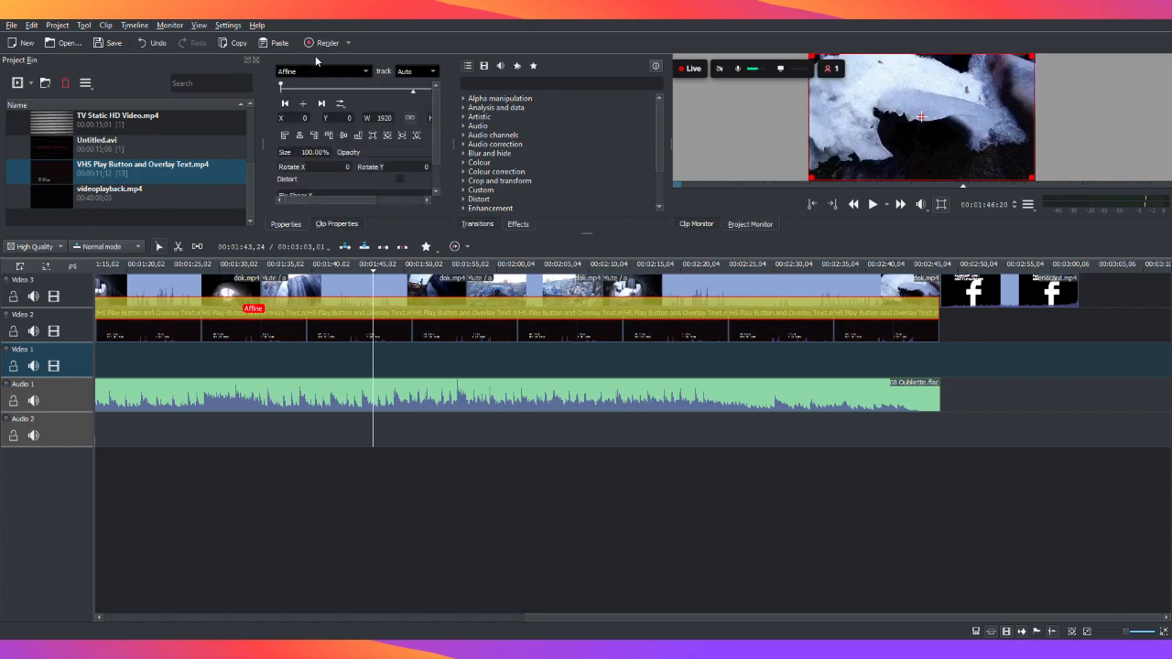
pyautogui.click(360, 158)
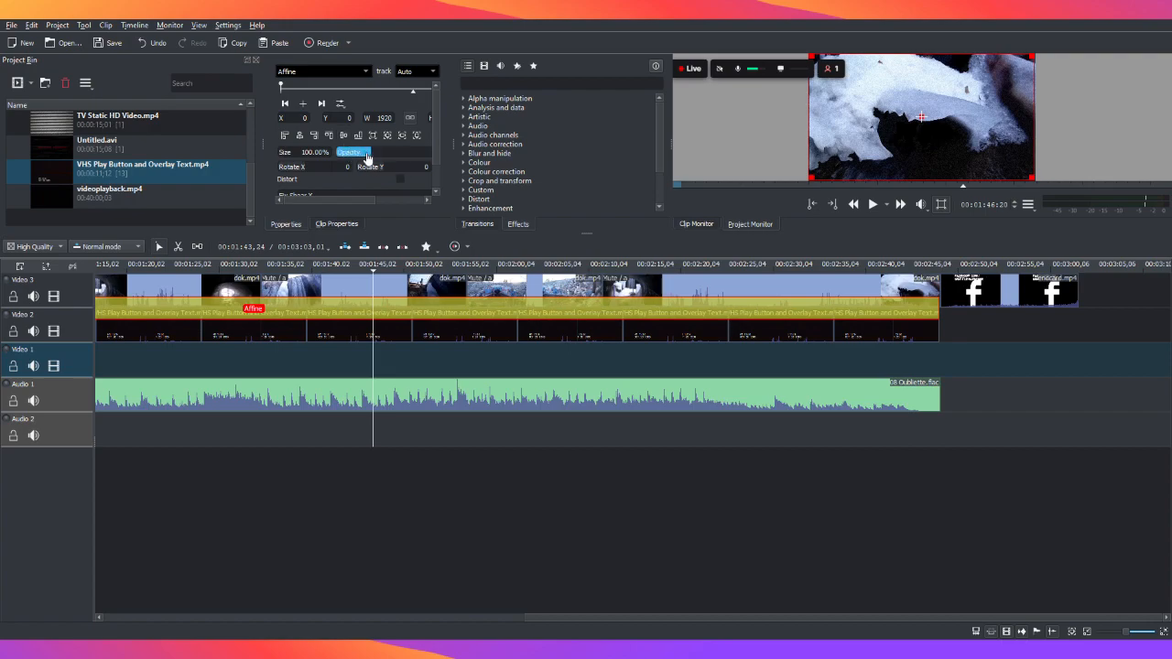
pyautogui.moveTo(366, 159); pyautogui.dragTo(387, 159)
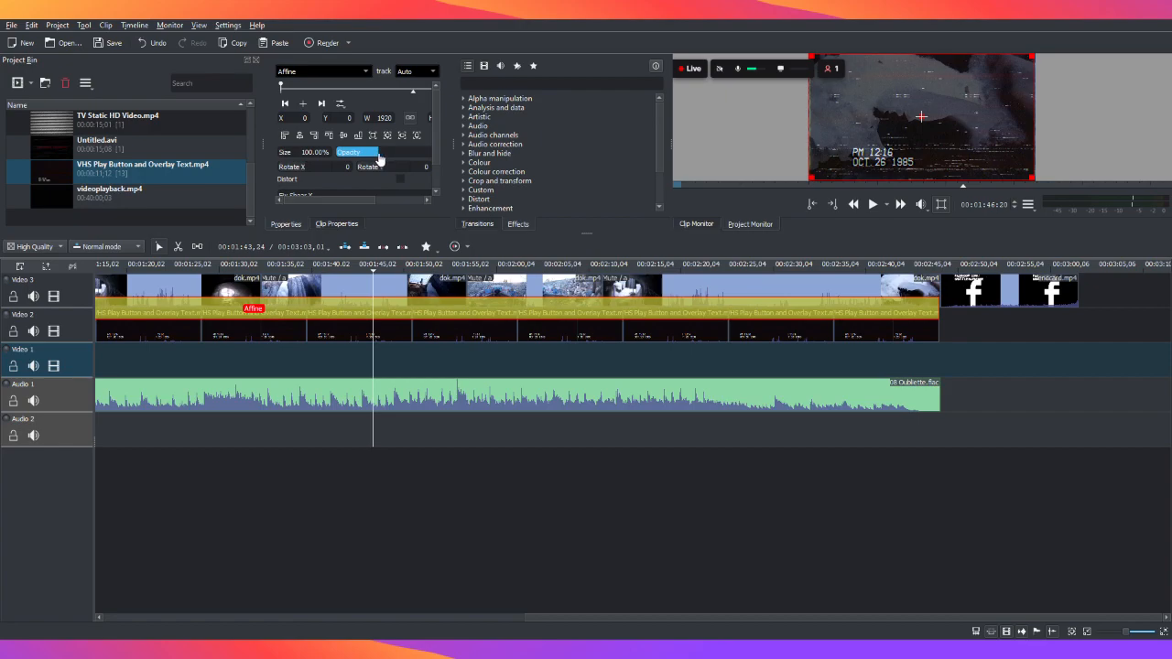
pyautogui.click(870, 207)
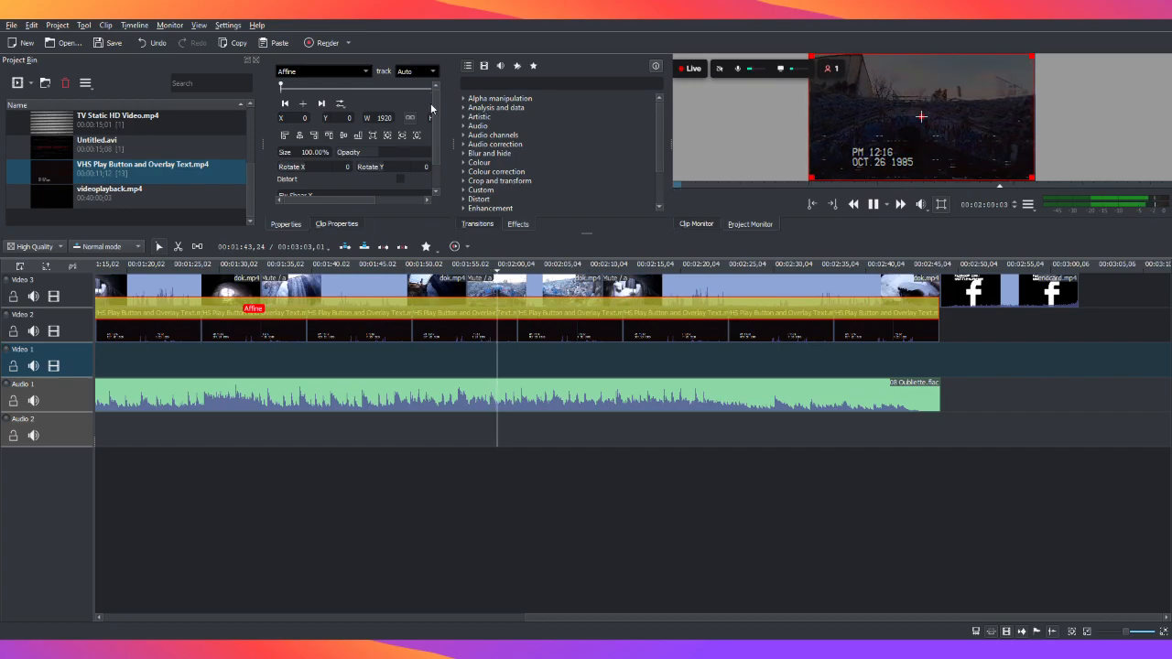
# Place videoplayback.mp4 on Video 1 at 00:01:18:26 and check its picture past the endcard, around 00:03:10 and 00:03:06
pyautogui.click(159, 201)
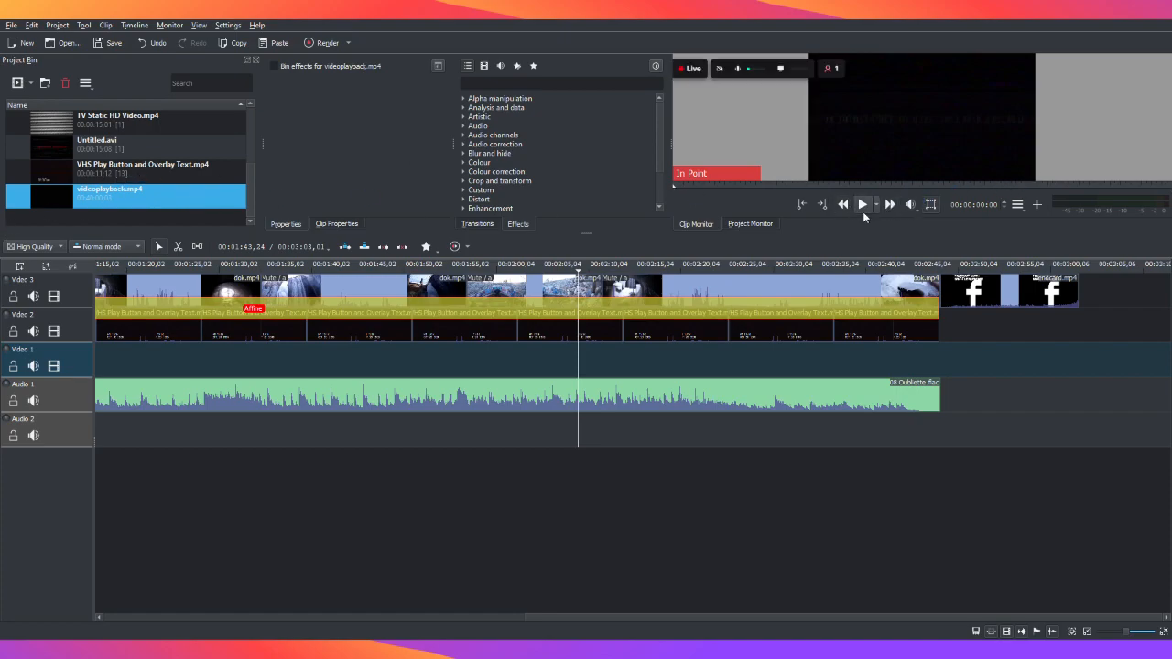
pyautogui.click(418, 373)
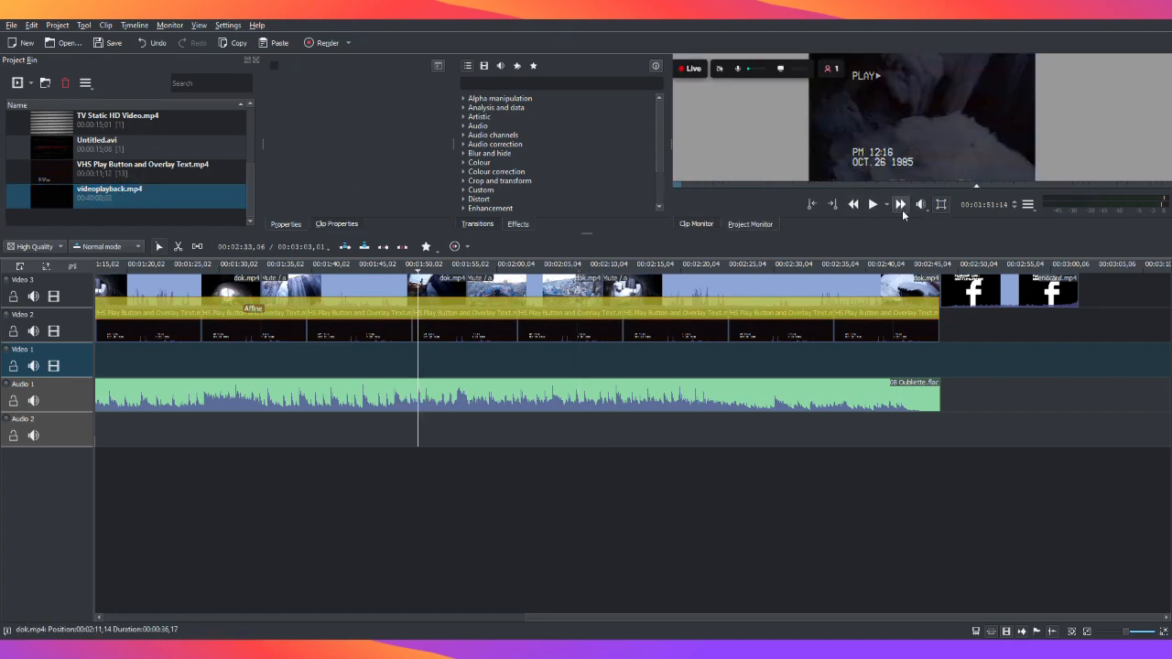
pyautogui.moveTo(110, 195); pyautogui.dragTo(116, 352)
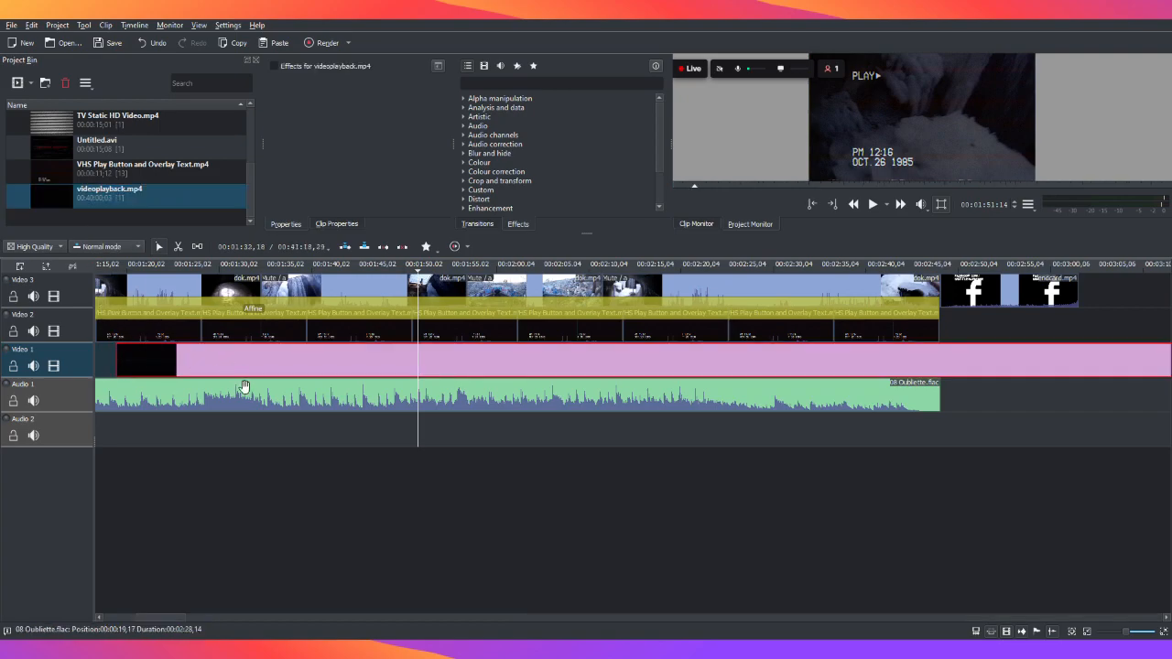
pyautogui.click(507, 434)
pyautogui.click(1076, 391)
pyautogui.click(1008, 400)
pyautogui.click(1149, 394)
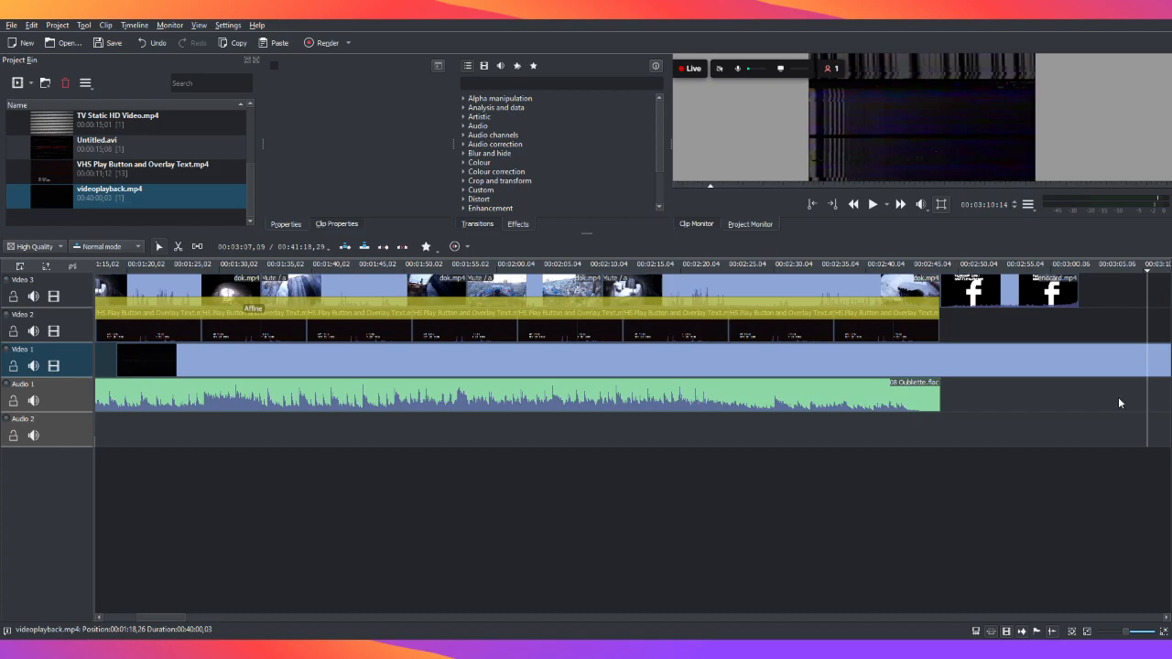
pyautogui.click(1111, 406)
# Delete the videoplayback.mp4 clip from Video 1
pyautogui.click(1023, 369)
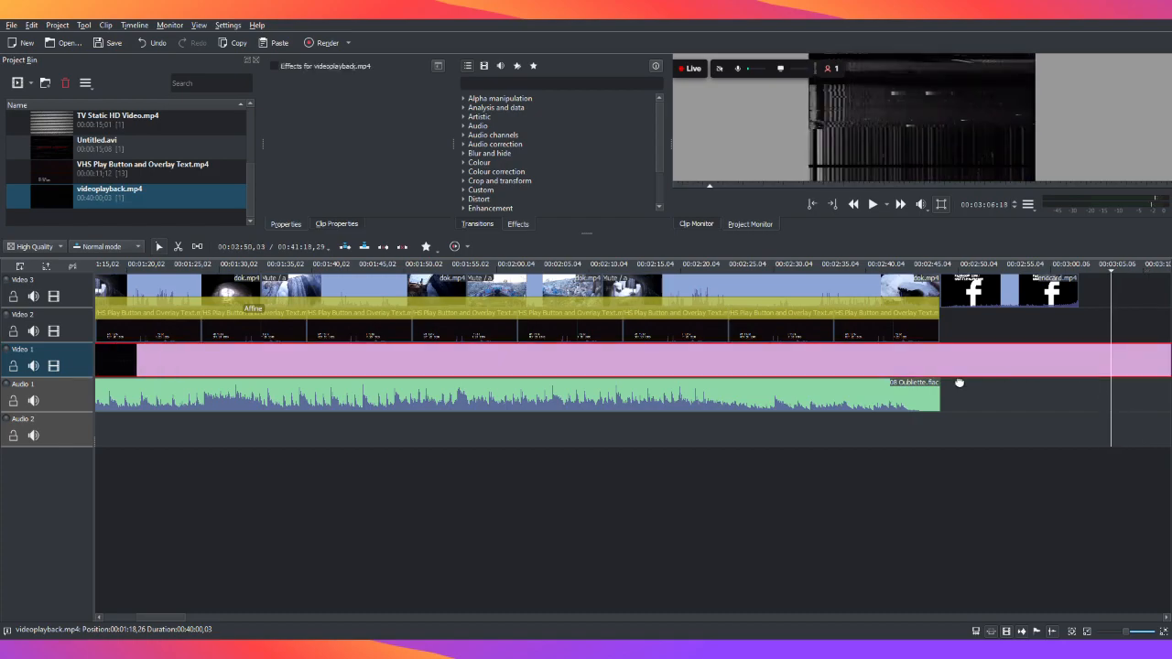
pyautogui.hscroll(5, 1087, 614)
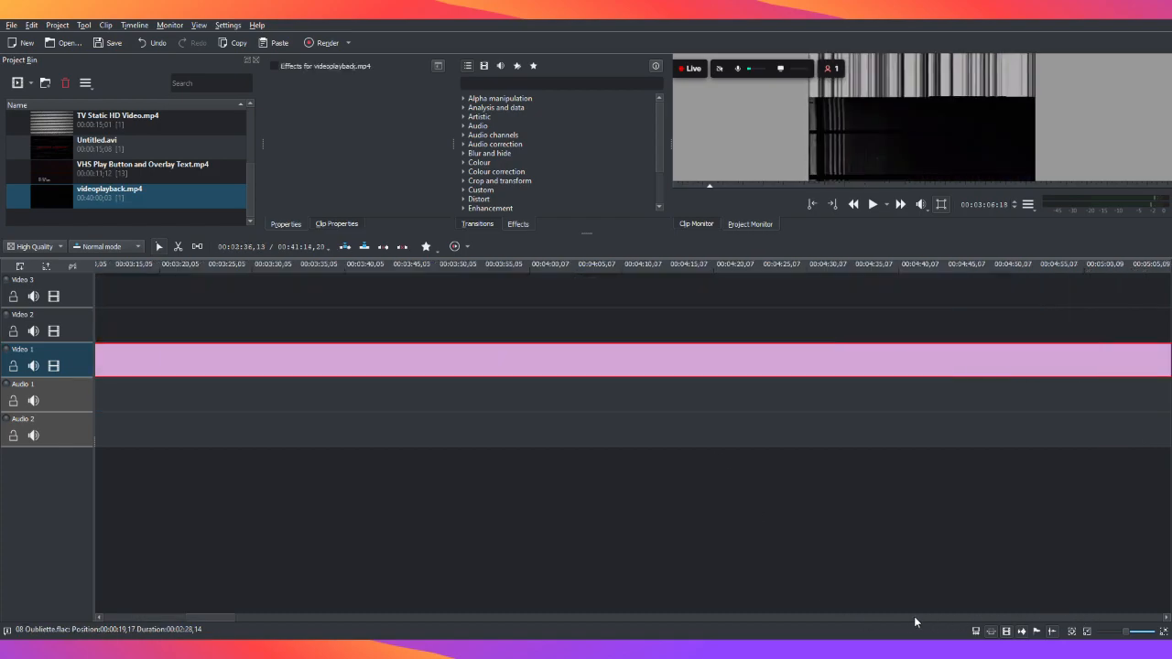
pyautogui.moveTo(224, 616); pyautogui.dragTo(154, 614)
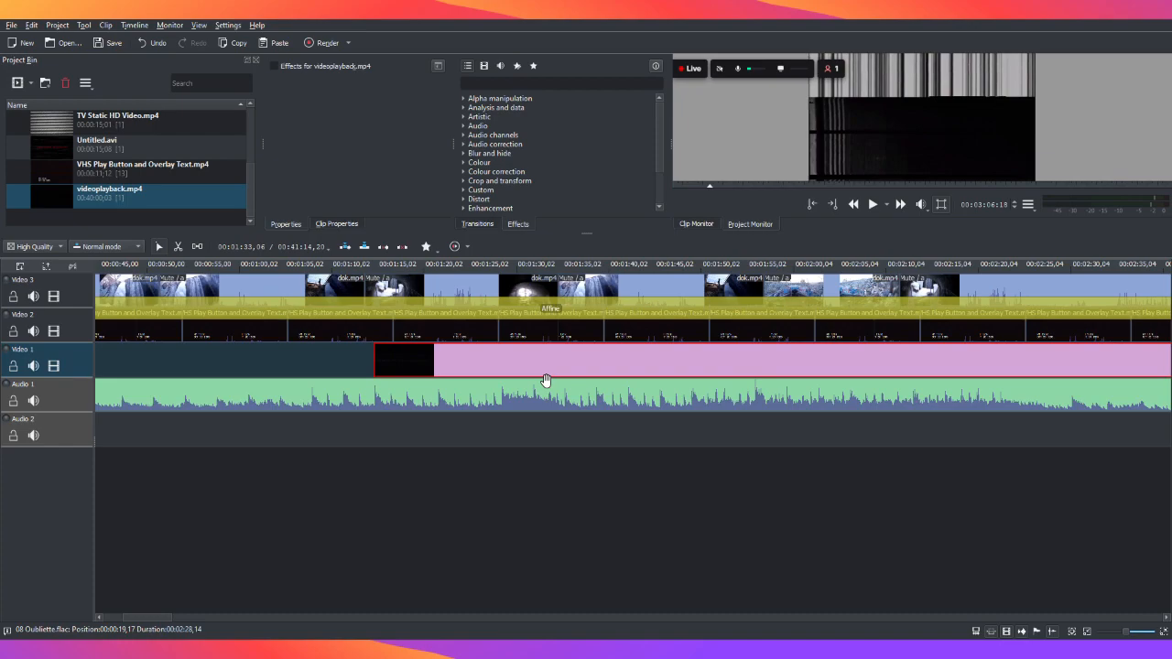
pyautogui.press('Delete')
# Play the timeline from the start of the dok.mp4 footage, skipping to about 00:00:31, to review the blended VHS overlay with the music
pyautogui.moveTo(682, 611); pyautogui.dragTo(267, 583)
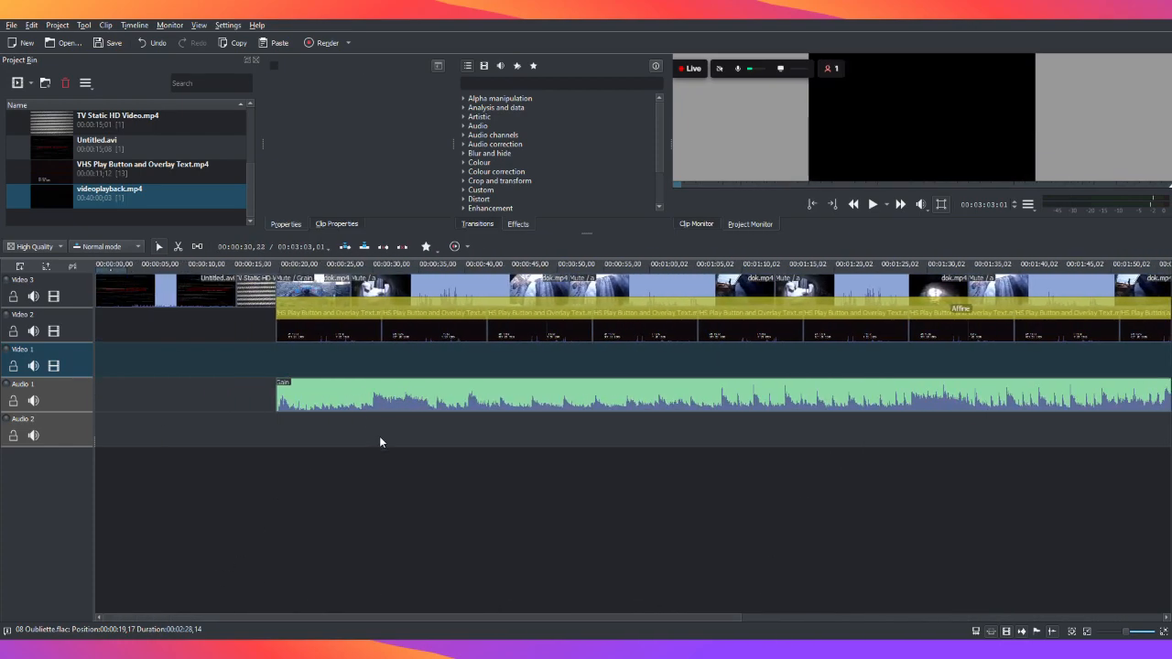
pyautogui.click(272, 438)
pyautogui.click(873, 204)
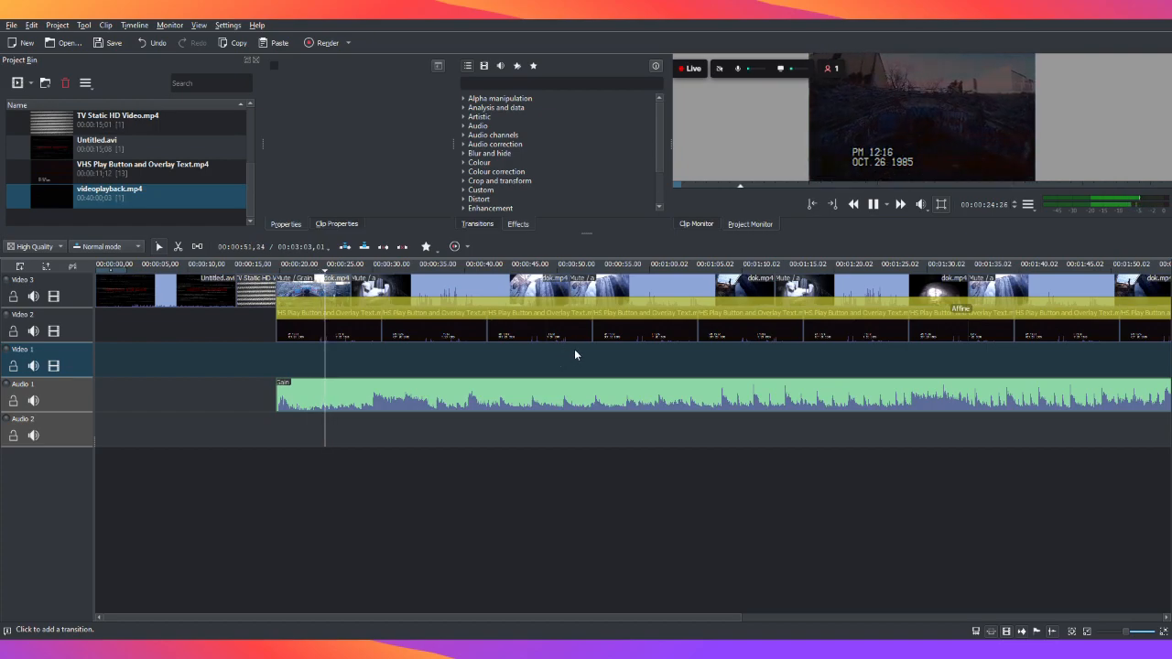
pyautogui.click(383, 429)
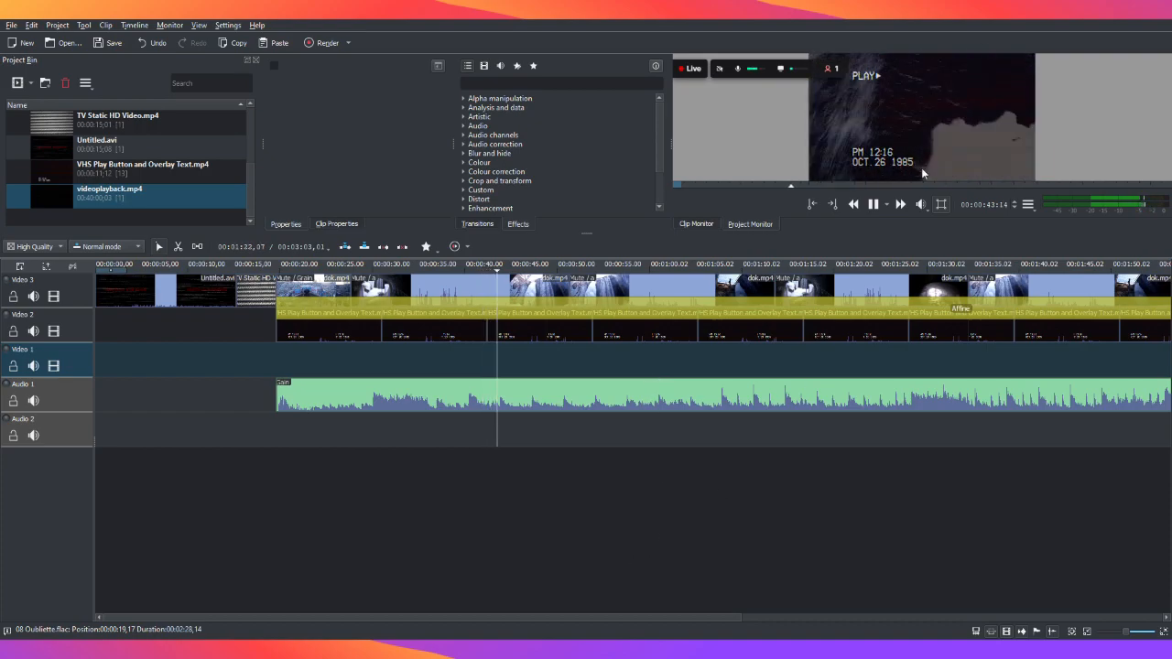
pyautogui.moveTo(638, 619); pyautogui.dragTo(811, 627)
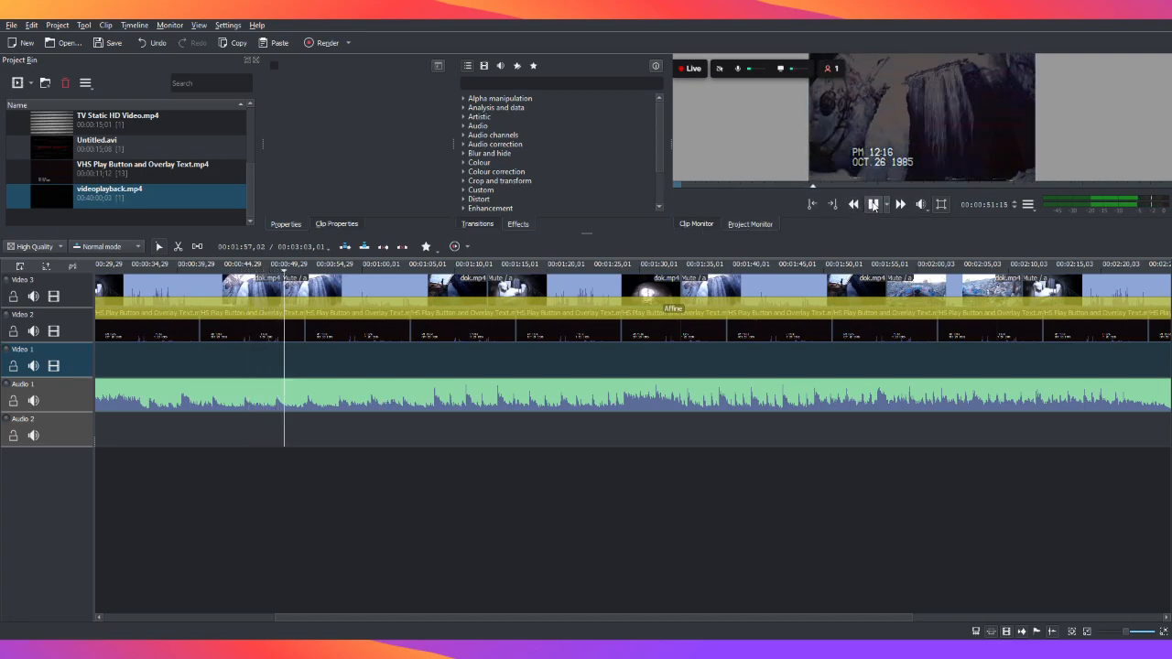
pyautogui.click(872, 206)
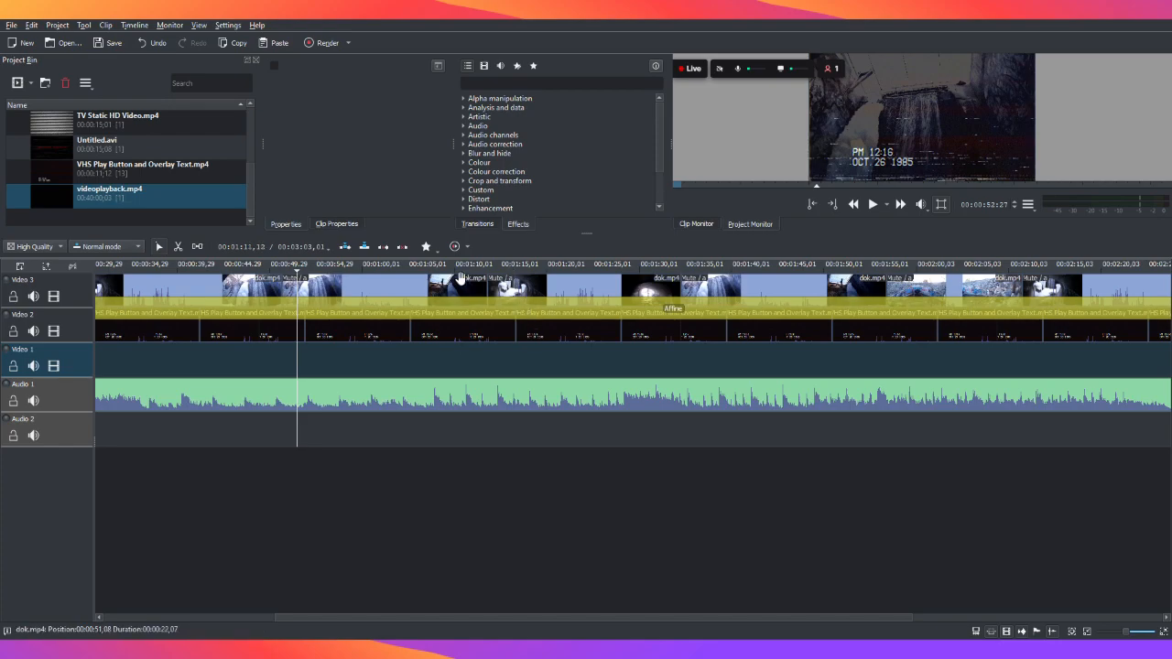
# Add a Transform effect to the dok.mp4 clip starting at 00:00:51:08 and resize its frame to 1917 × 1078 at X -8, Y -3
pyautogui.click(381, 287)
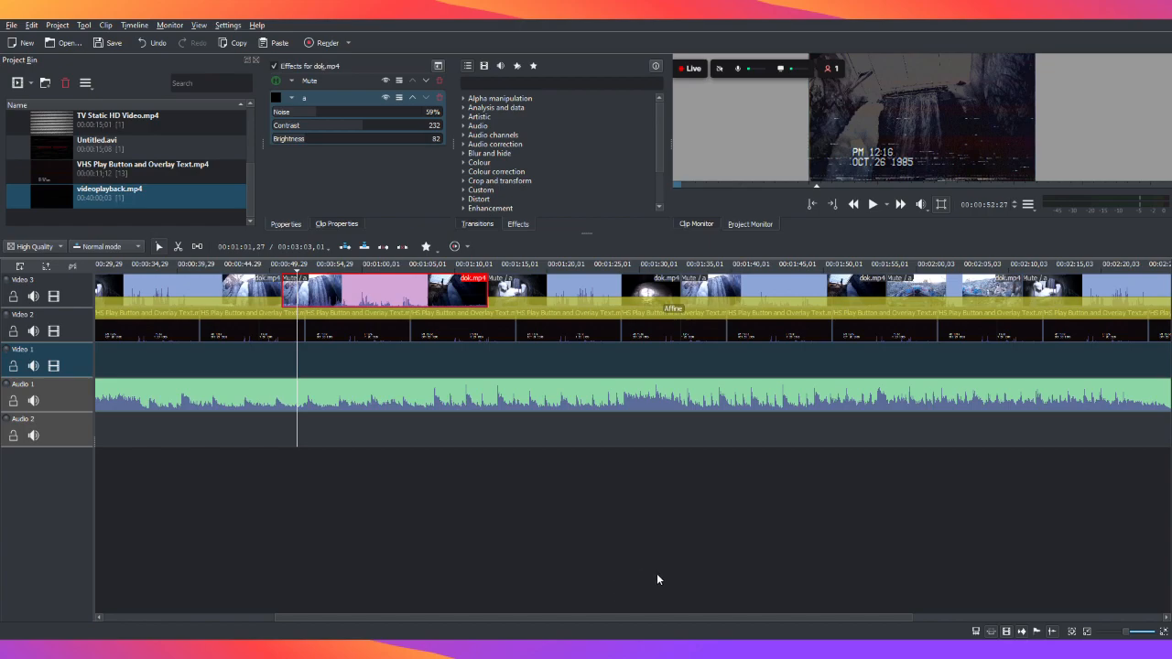
pyautogui.click(656, 377)
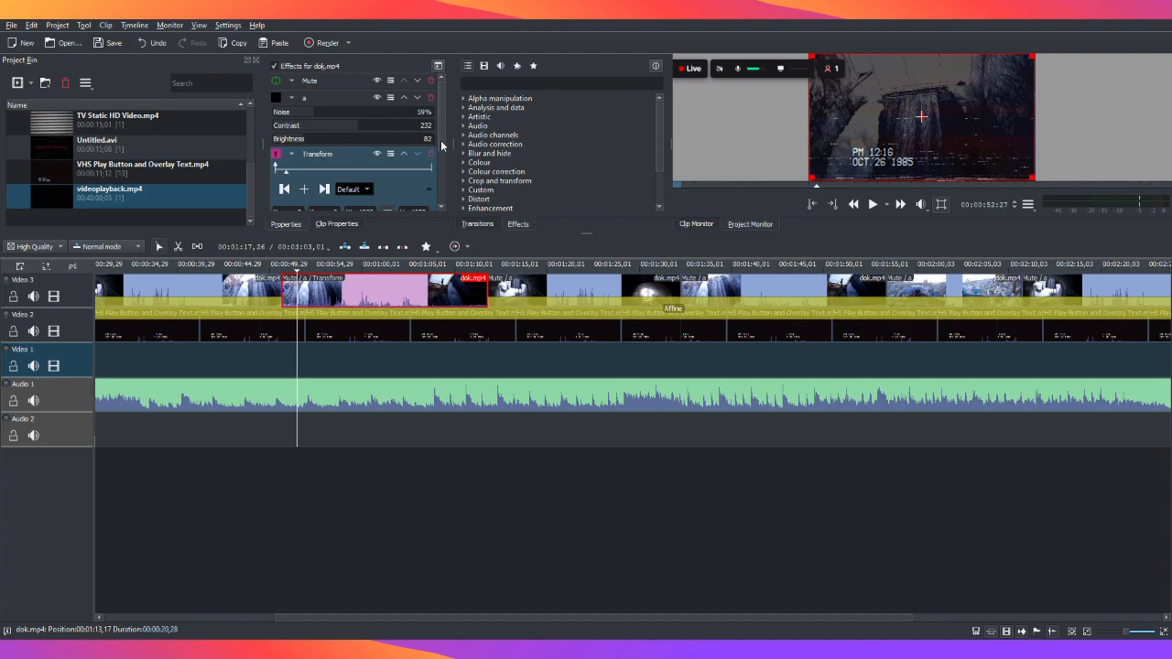
pyautogui.moveTo(440, 145); pyautogui.dragTo(448, 176)
pyautogui.moveTo(815, 178)
pyautogui.mouseDown()
pyautogui.moveTo(892, 154)
pyautogui.moveTo(812, 179)
pyautogui.moveTo(815, 190)
pyautogui.mouseUp()
pyautogui.moveTo(921, 117)
pyautogui.mouseDown()
pyautogui.moveTo(940, 114)
pyautogui.moveTo(923, 115)
pyautogui.mouseUp()
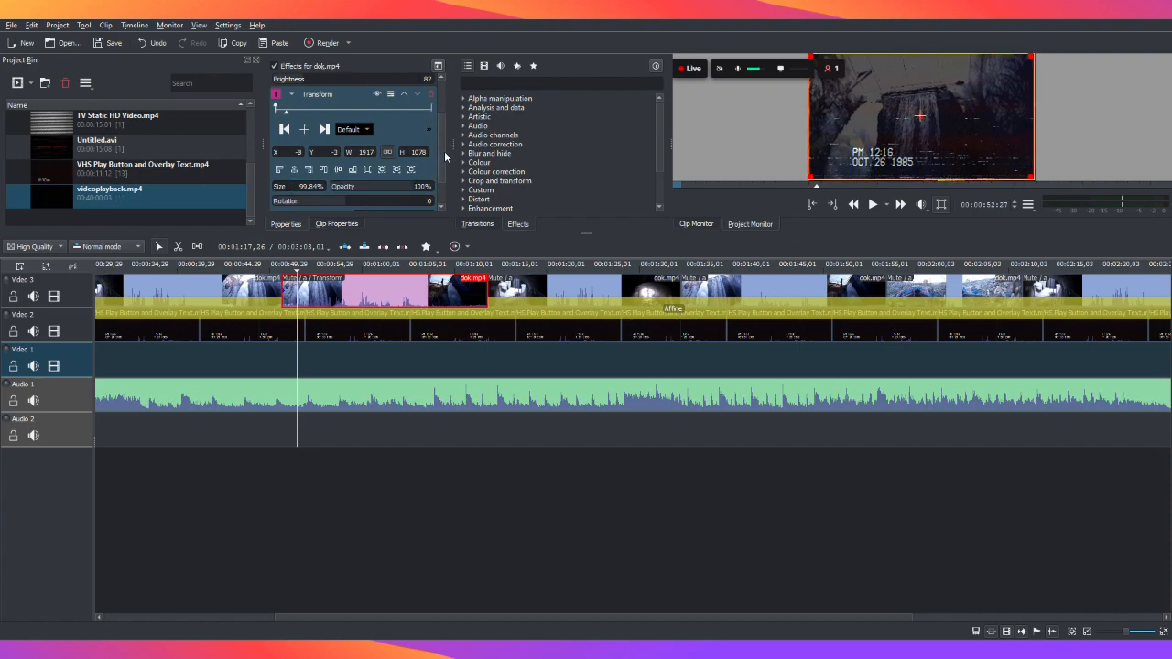
# Try a rotation of -251 in the dok.mp4 clip's Transform effect and remove the effect
pyautogui.scroll(-2, 444, 151)
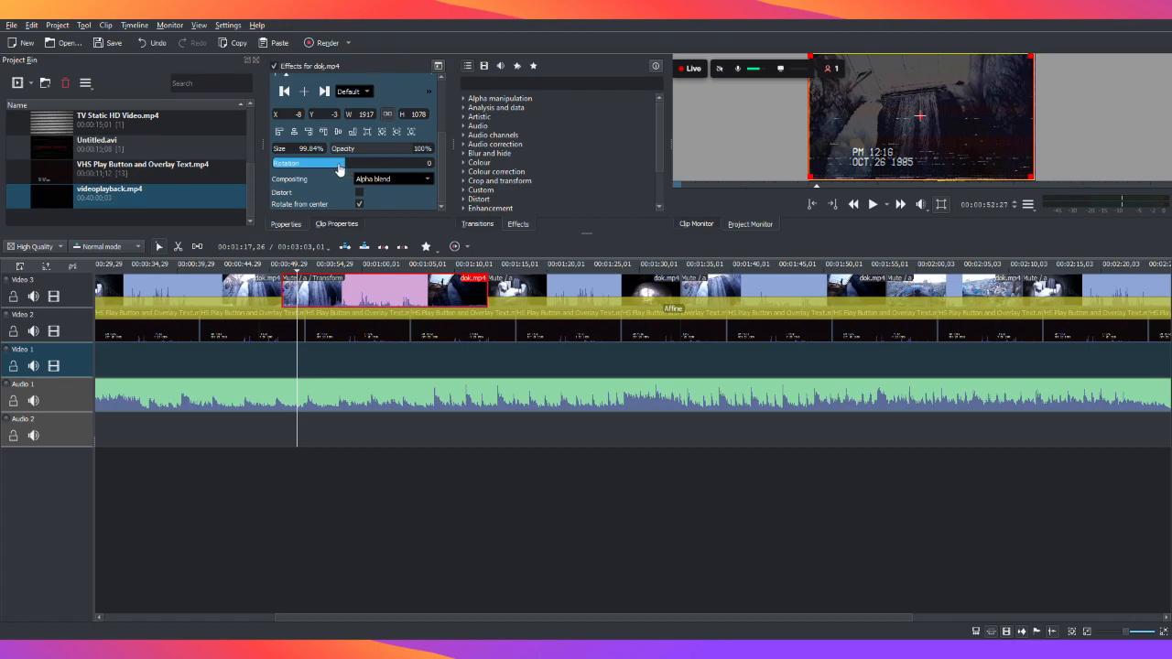
pyautogui.moveTo(340, 168); pyautogui.dragTo(296, 172)
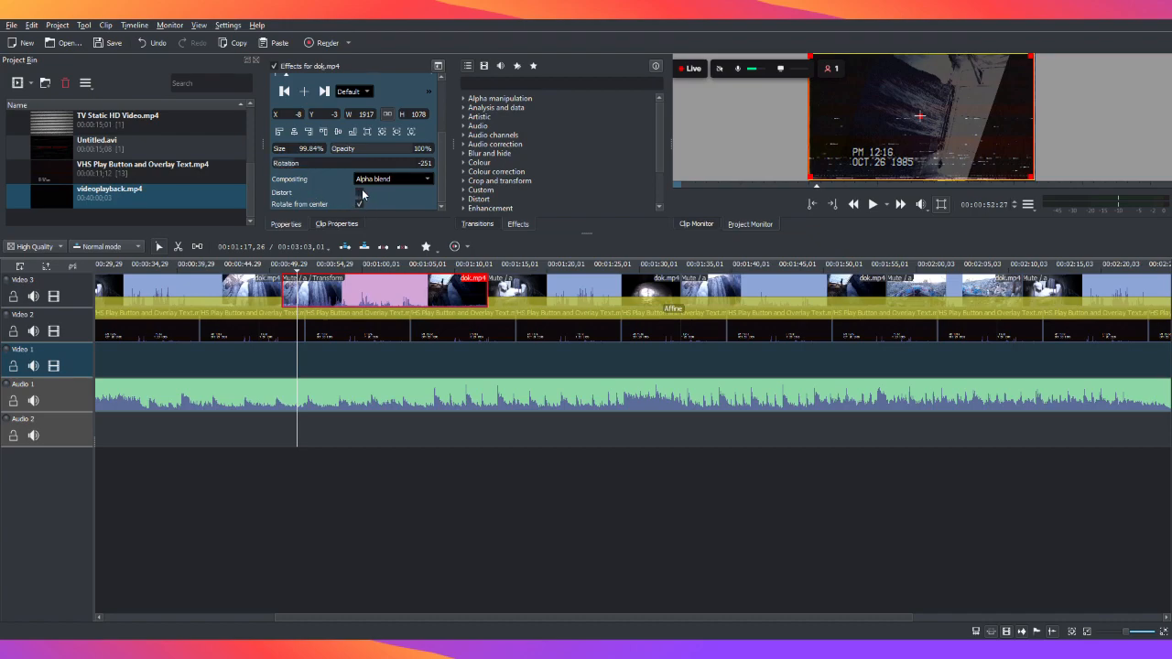
pyautogui.moveTo(444, 171); pyautogui.dragTo(447, 122)
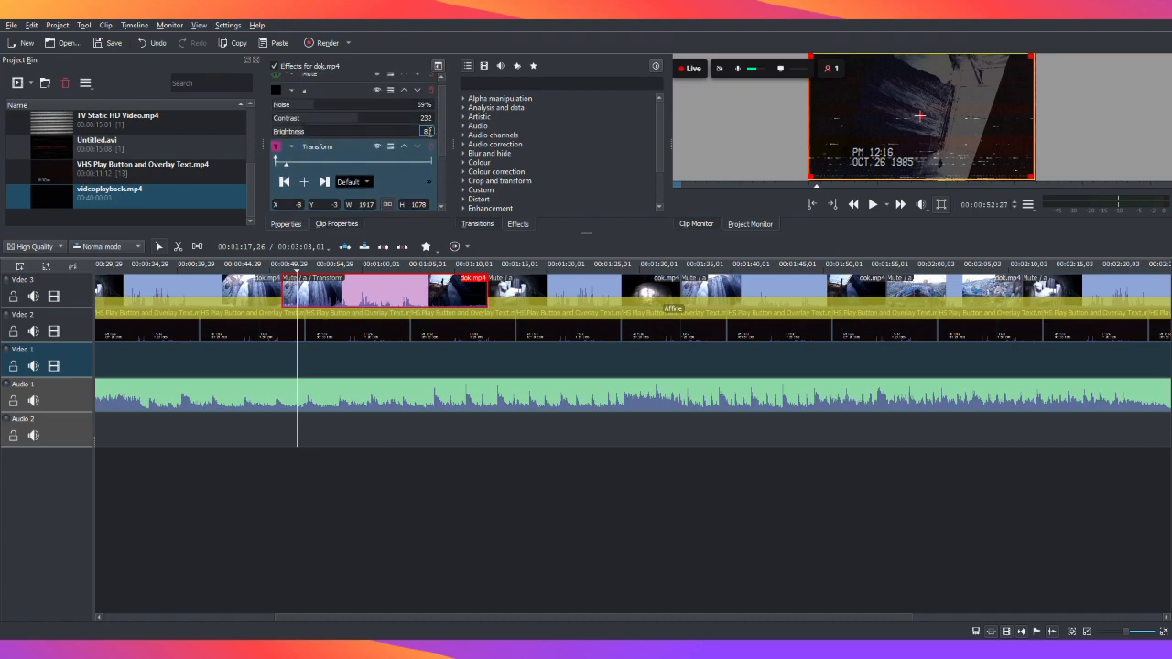
pyautogui.click(430, 147)
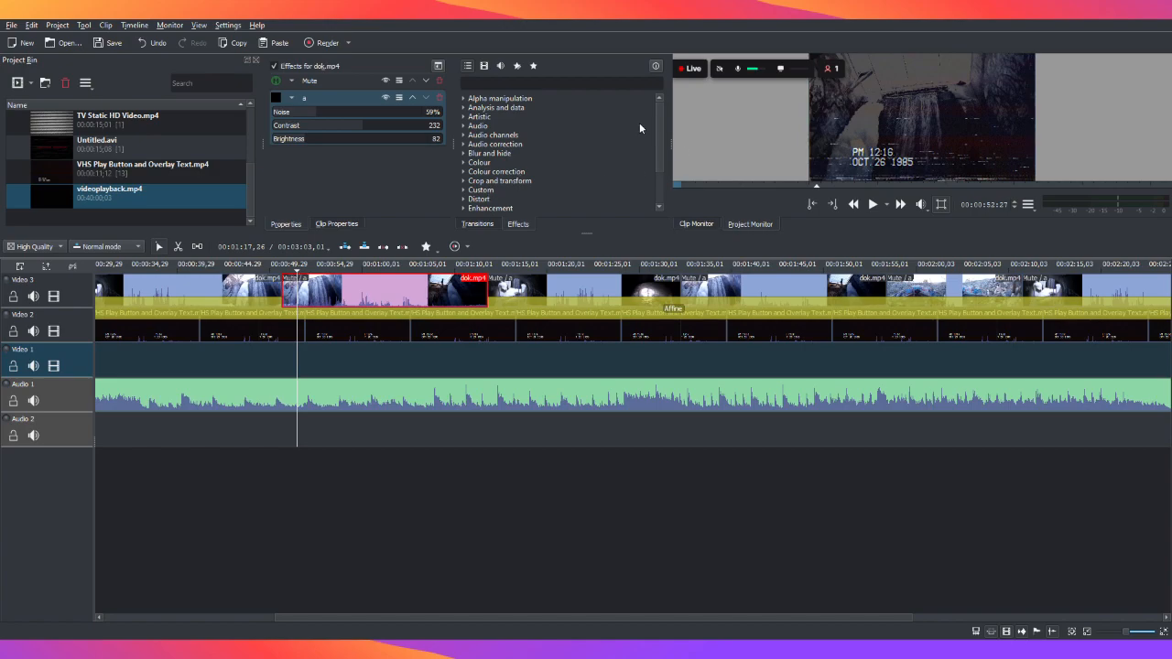
# Examine the available effects in the Enhancement and Misc categories
pyautogui.moveTo(656, 131); pyautogui.dragTo(475, 174)
pyautogui.click(468, 164)
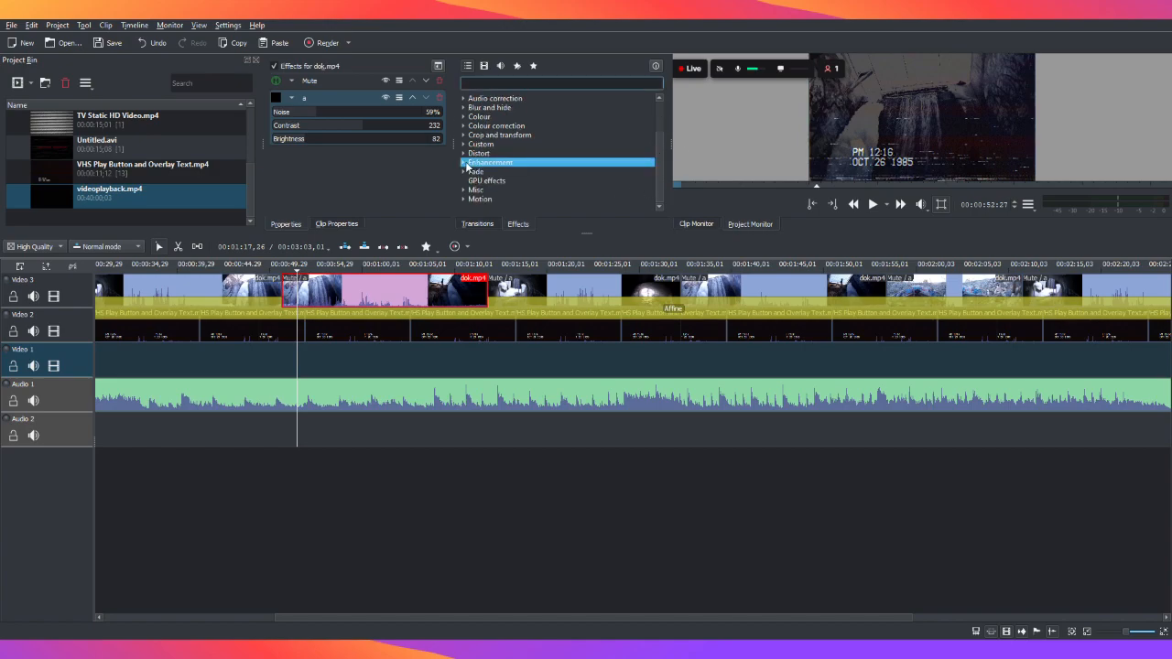
pyautogui.click(463, 163)
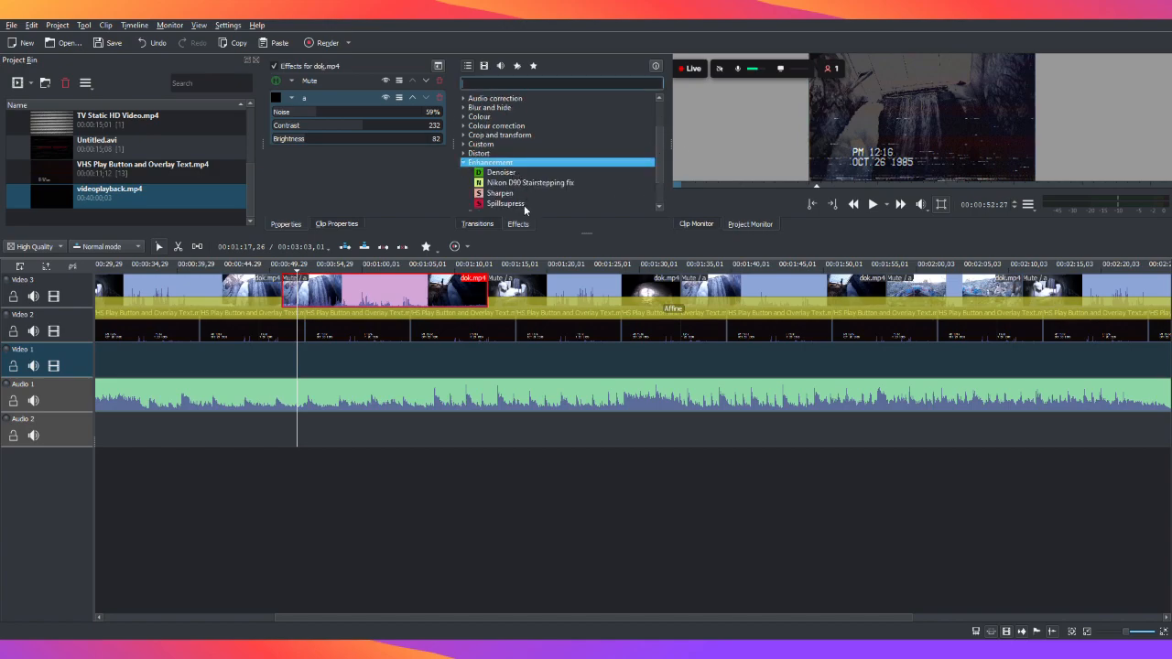
pyautogui.scroll(-2, 651, 174)
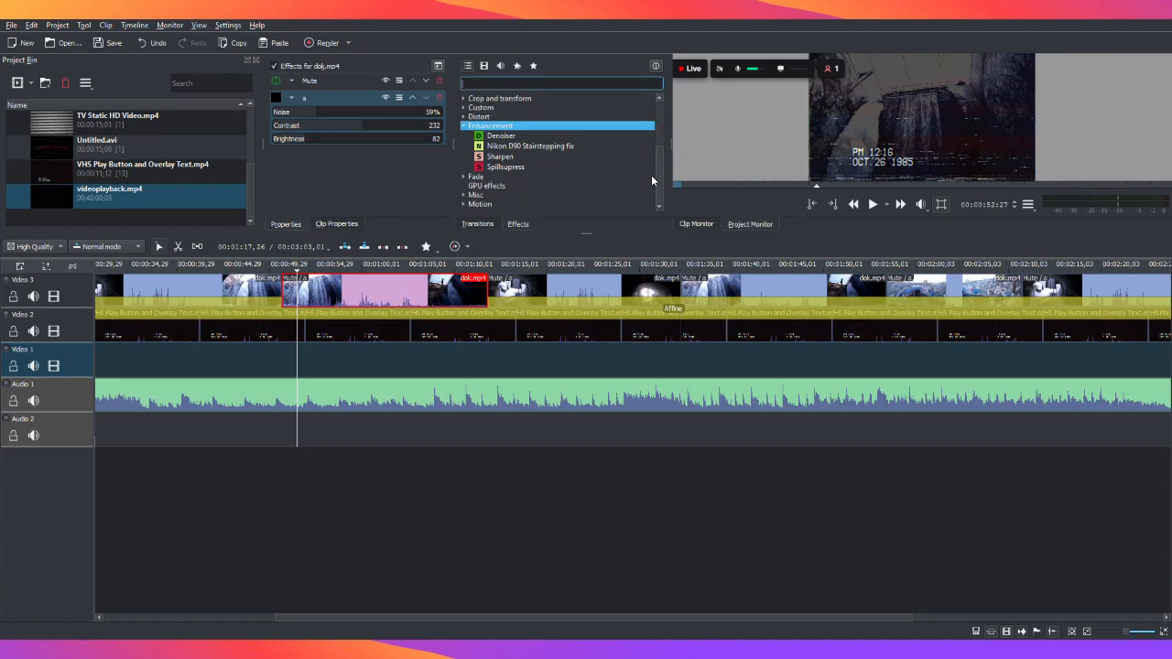
pyautogui.click(464, 127)
pyautogui.click(464, 190)
pyautogui.scroll(-10, 659, 126)
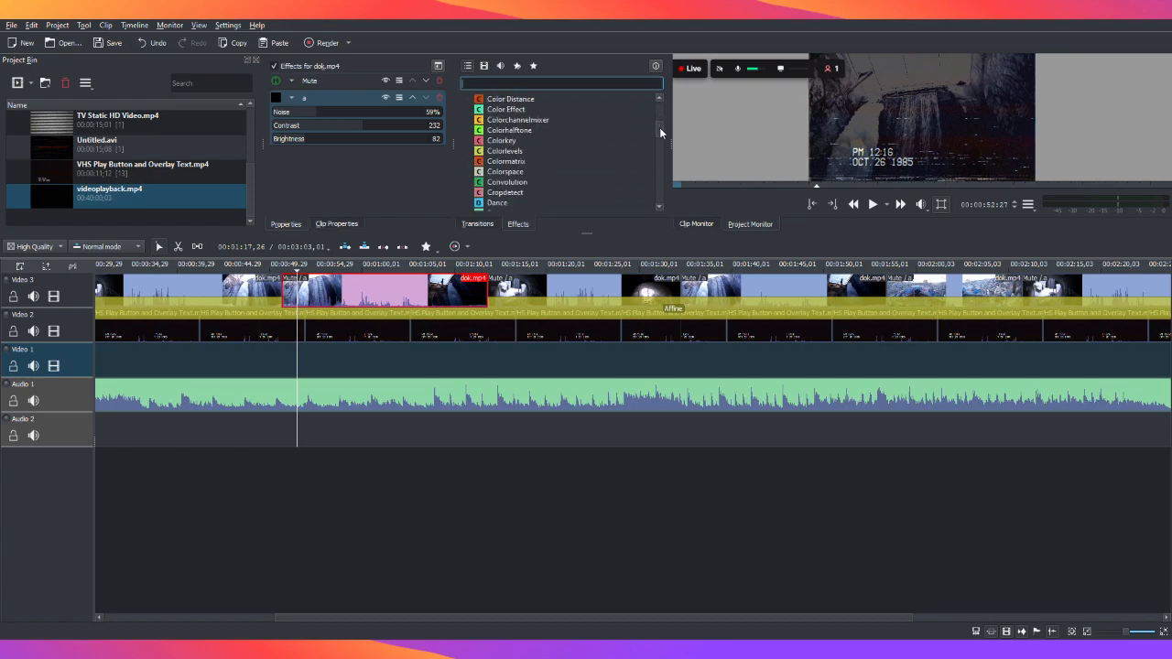
pyautogui.scroll(-10, 668, 142)
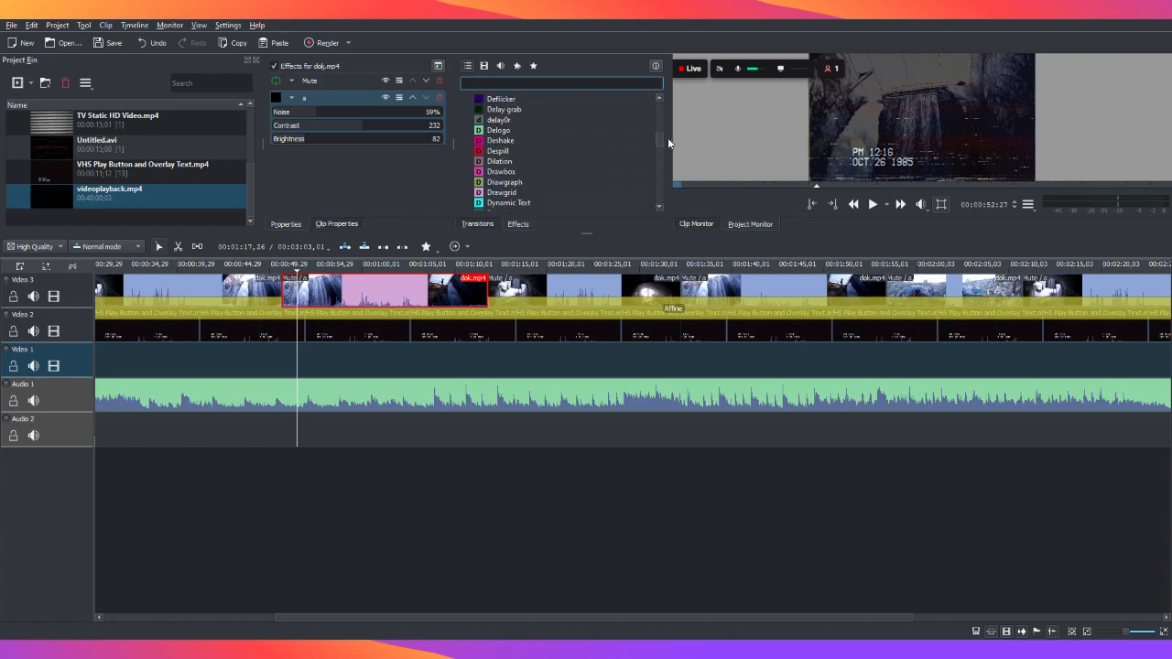
pyautogui.moveTo(661, 163); pyautogui.dragTo(677, 113)
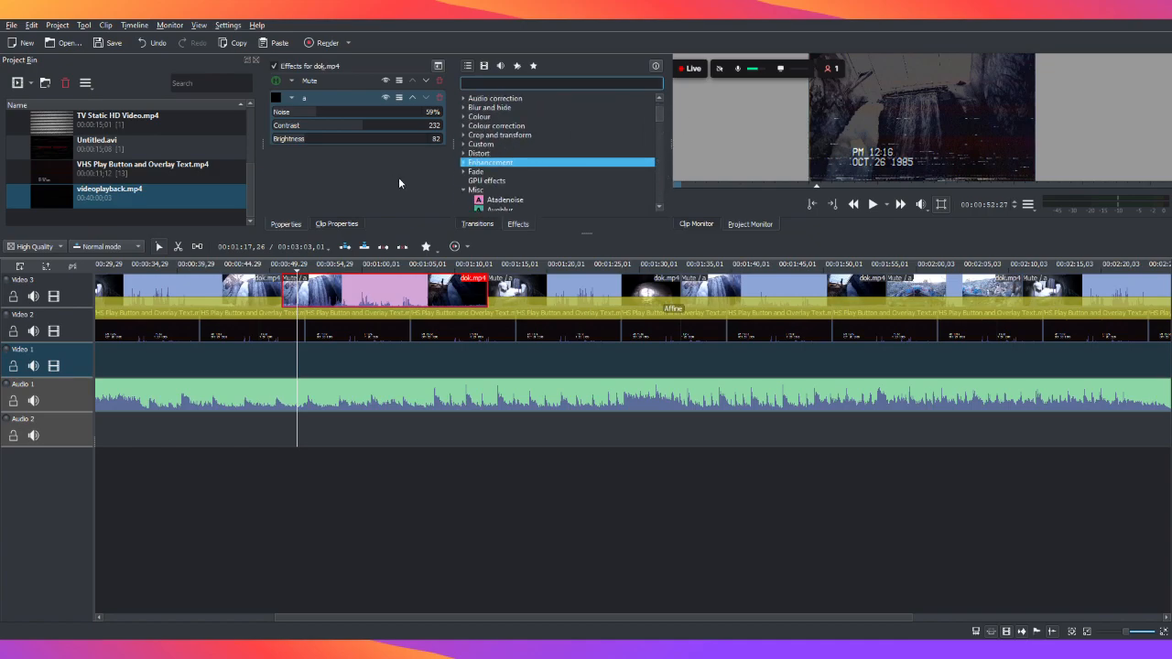
pyautogui.click(465, 190)
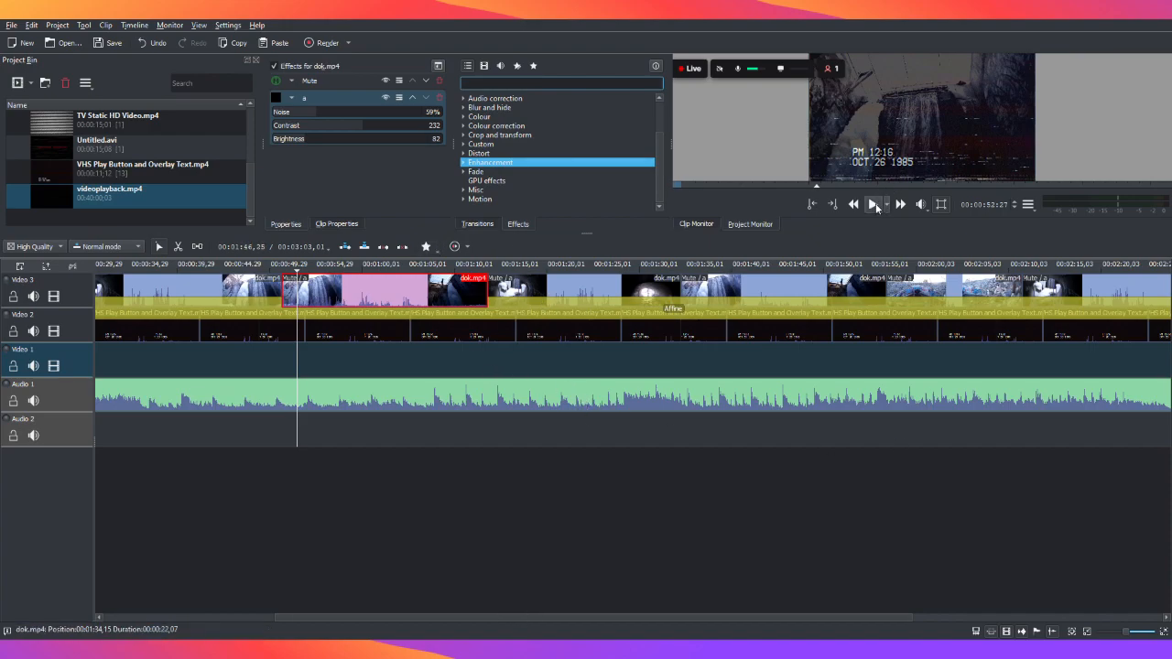
# Open the project's render settings and return to the timeline at about 00:01:40:13
pyautogui.moveTo(463, 617); pyautogui.dragTo(167, 578)
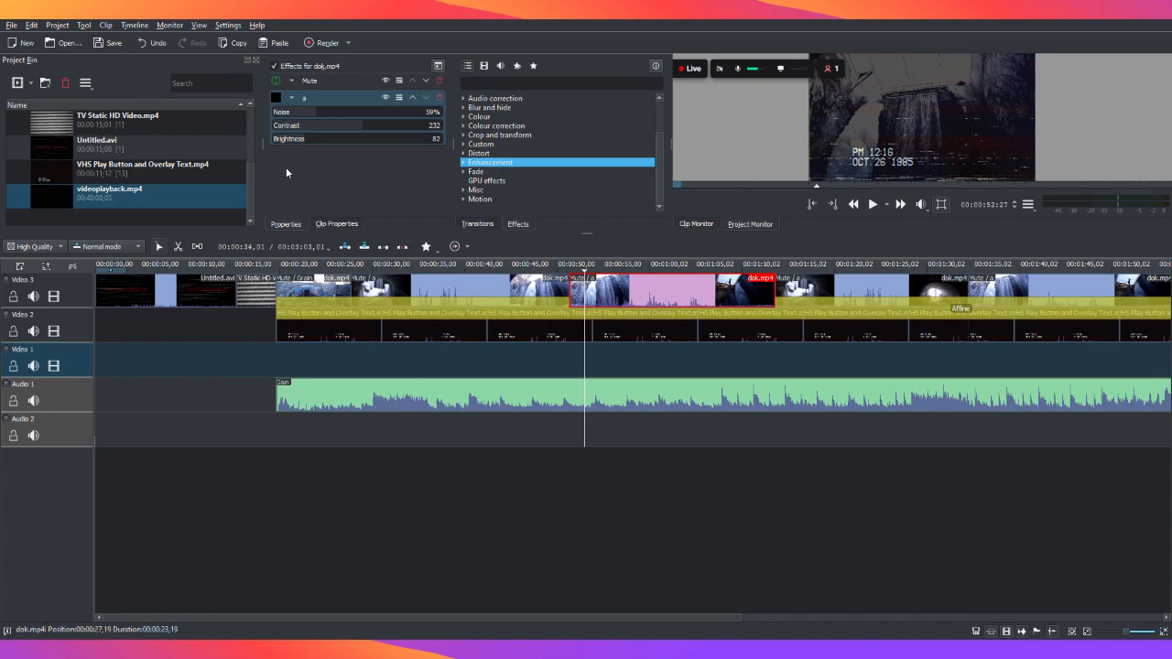
pyautogui.click(324, 44)
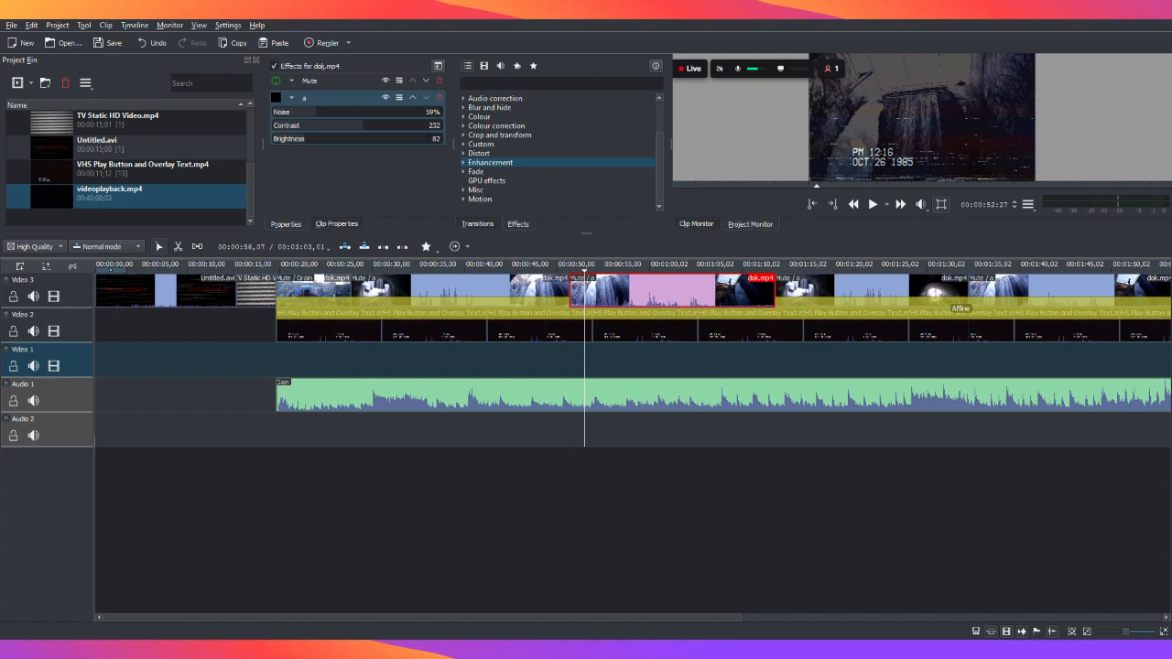
pyautogui.click(1023, 431)
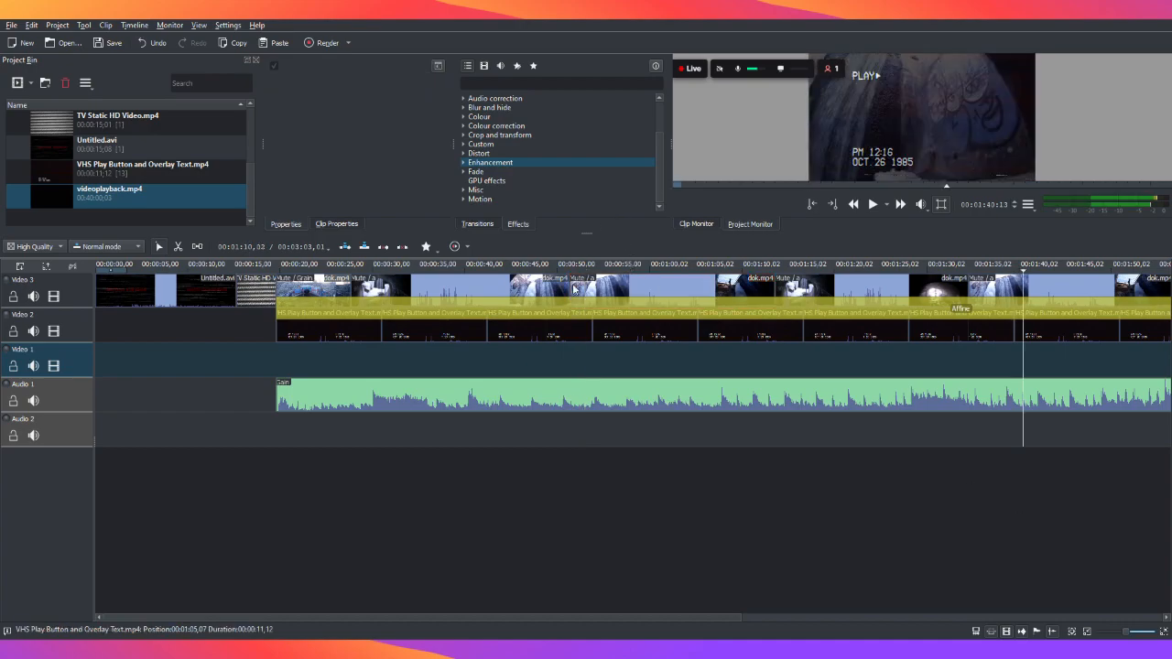